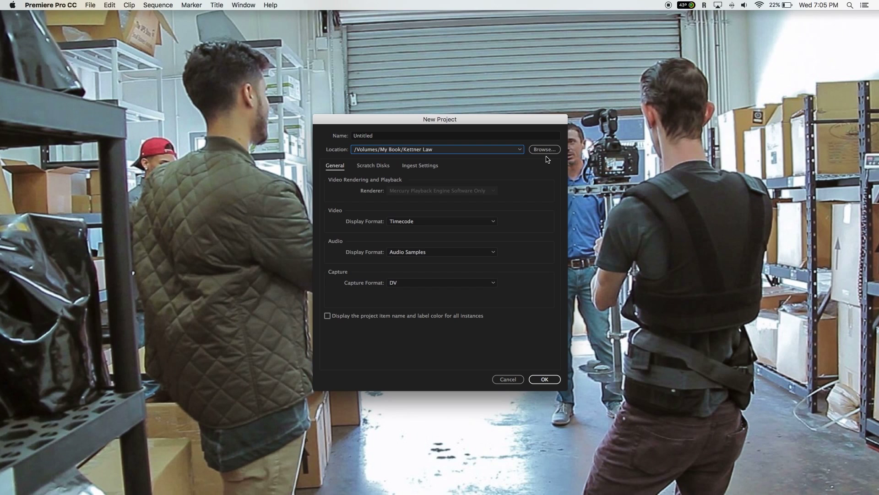
Step: Set the new project's location to the Kettner Law folder on the My Book drive
left_click(553, 151)
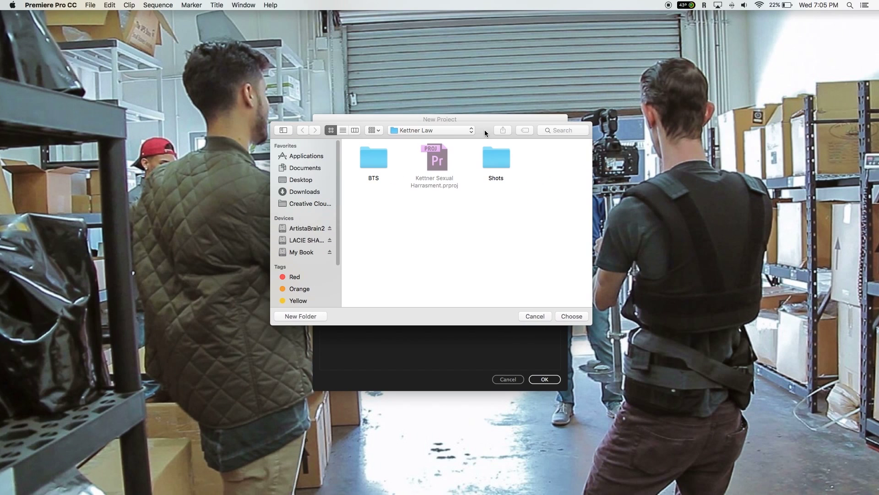
left_click(313, 253)
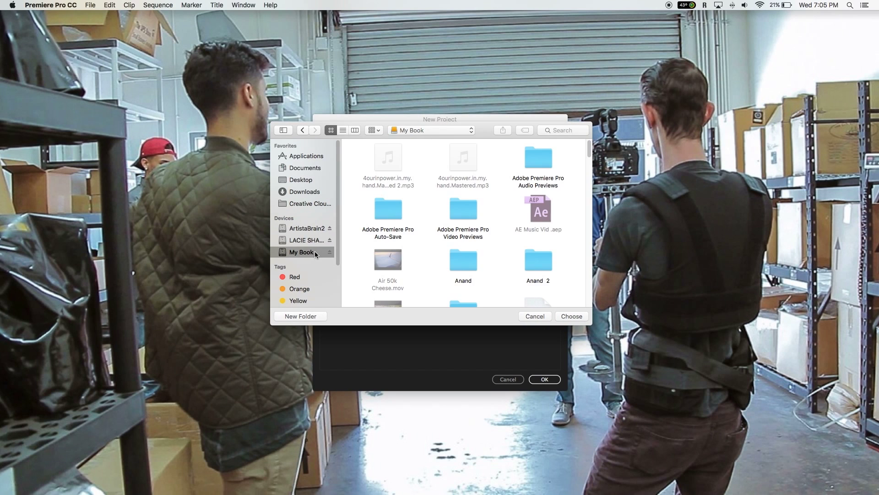
scroll(500, 216, "down", 10)
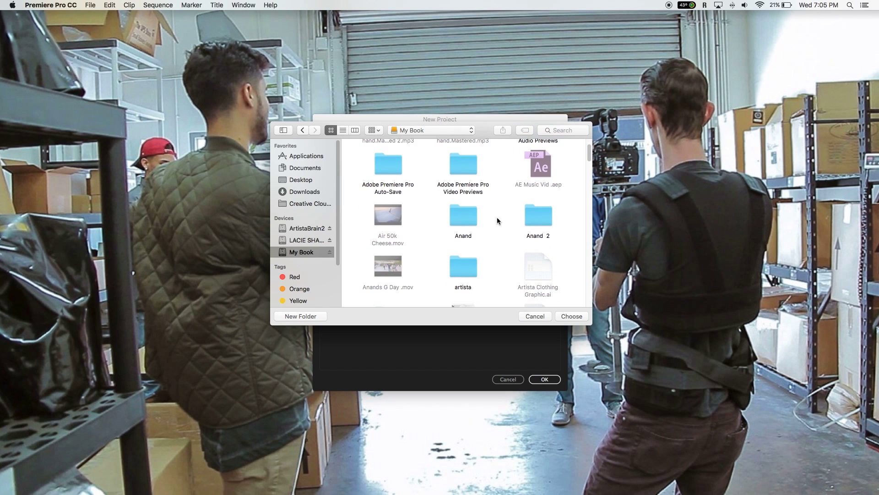
scroll(497, 221, "down", 10)
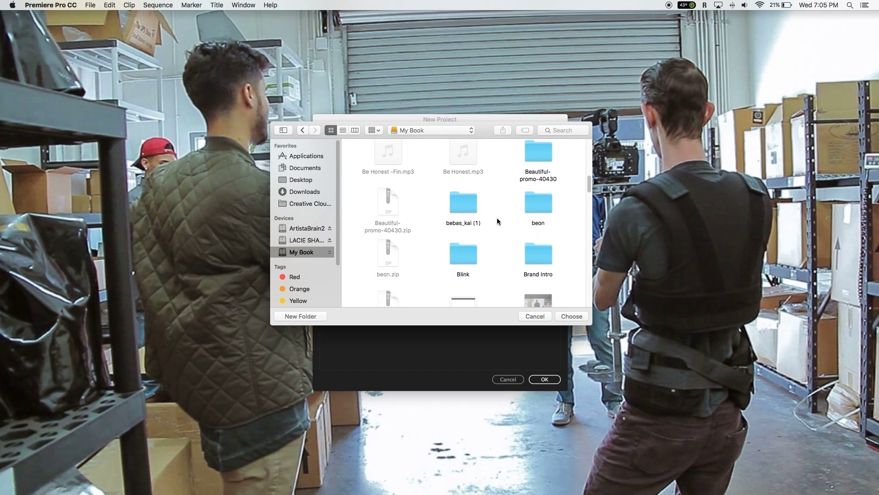
scroll(497, 221, "down", 10)
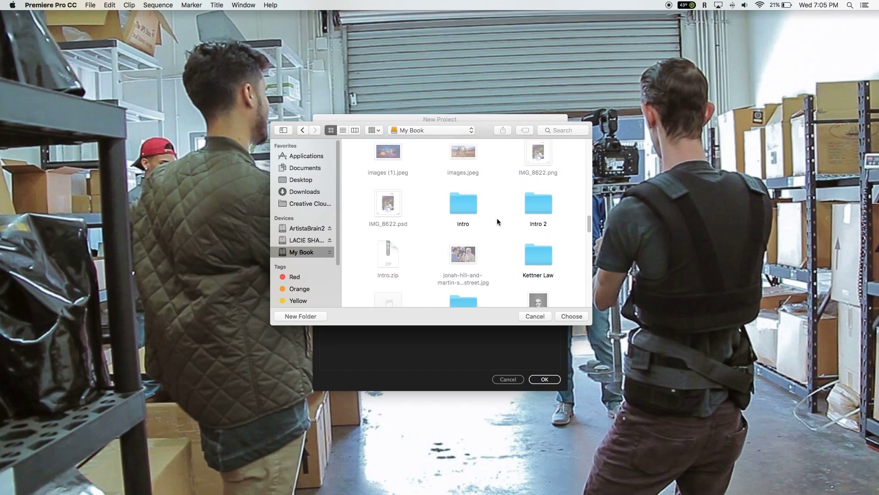
double_click(537, 184)
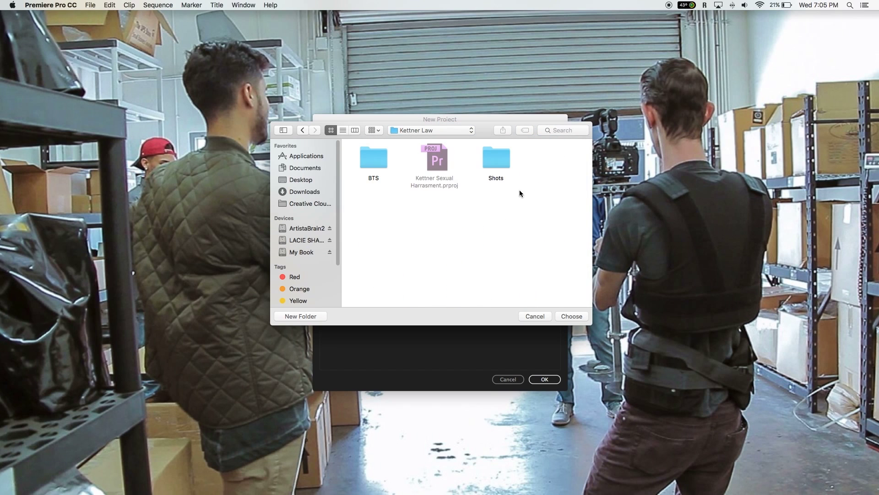
left_click(583, 317)
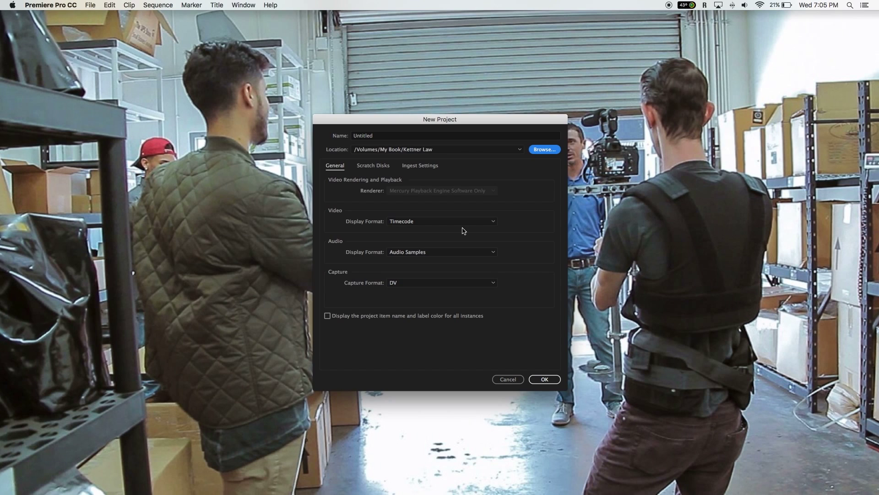
Step: Name the new project SH Commercial and create it
left_click(384, 139)
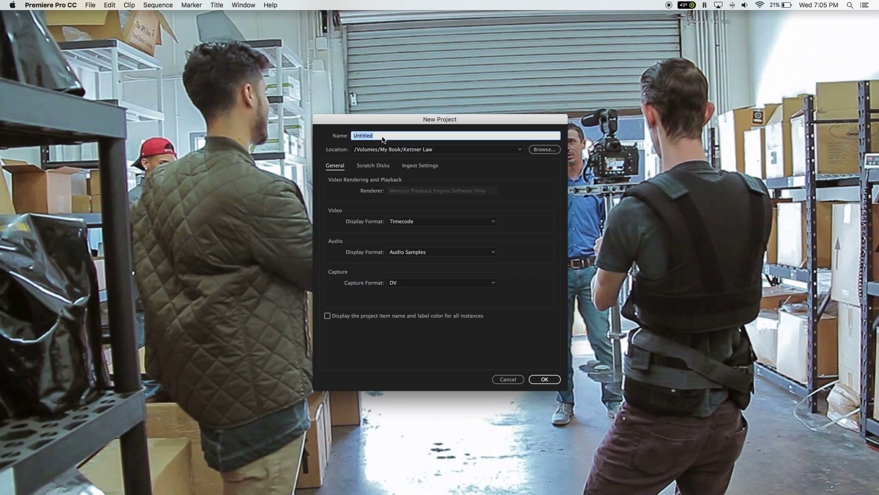
type("S")
left_click(545, 380)
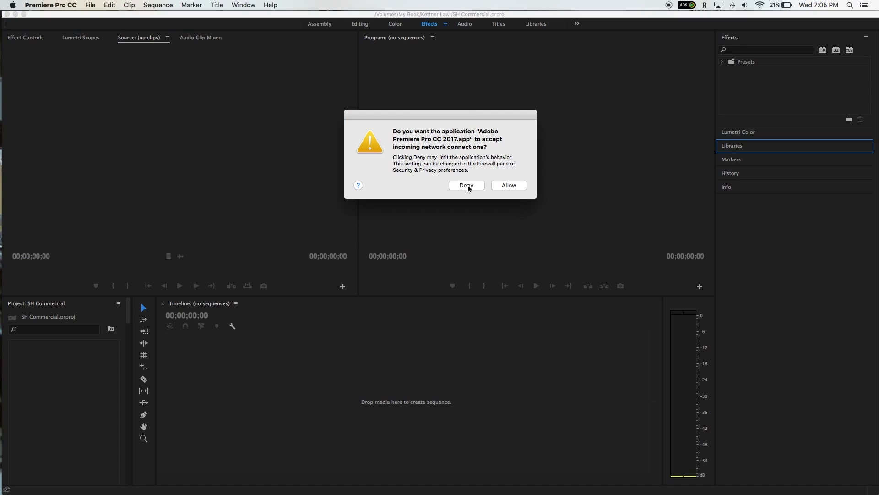
Step: Deny the application's request to accept incoming network connections
left_click(468, 186)
left_click(531, 178)
left_click(220, 177)
left_click(452, 145)
left_click(203, 185)
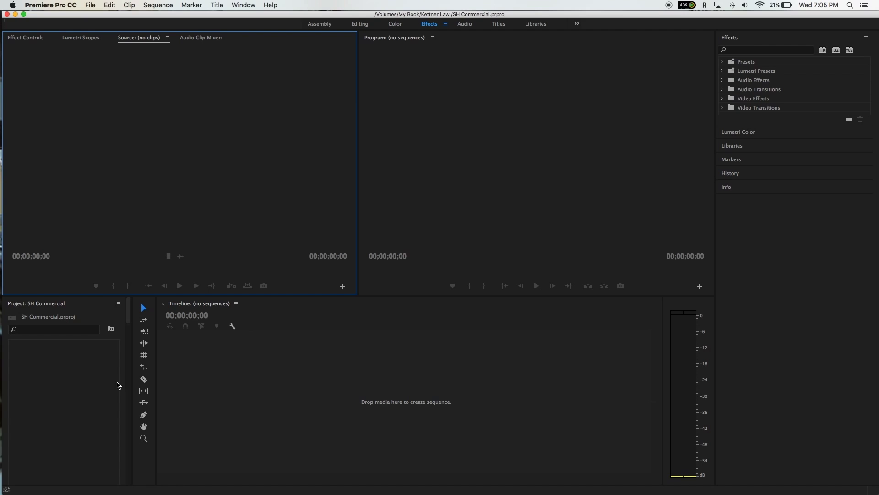
left_click(58, 361)
double_click(58, 362)
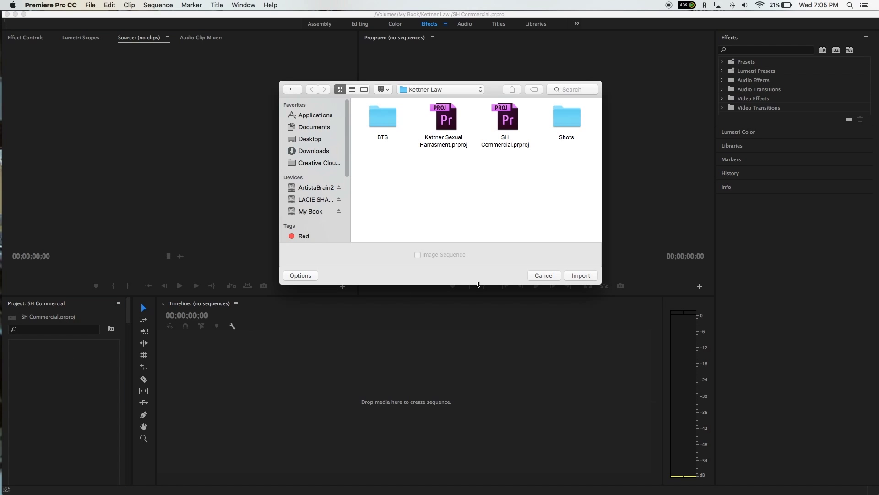
left_click(542, 276)
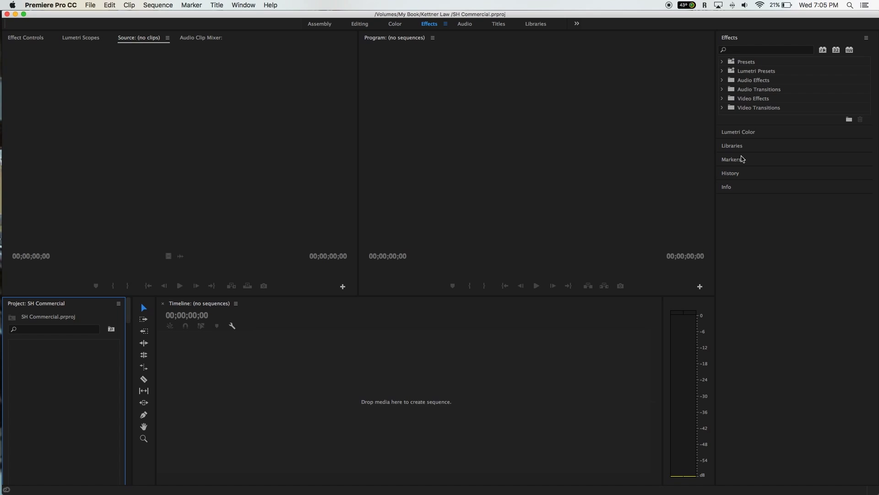
Step: Narrow the Effects panel, audio meters and Source monitor to give the Program monitor and timeline more width
left_click_drag(716, 206, 791, 205)
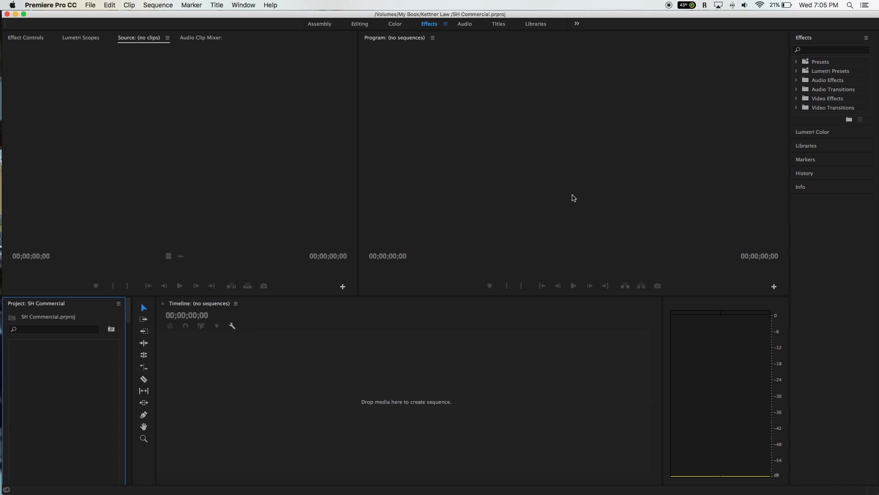
left_click_drag(663, 324, 776, 324)
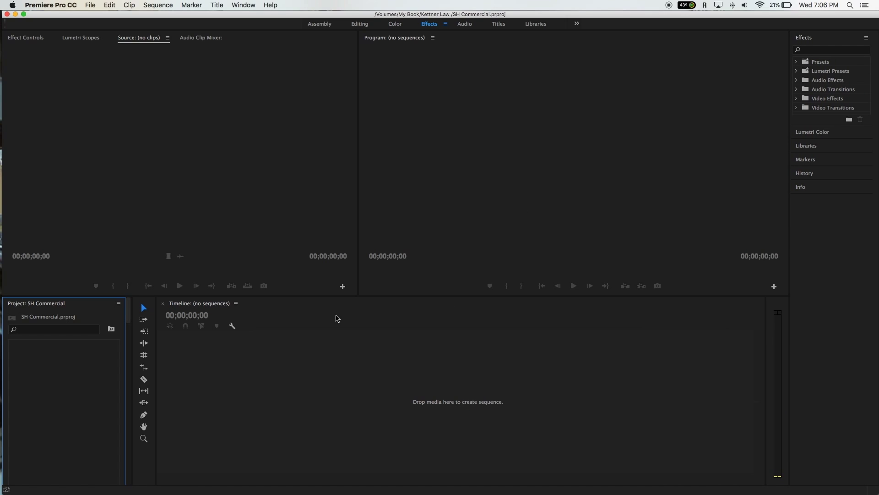
left_click_drag(358, 201, 290, 196)
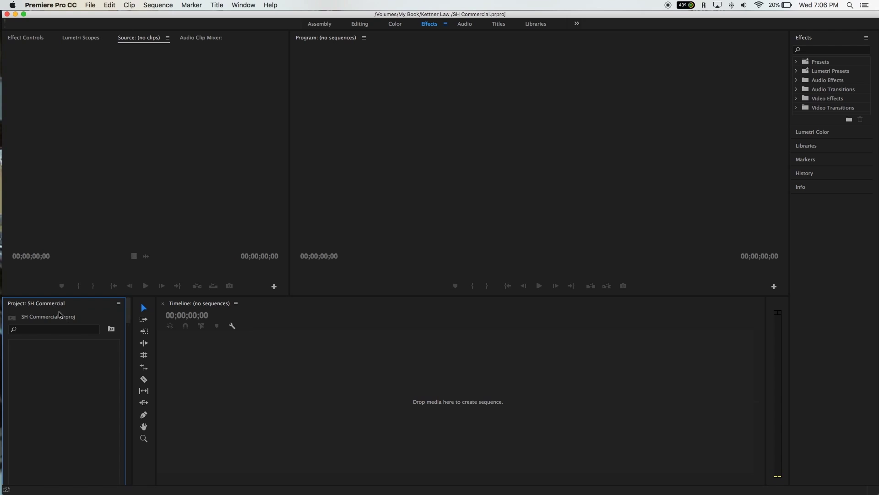
Step: Import the video clips from the Shots folder into the project
double_click(69, 363)
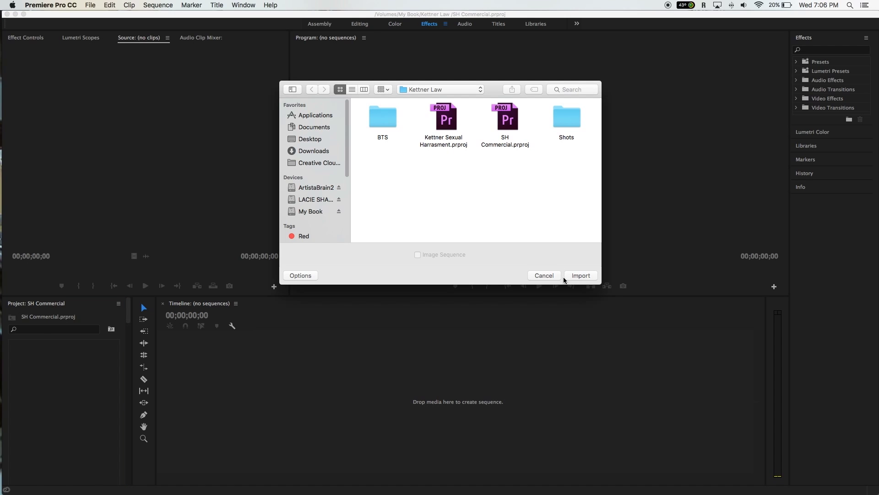
left_click(557, 277)
left_click(88, 5)
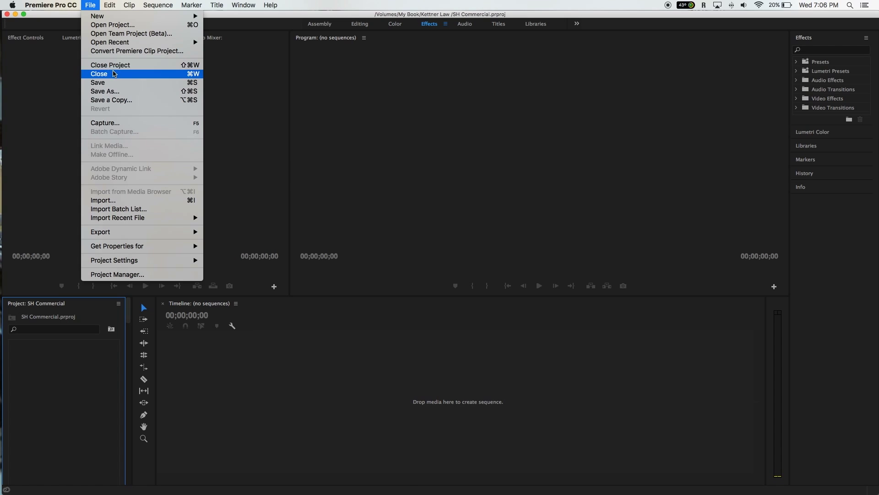
left_click(120, 202)
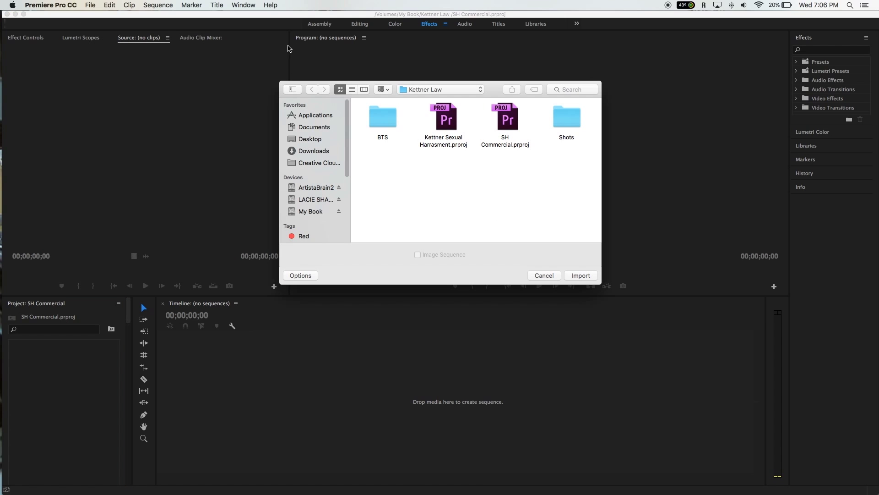
double_click(554, 121)
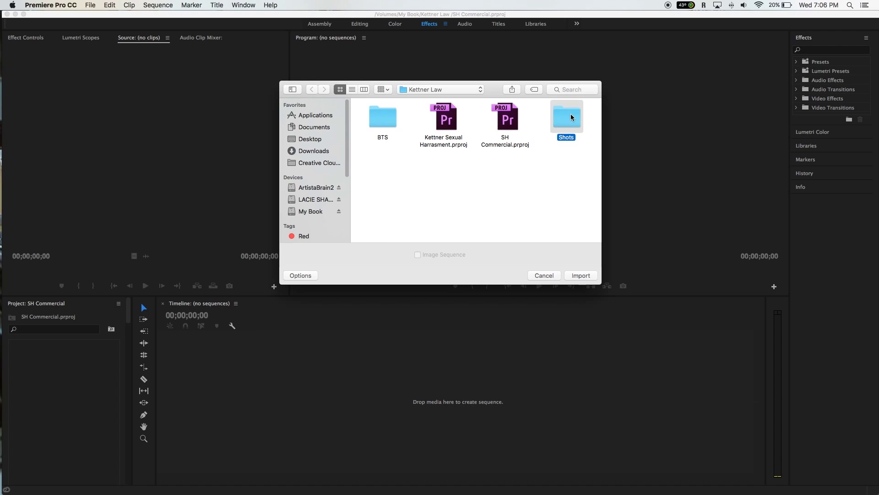
left_click_drag(366, 114, 587, 276)
left_click(581, 276)
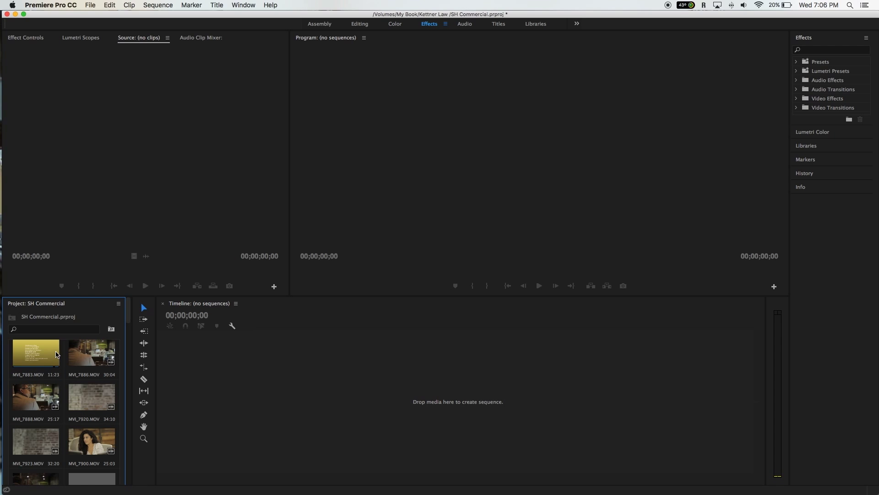
Step: Sort the imported clips in the project by name
scroll(73, 364, "down", 10)
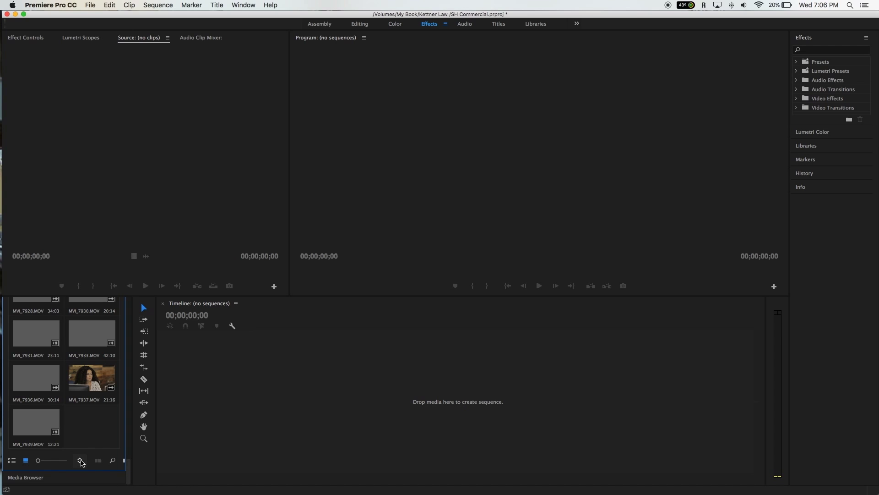
left_click(80, 461)
left_click(103, 301)
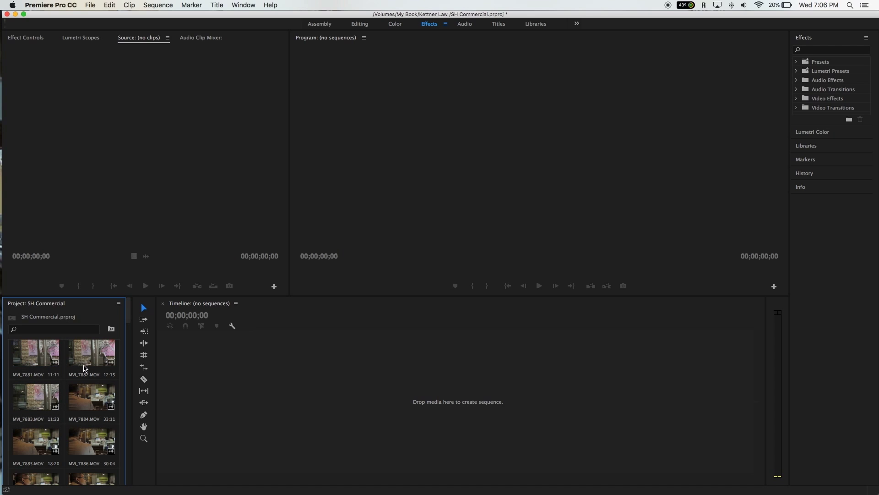
Step: Look through the imported clips, load MVI_7881.MOV in the Source monitor and return its playhead to the start
scroll(75, 390, "down", 12)
scroll(74, 390, "up", 12)
double_click(37, 350)
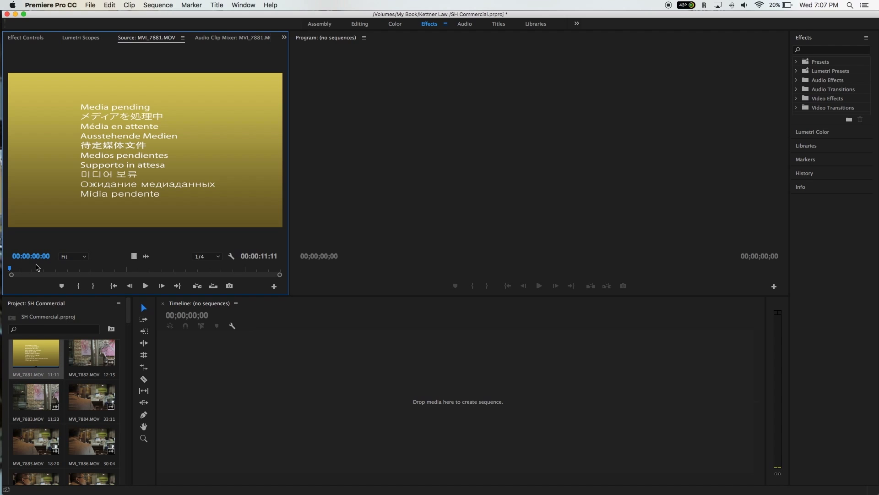
left_click(31, 344)
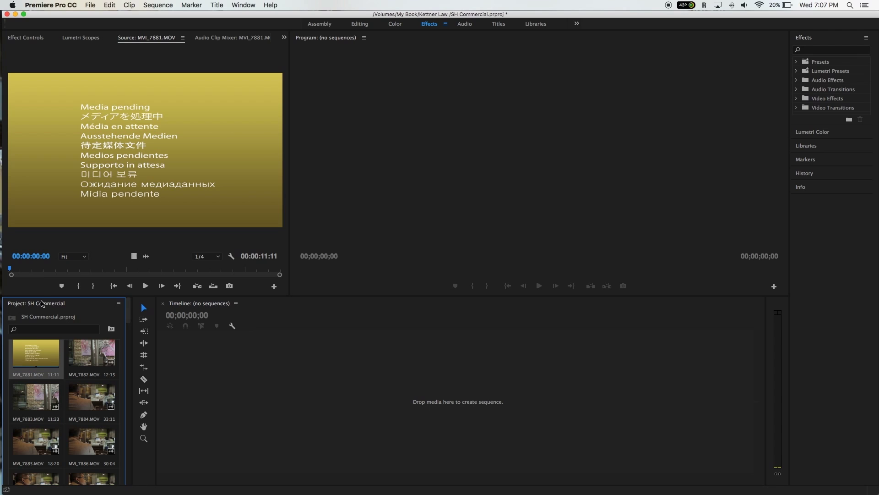
double_click(78, 352)
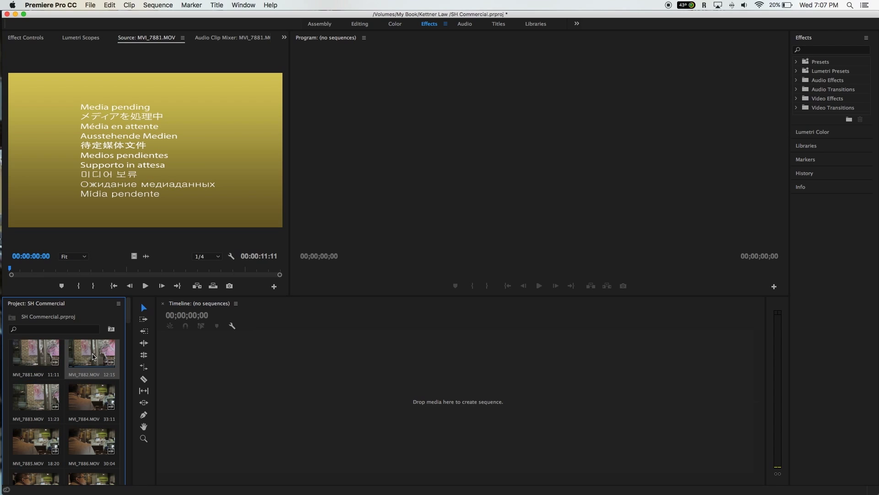
double_click(43, 354)
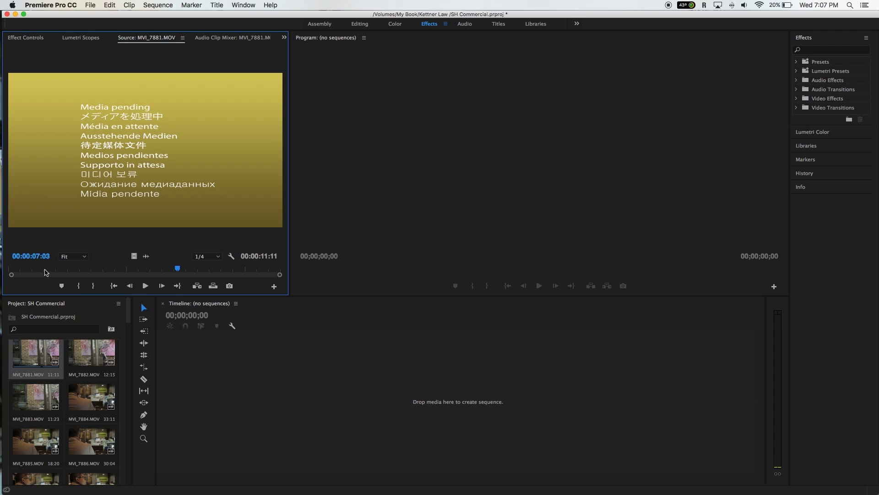
left_click_drag(46, 271, 1, 268)
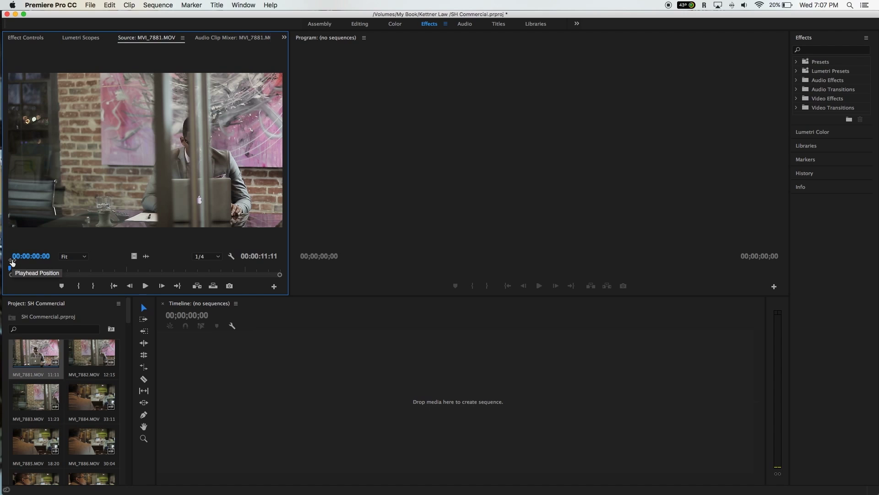
Step: Preview MVI_7881.MOV by scrubbing from its beginning to about 00:00:09:00
left_click(39, 352)
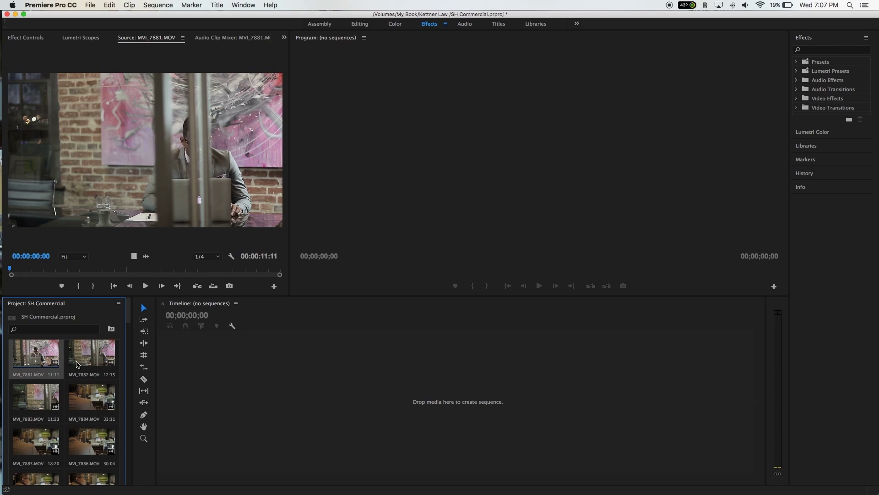
left_click(31, 351)
key("Down")
left_click(37, 358)
left_click(44, 277)
left_click_drag(22, 273, 222, 274)
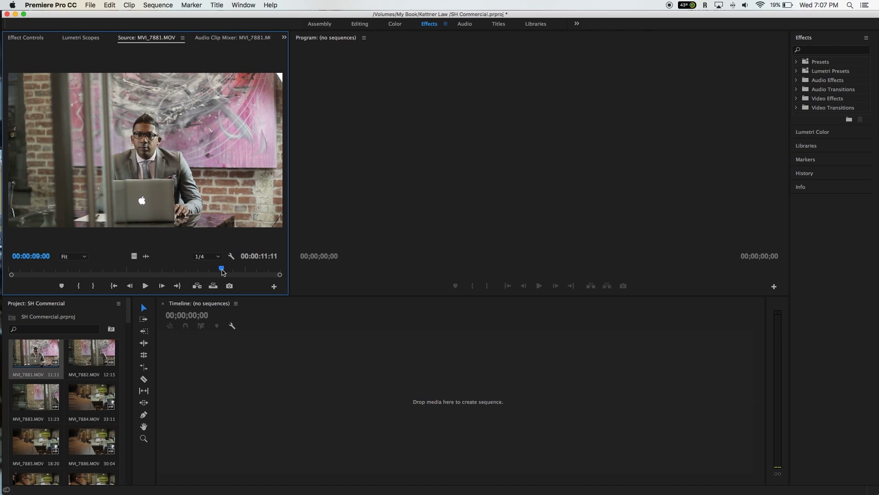
Step: Load MVI_7882.MOV in the Source monitor and scrub from its beginning to about 00:00:08:06
double_click(91, 353)
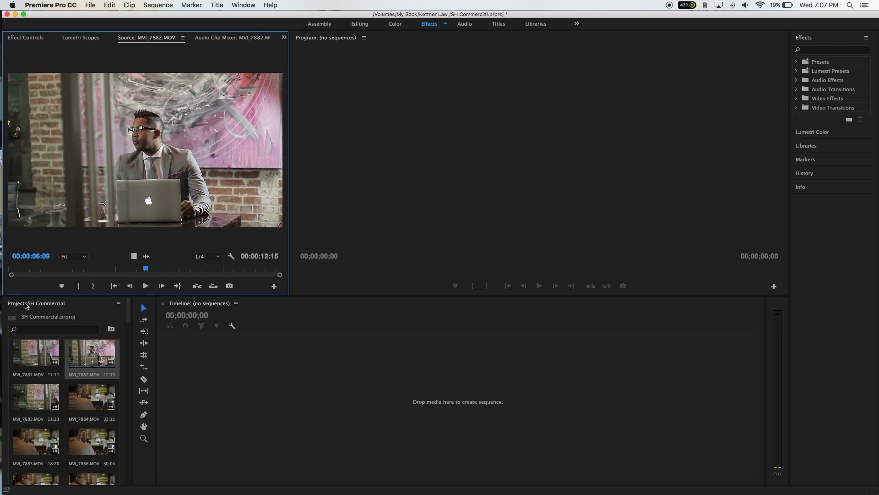
left_click(8, 269)
left_click_drag(6, 266, 186, 270)
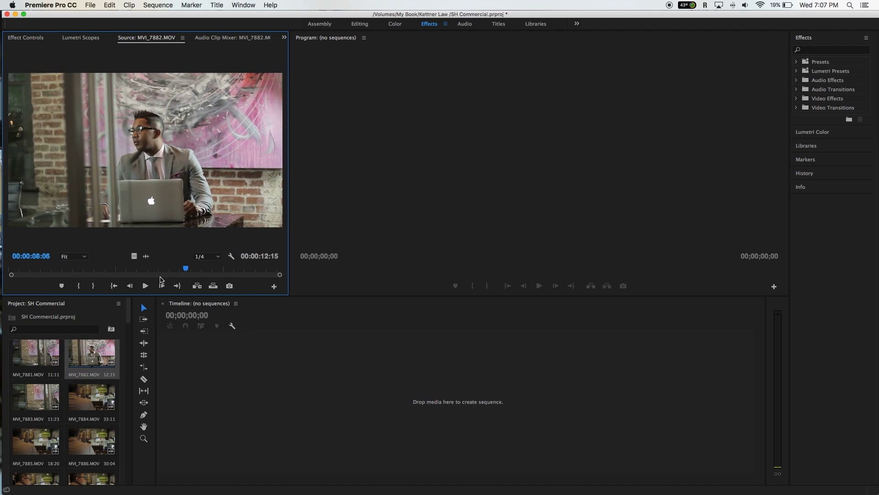
Step: Mark MVI_7883.MOV from about 00:00:02:11 to 00:00:09:20 and create a sequence from only its video on the empty timeline
double_click(36, 396)
left_click_drag(17, 267, 67, 268)
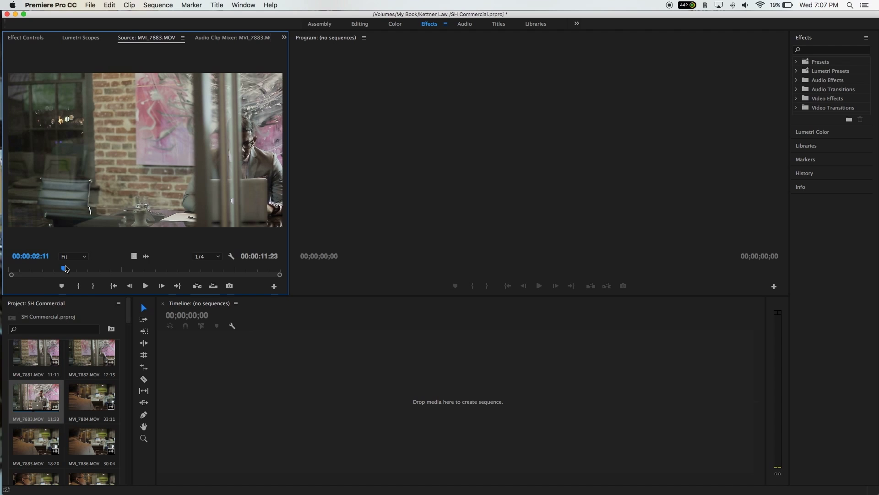
key("space")
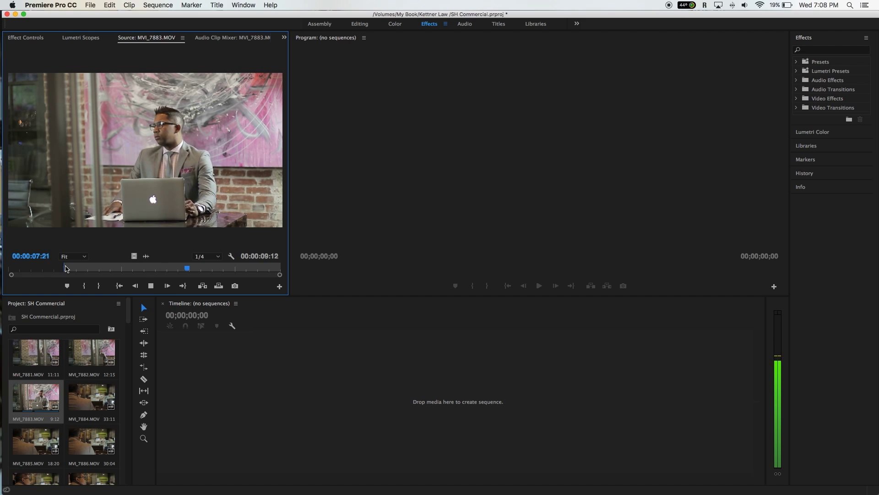
key("o")
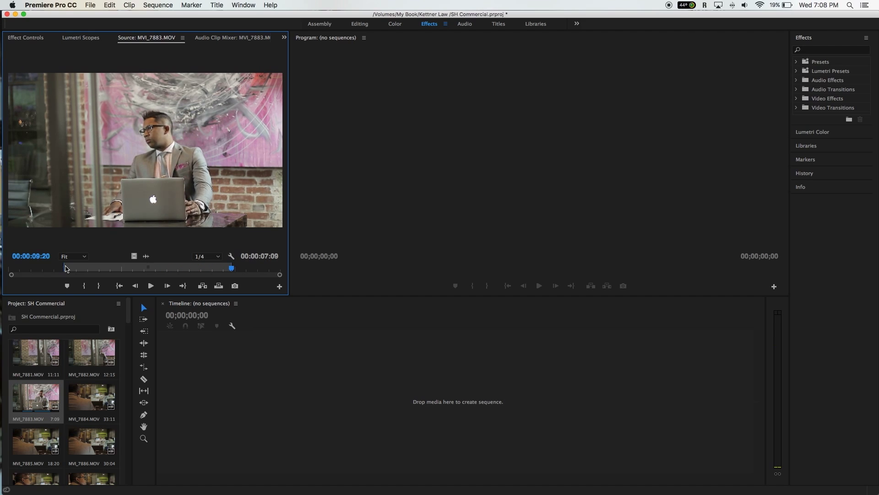
left_click_drag(132, 254, 309, 391)
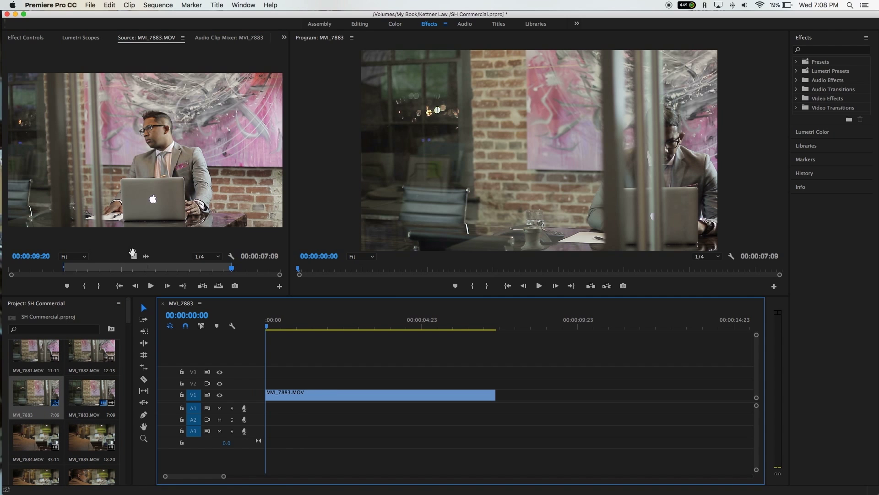
Step: Delete MVI_7883.MOV from the timeline and re-mark the source clip from 00:00:02:17 to 00:00:09:09
left_click(326, 396)
key("Delete")
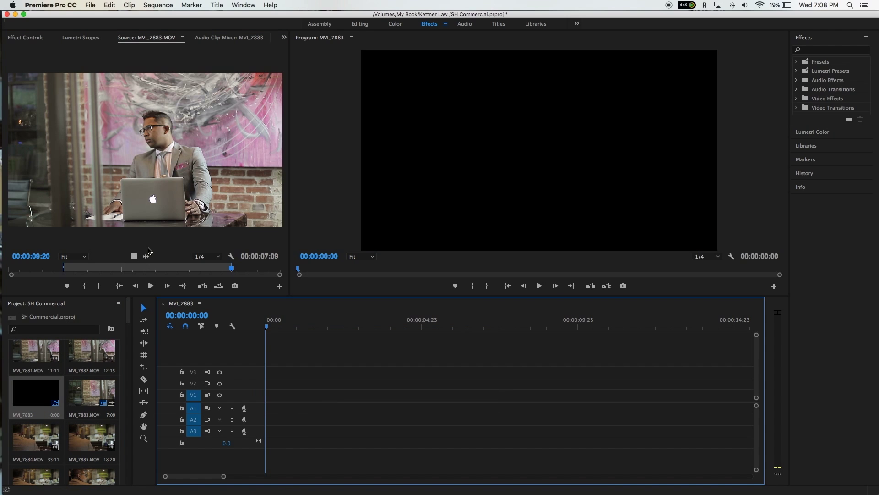
left_click(42, 395)
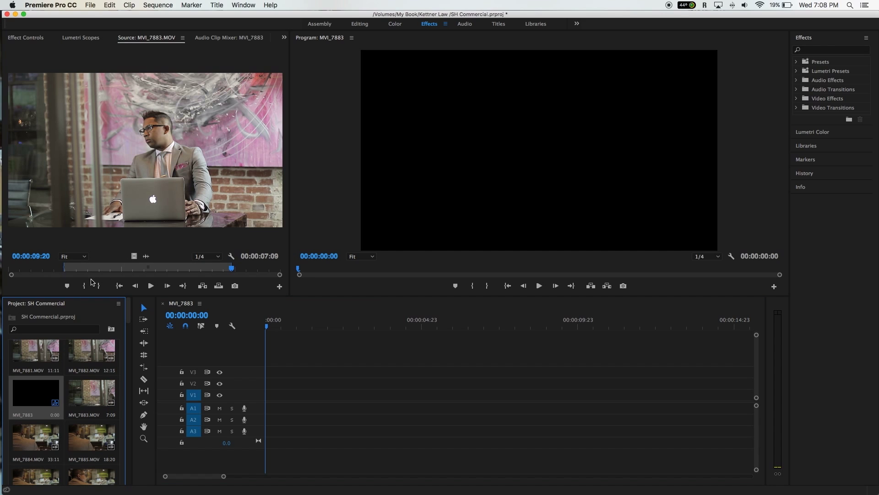
left_click_drag(48, 270, 71, 268)
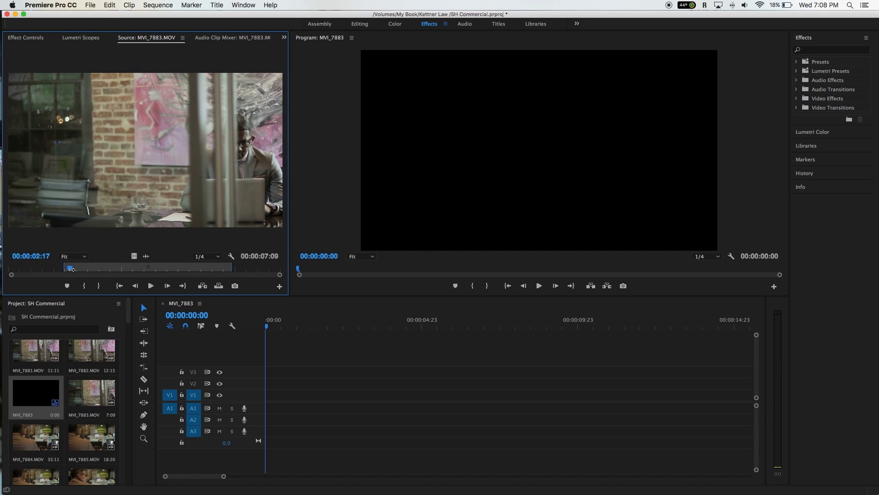
key("i")
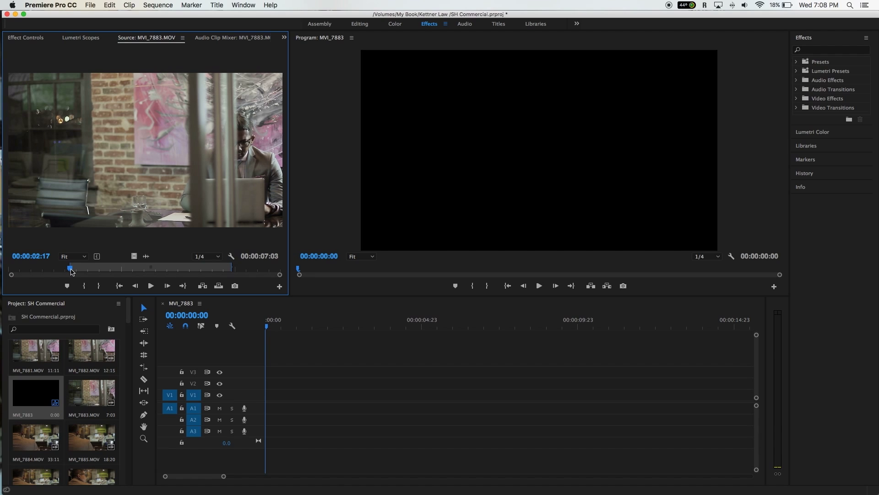
left_click_drag(71, 270, 223, 269)
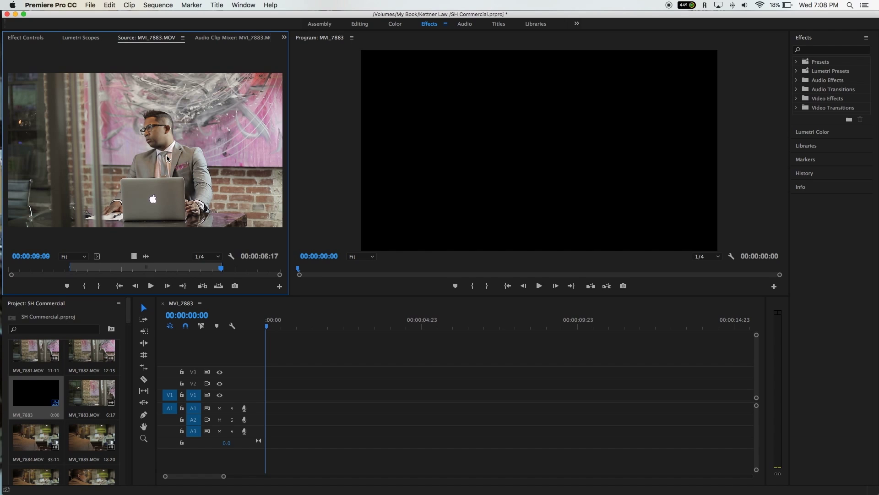
Step: Add the marked MVI_7883.MOV range with its audio to the timeline, then delete its audio and its video
left_click_drag(268, 283, 264, 400)
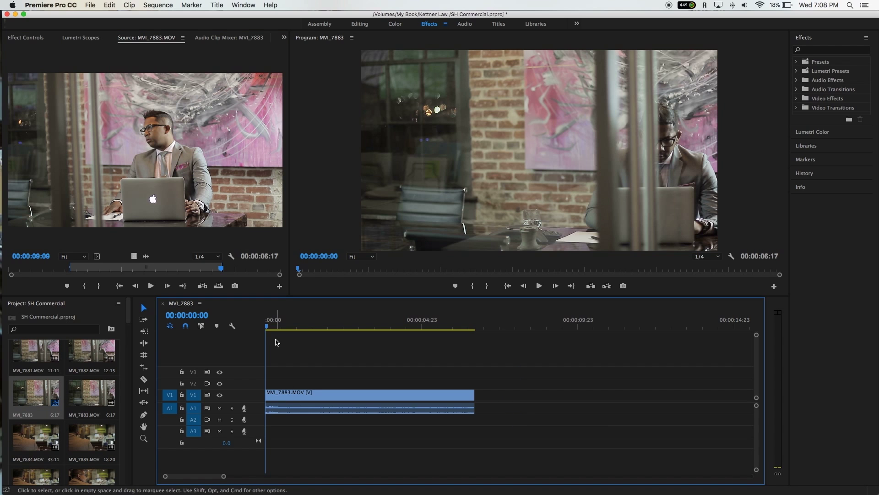
key("space")
key("space")
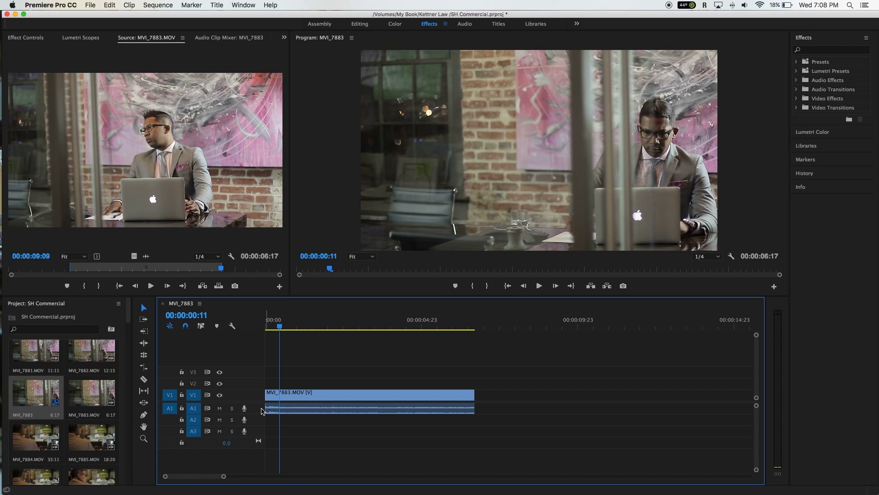
left_click(302, 410, "alt")
key("Delete")
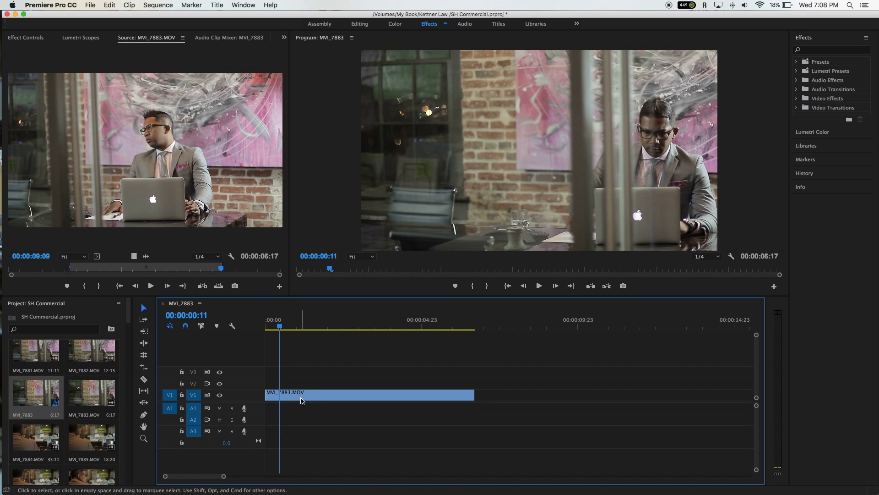
left_click(302, 396)
key("Delete")
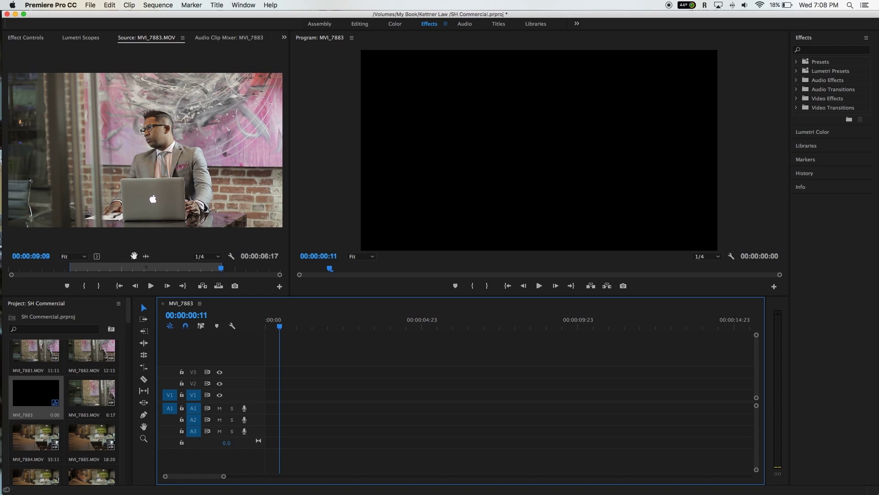
Step: Place only the video of the marked MVI_7883.MOV range at the start of track V1
left_click(134, 256)
left_click_drag(203, 322, 269, 394)
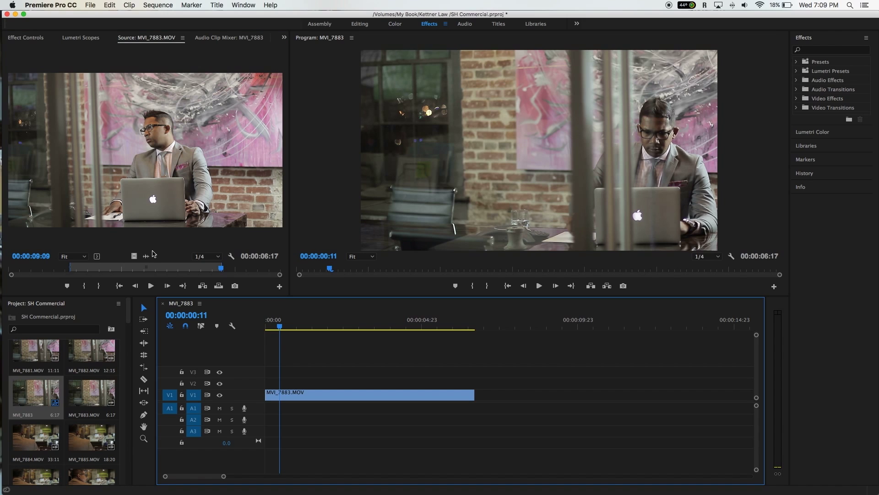
left_click_drag(147, 256, 294, 409)
left_click(294, 409)
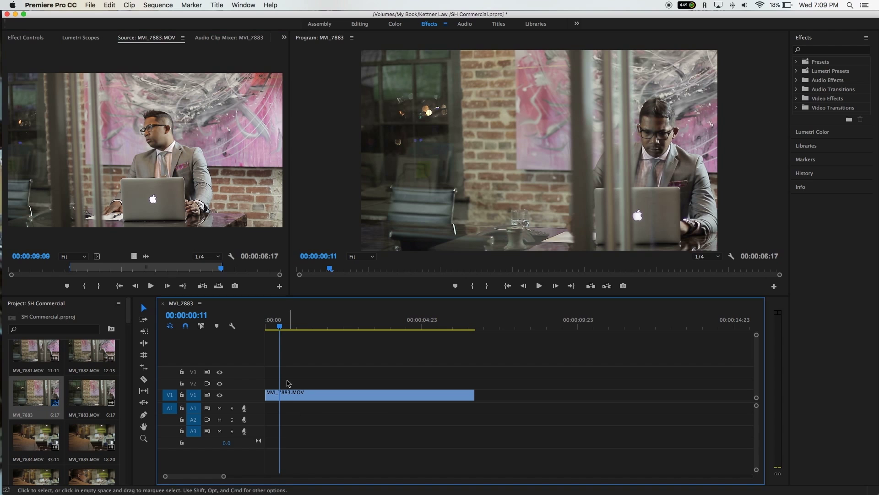
Step: Play the sequence from its beginning, trim the end of MVI_7883.MOV to 00:00:06:15 and return the playhead to the start
key("Home")
key("space")
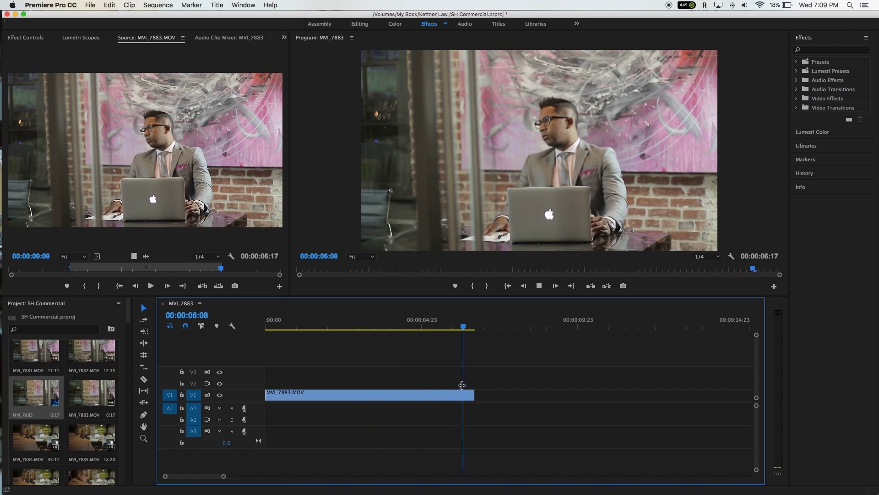
left_click_drag(474, 395, 473, 394)
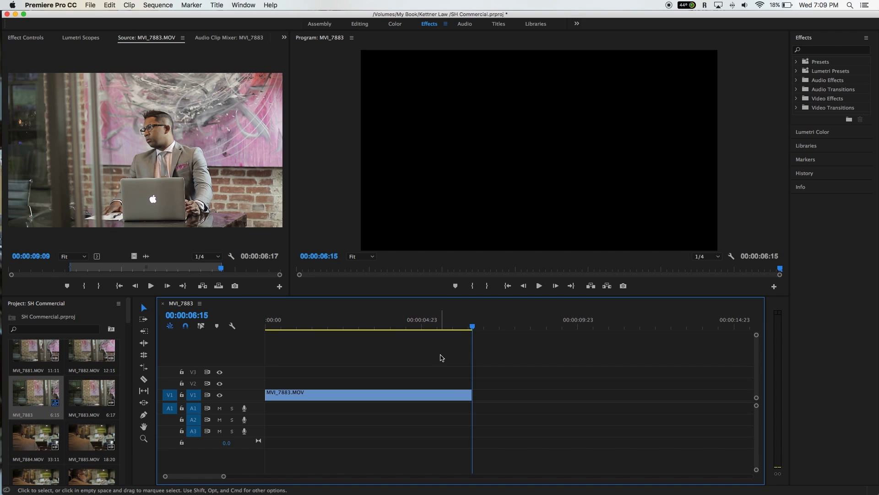
key("Home")
Step: Preview MVI_7884.MOV and then the opening seconds of MVI_7885.MOV in the Source monitor
scroll(64, 380, "down", 3)
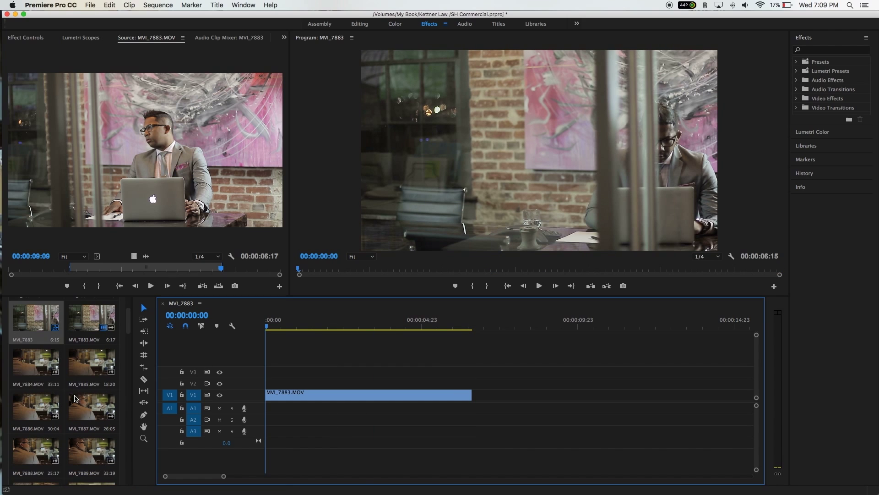
double_click(45, 353)
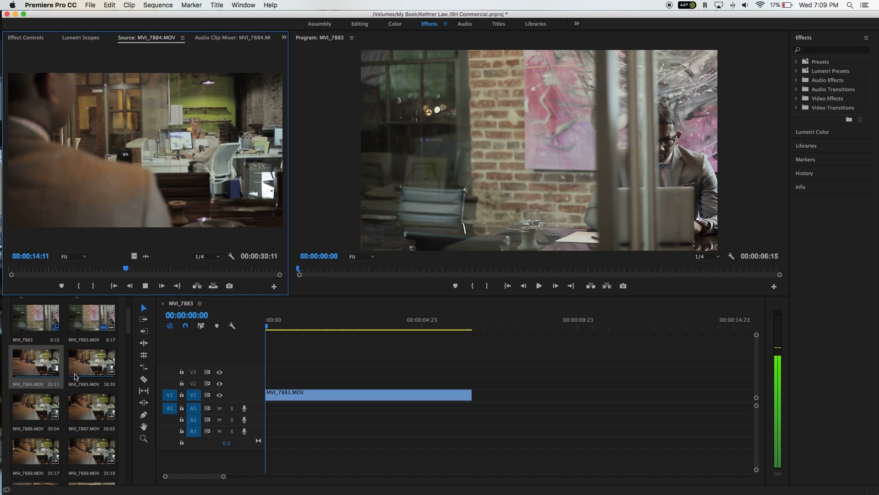
left_click(77, 370)
double_click(77, 370)
key("space")
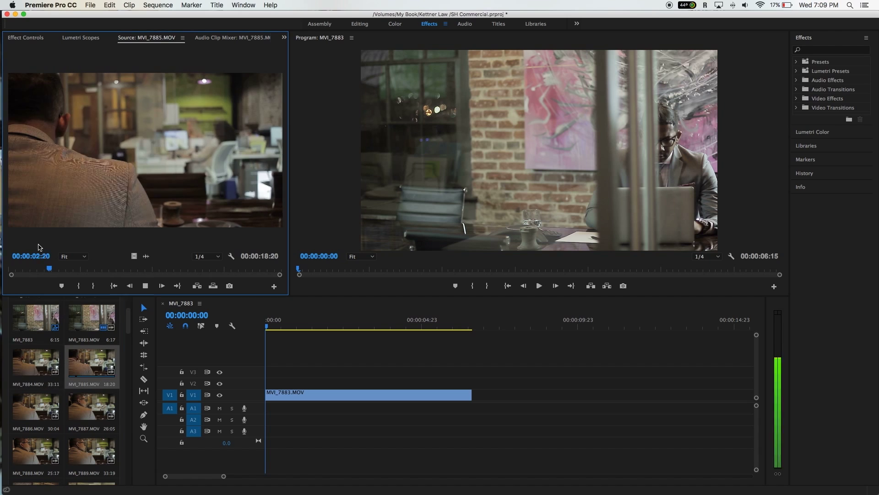
Step: Replay the end of MVI_7883.MOV in the sequence and scrub through the source clip MVI_7885.MOV to about 00:00:17:16
left_click(462, 326)
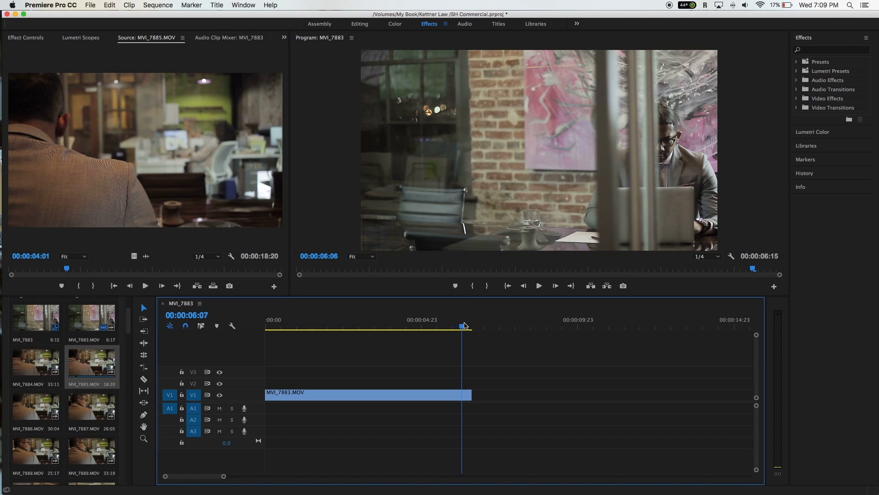
left_click_drag(452, 326, 399, 327)
key("space")
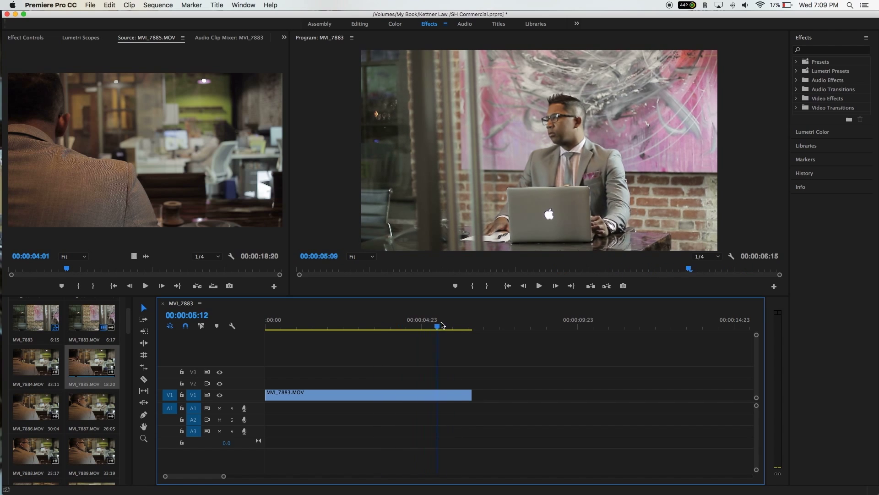
left_click_drag(28, 269, 265, 270)
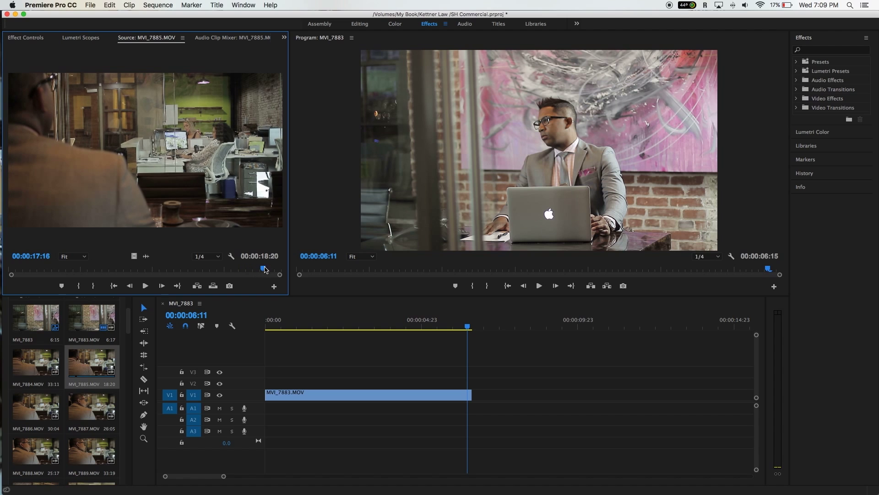
Step: Load MVI_7886.MOV and MVI_7887.MOV in turn in the Source monitor and scrub through each clip
double_click(19, 406)
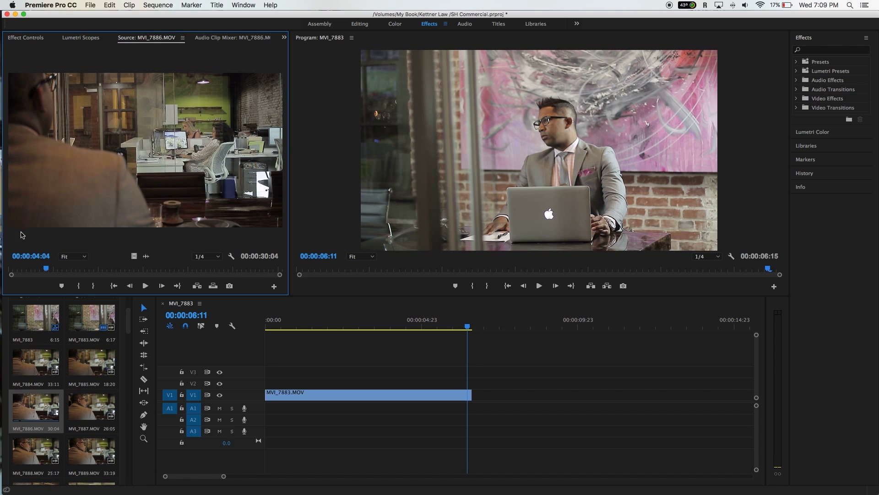
left_click_drag(46, 269, 240, 267)
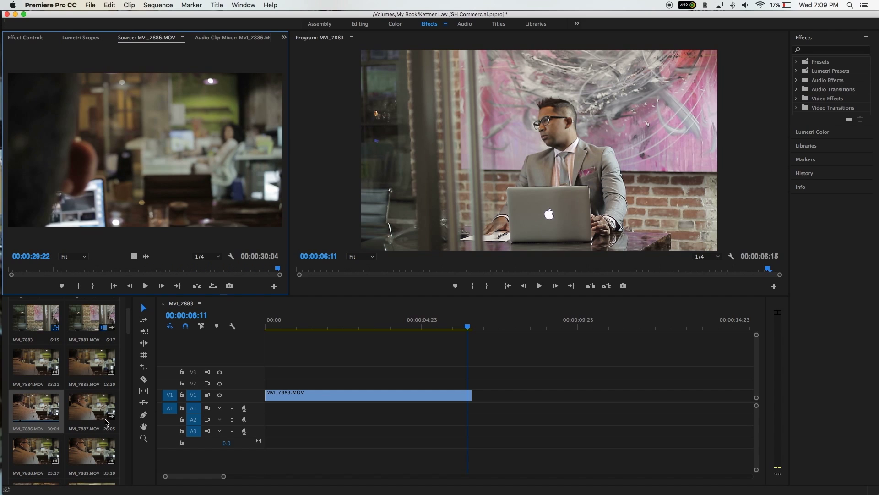
double_click(80, 412)
left_click_drag(16, 272, 148, 274)
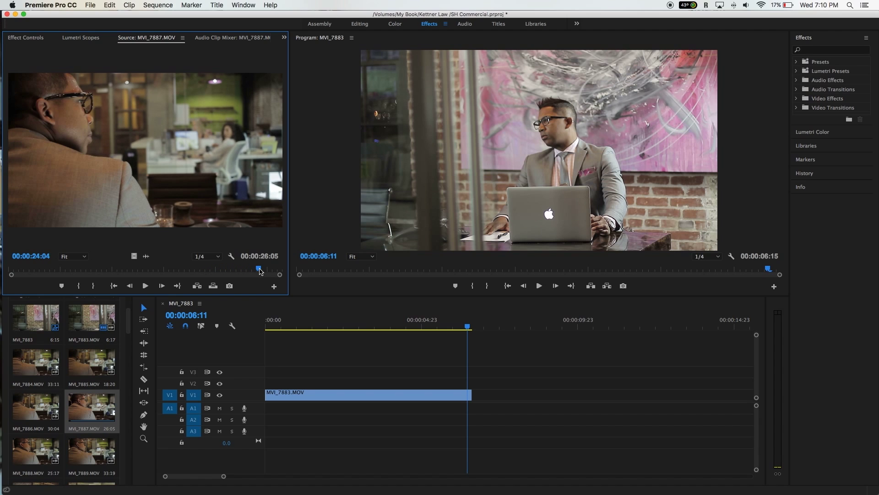
left_click_drag(259, 271, 263, 271)
Step: Load MVI_7888.MOV in the Source monitor and scrub from its beginning to about 00:00:12:07
double_click(29, 447)
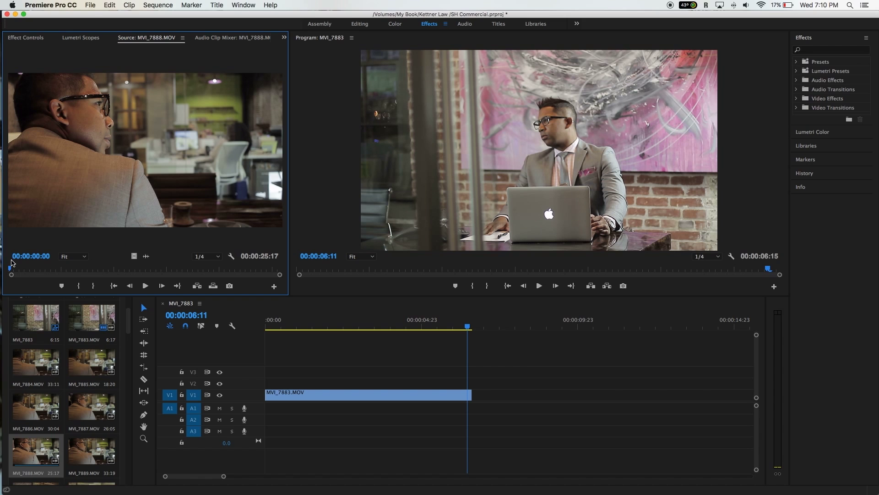
left_click_drag(13, 268, 42, 267)
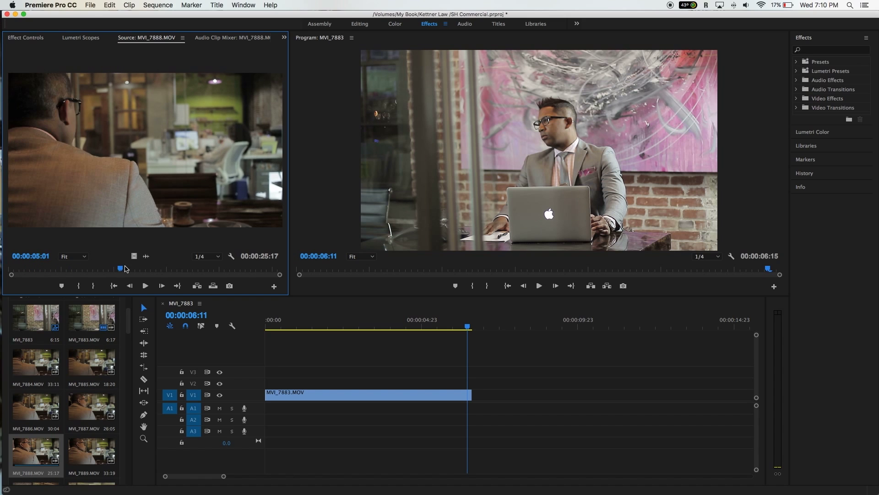
mouse_move(151, 268)
left_mouse_down()
mouse_move(229, 263)
mouse_move(139, 267)
left_mouse_up()
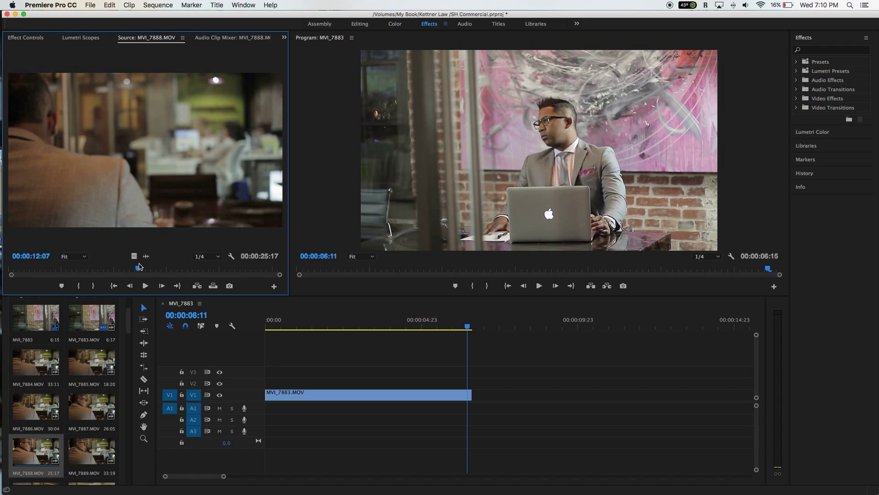
Step: Mark a 00:00:03:18 range of MVI_7888.MOV ending at 00:00:20:17 and place only its video on V2 after MVI_7883.MOV
key("space")
key("i")
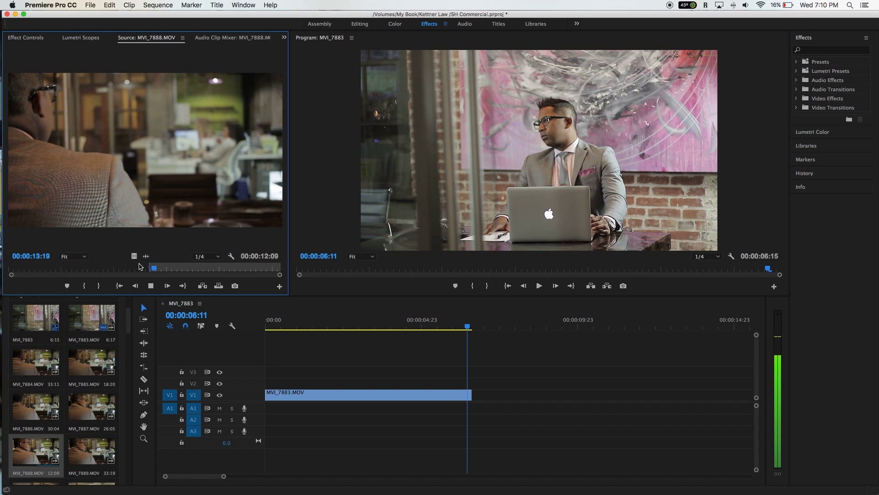
key("i")
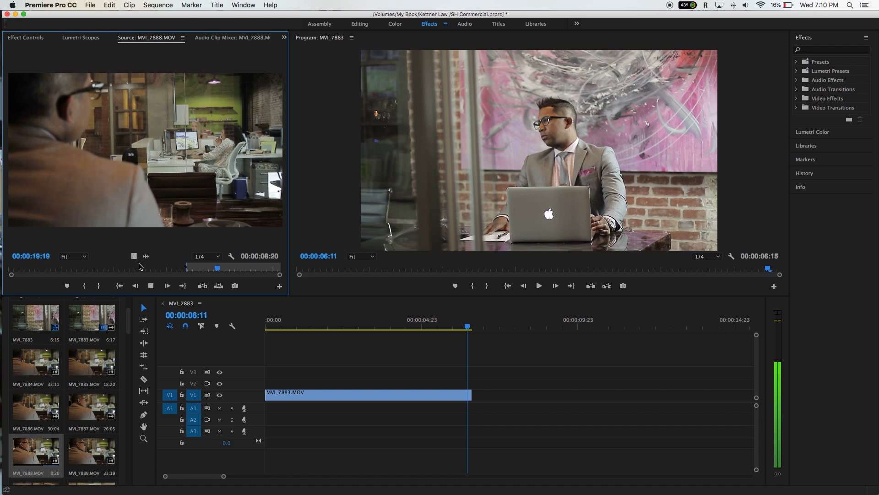
key("o")
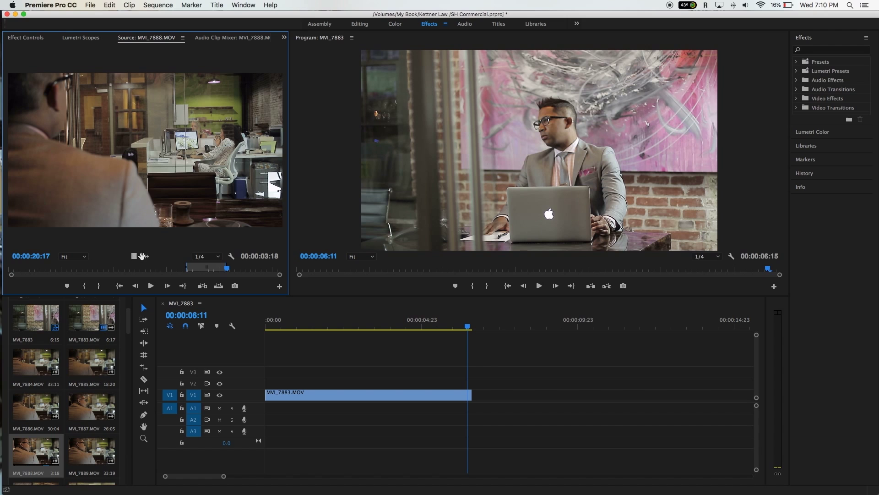
left_click_drag(133, 256, 441, 390)
key("space")
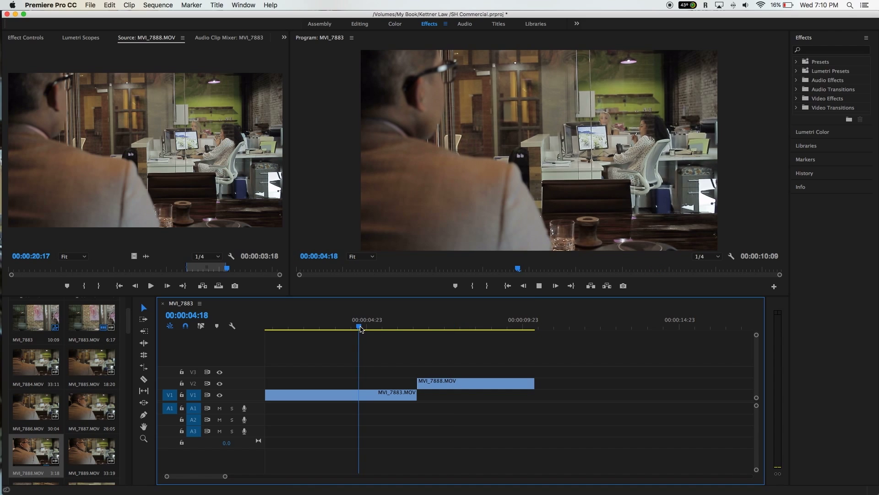
Step: Trim the end of MVI_7883.MOV and move MVI_7888.MOV to its new end for a 00:00:09:12 sequence, then play the cut
left_click_drag(416, 396, 389, 397)
left_click_drag(448, 387, 420, 387)
left_click(357, 320)
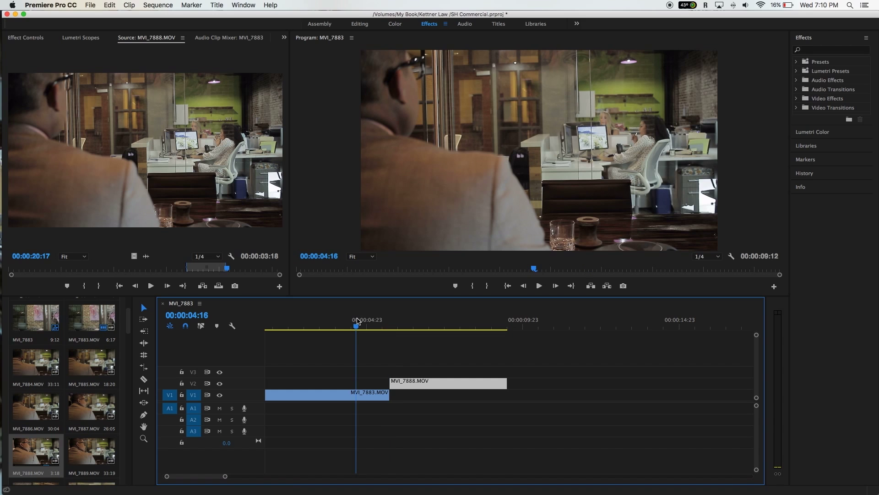
key("space")
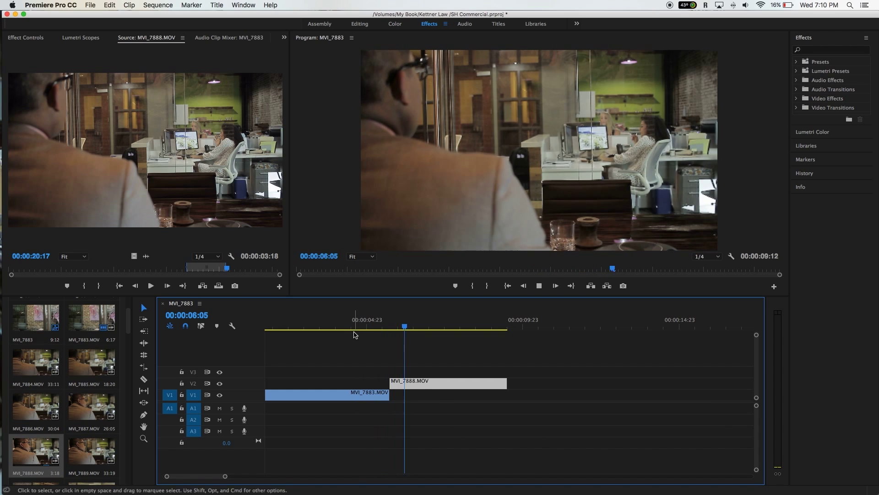
Step: Trim the start of MVI_7888.MOV and lengthen MVI_7883.MOV so they meet in a 00:00:09:05 sequence, then replay the cut
left_click_drag(390, 383, 417, 385)
left_click(350, 314)
key("space")
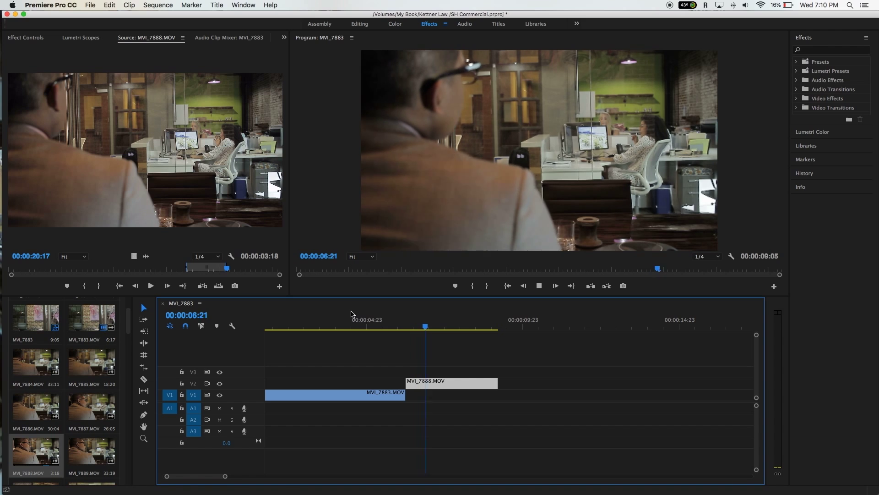
left_click(342, 326)
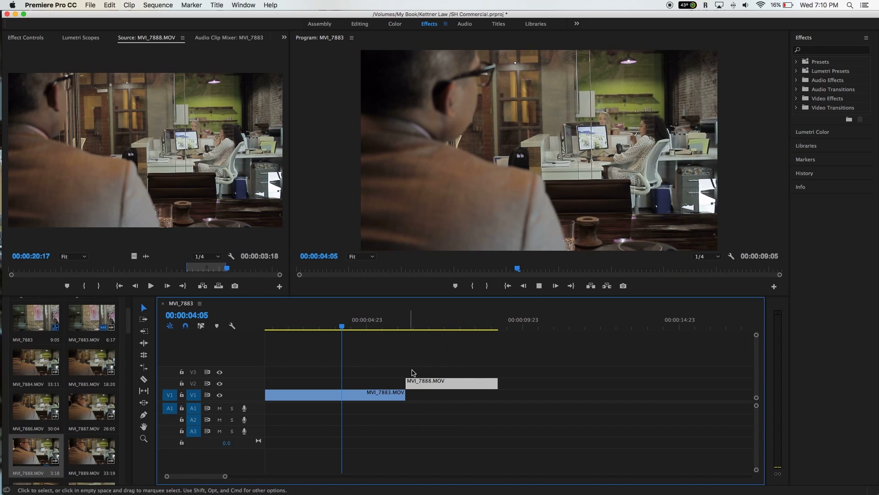
key("space")
Step: Shorten the end of MVI_7883.MOV and move MVI_7888.MOV against it for a 00:00:07:23 sequence, then play the cut
left_click_drag(404, 394, 364, 397)
left_click_drag(420, 381, 378, 381)
left_click(358, 327)
key("space")
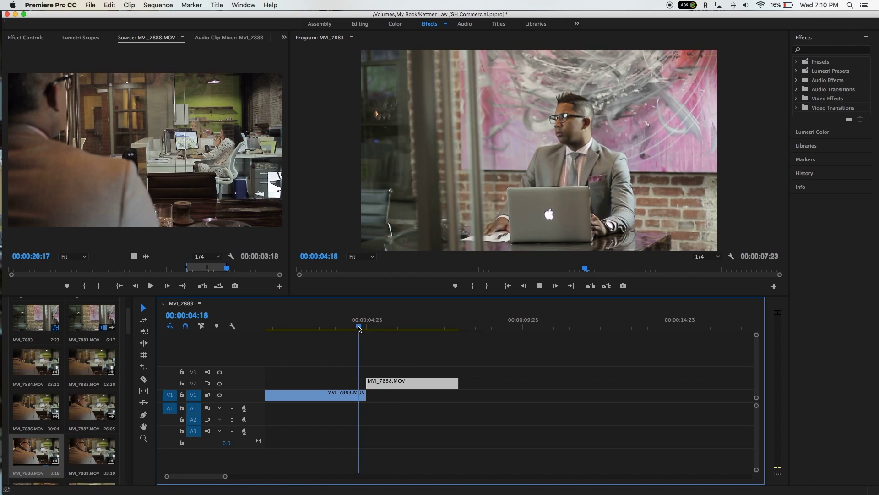
key("space")
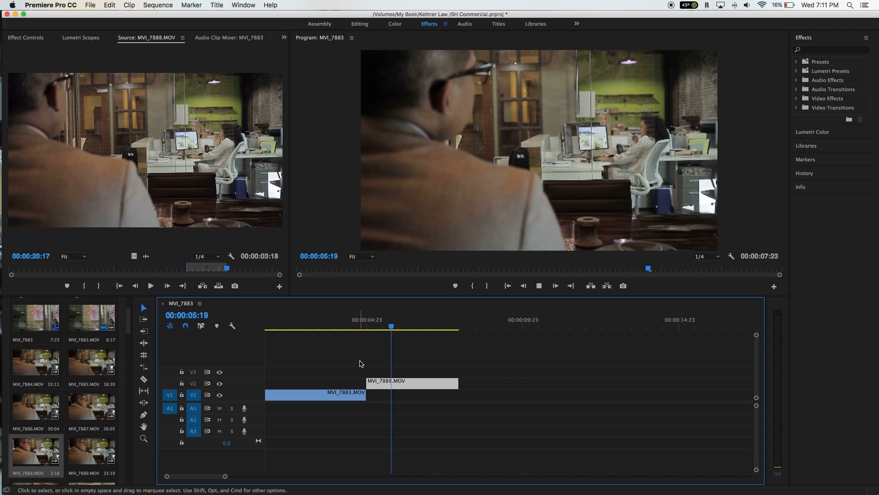
Step: Replay the cut between MVI_7883.MOV and MVI_7888.MOV several times to check its timing
left_click(339, 327)
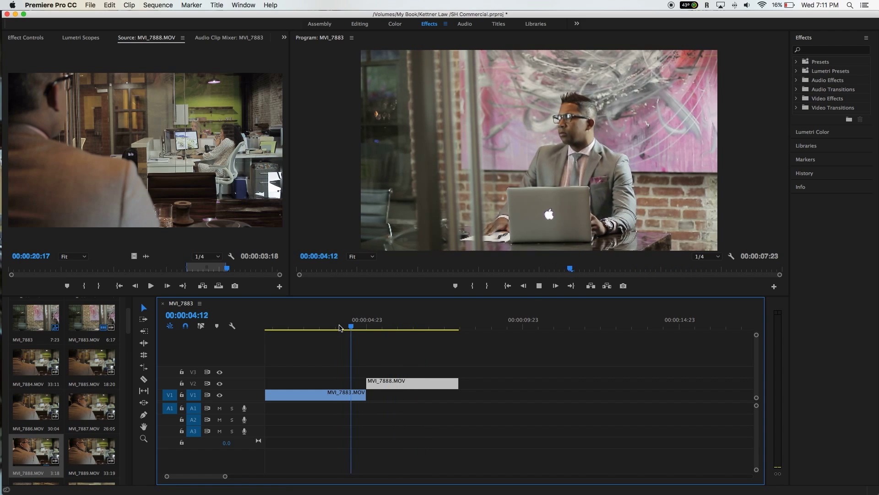
left_click(336, 326)
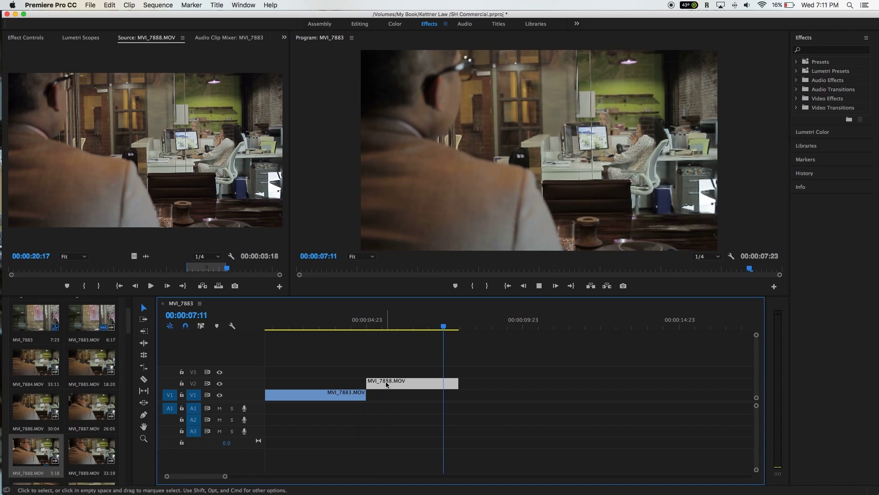
left_click(356, 323)
key("space")
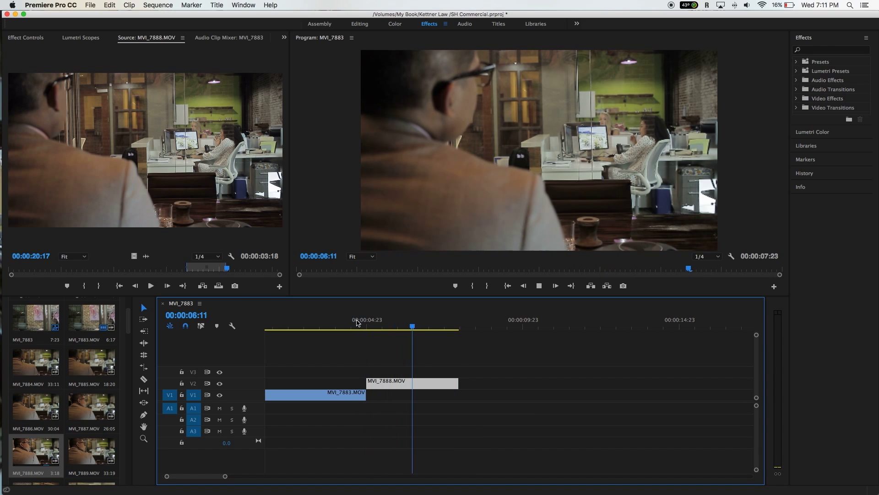
key("space")
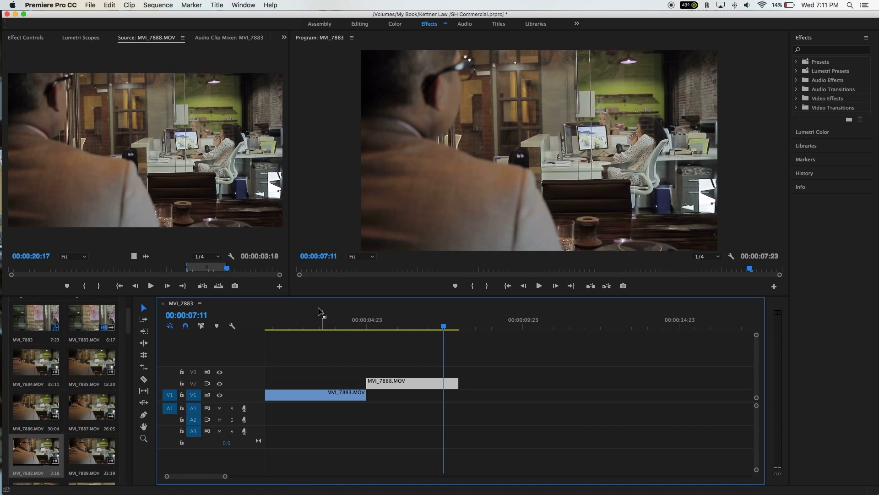
Step: Play the sequence from the beginning and watch the move from MVI_7883.MOV into MVI_7888.MOV
key("grave")
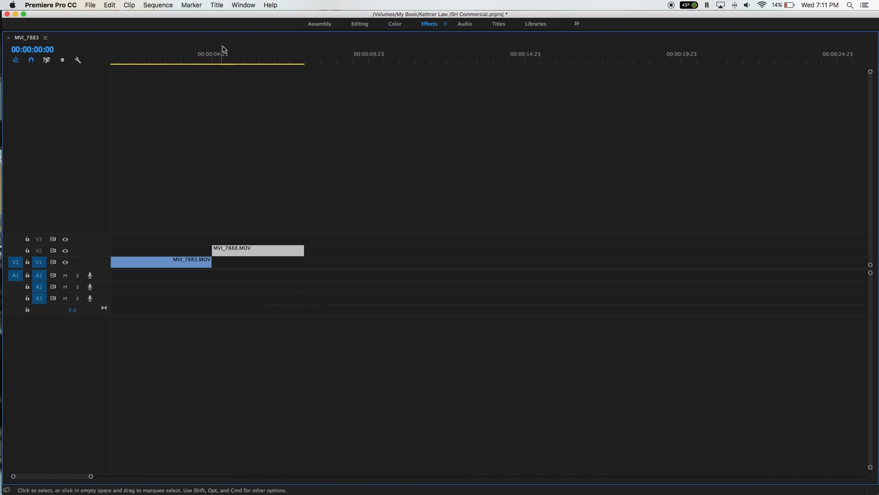
key("space")
key("grave")
key("space")
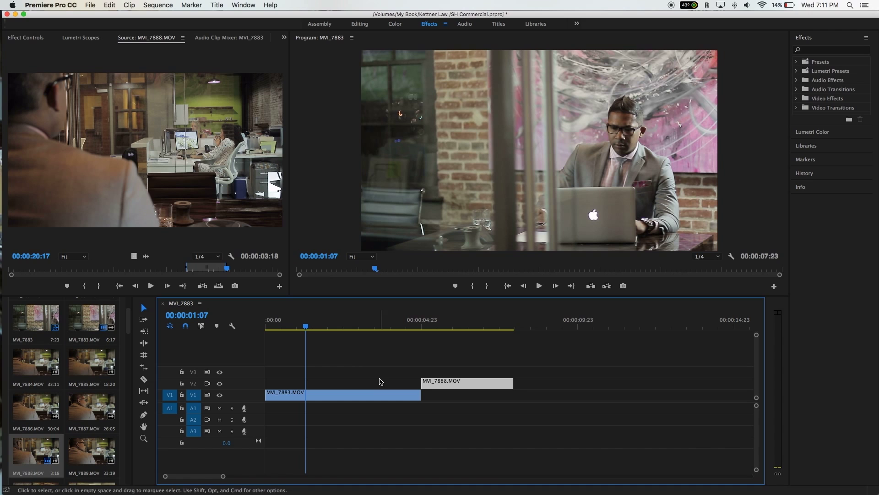
left_click_drag(398, 330, 365, 328)
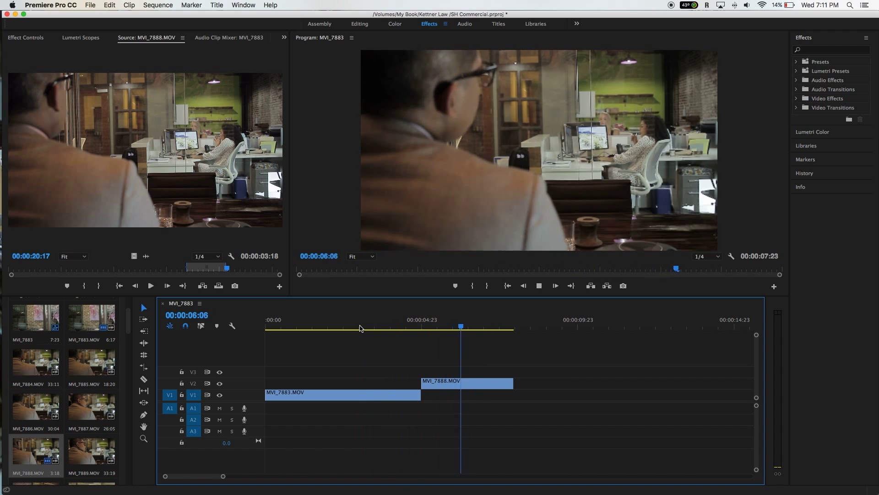
key("space")
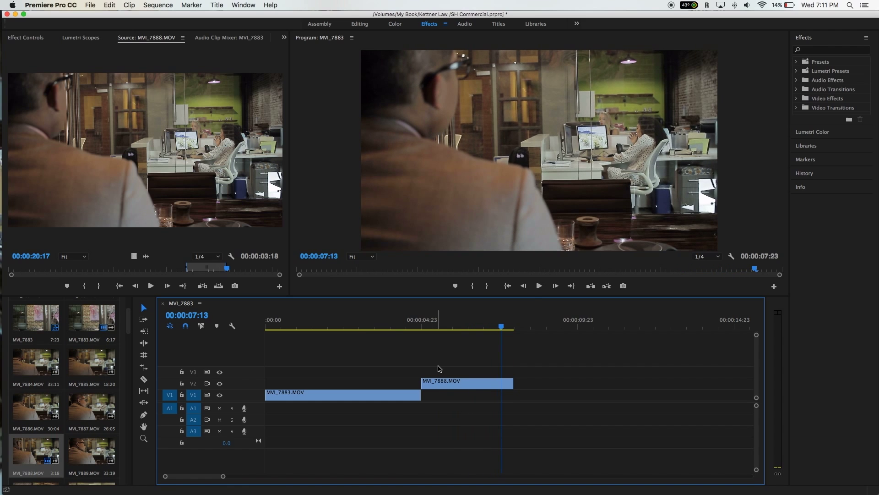
left_click_drag(360, 322, 188, 316)
key("space")
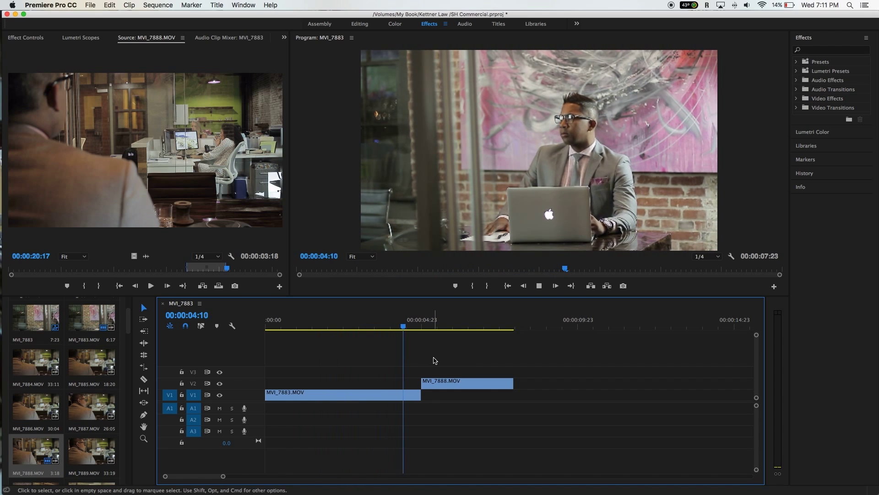
key("space")
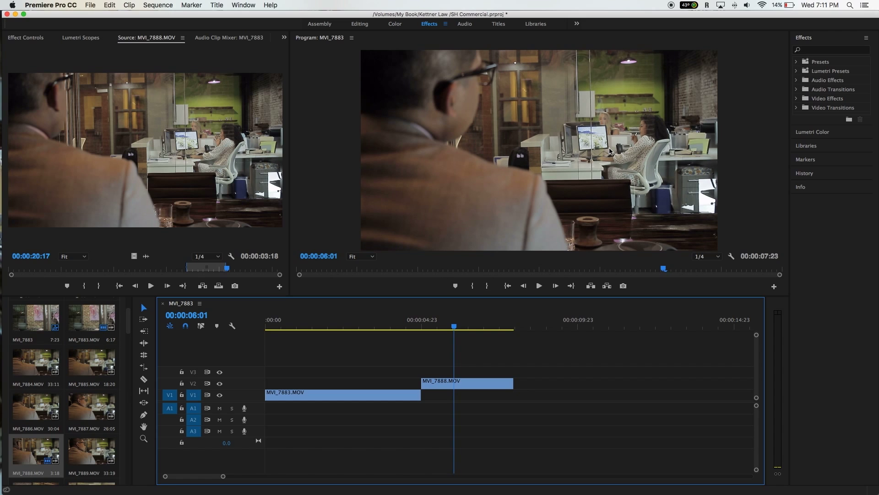
key("space")
key("space")
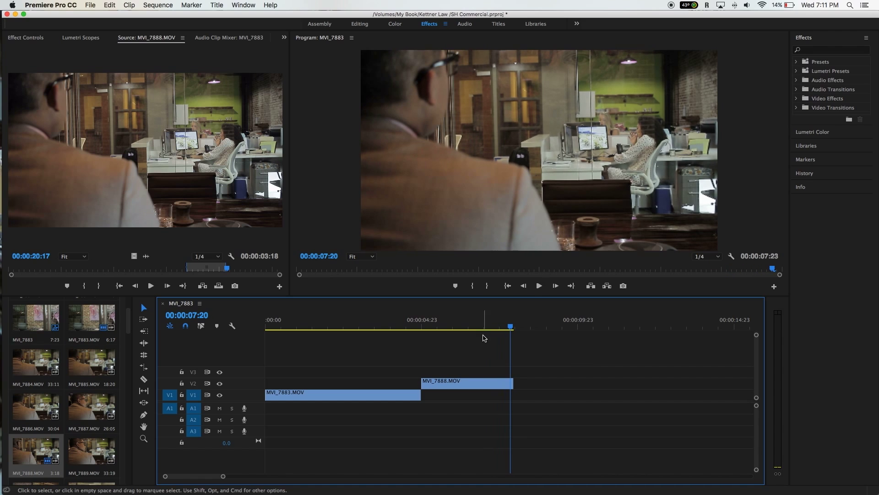
Step: Open MVI_7891.MOV, MVI_7893.MOV and MVI_7894.MOV one after another and scrub through each for a following shot
scroll(48, 367, "down", 5)
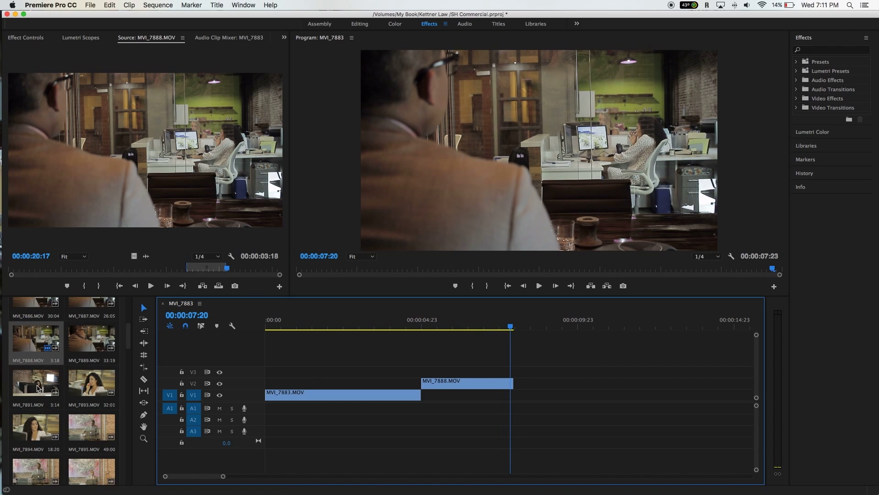
double_click(48, 372)
left_click_drag(24, 270, 273, 270)
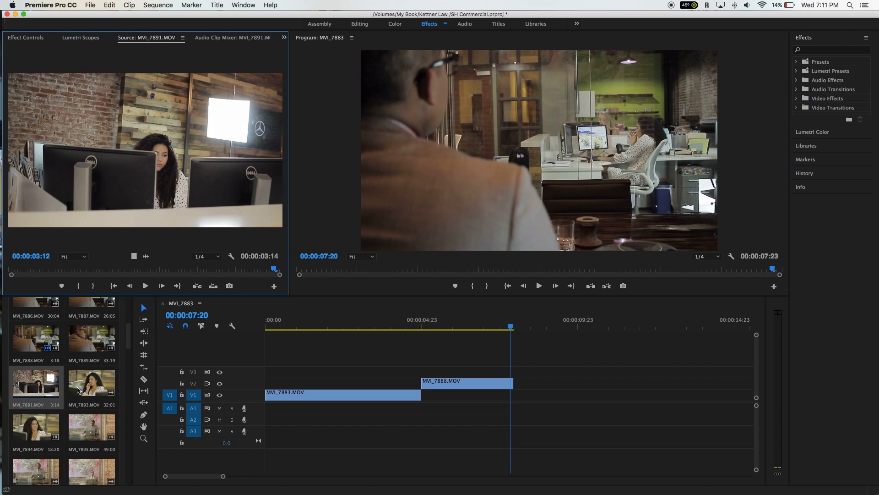
double_click(78, 390)
left_click_drag(25, 276, 271, 267)
double_click(44, 439)
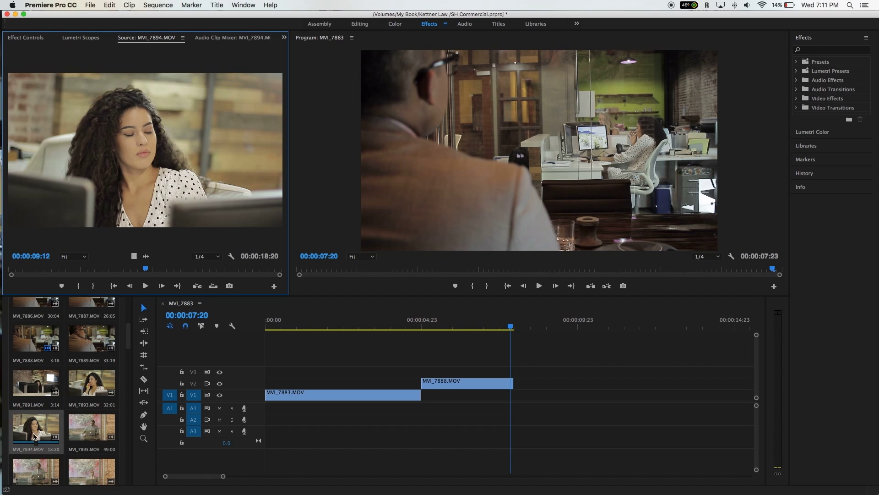
left_click_drag(19, 269, 246, 265)
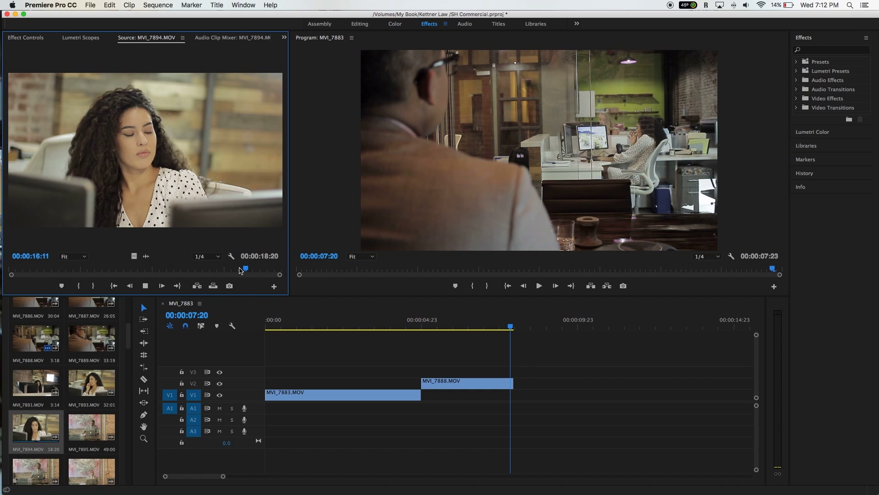
Step: Play MVI_7894.MOV from about 00:00:13:04 to examine the woman's reaction near its end
key("space")
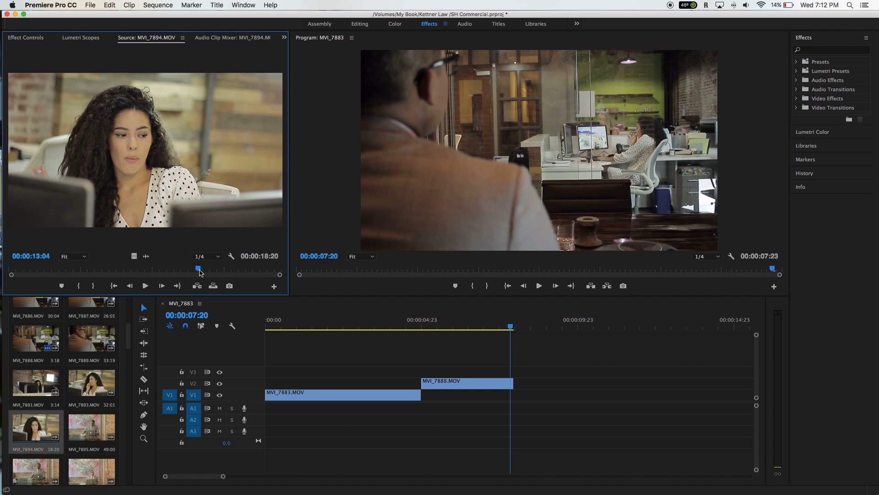
key("space")
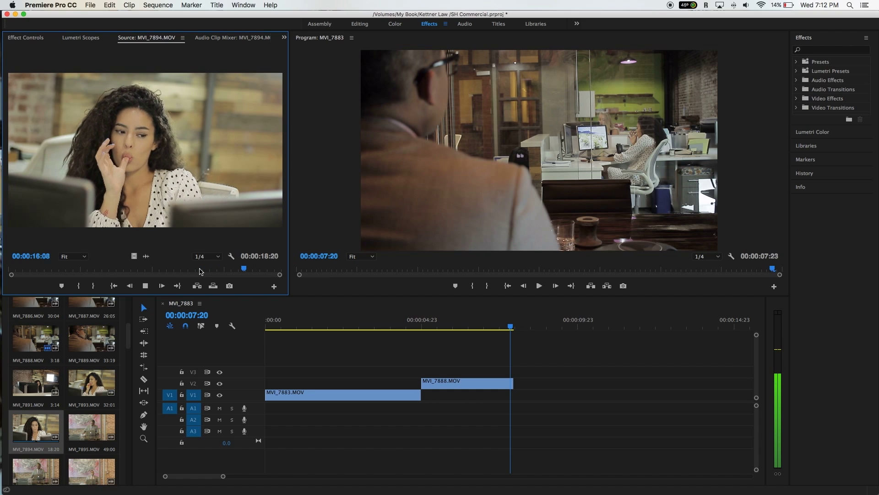
key("space")
key("space")
key("space")
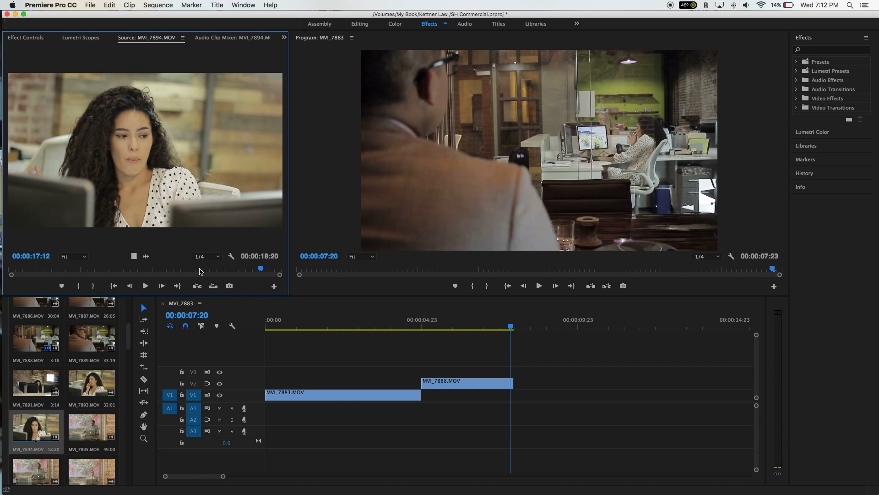
Step: Mark a 00:00:02:23 range of MVI_7894.MOV ending at 00:00:17:13 and place only its video on V3 after MVI_7888.MOV
left_click(190, 272)
key("space")
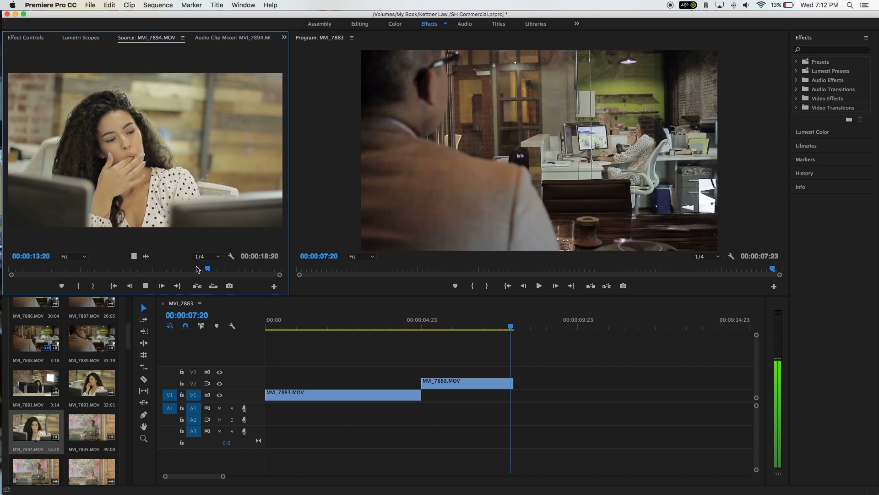
key("i")
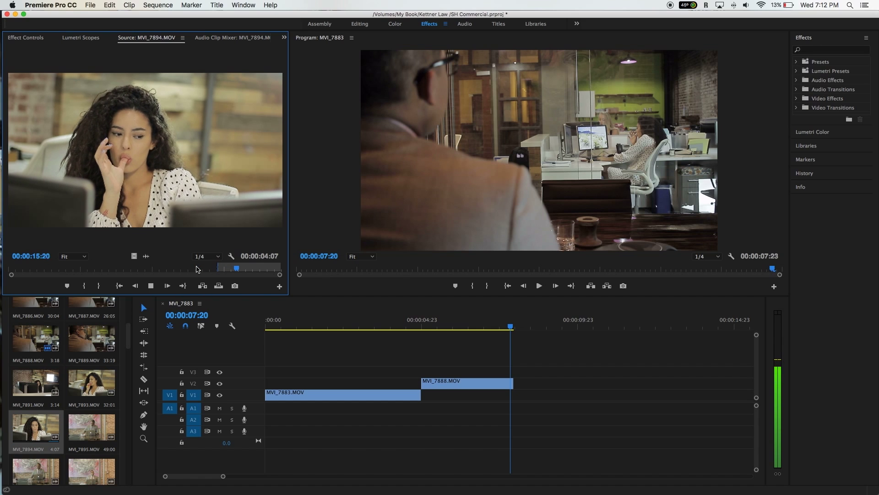
key("space")
key("o")
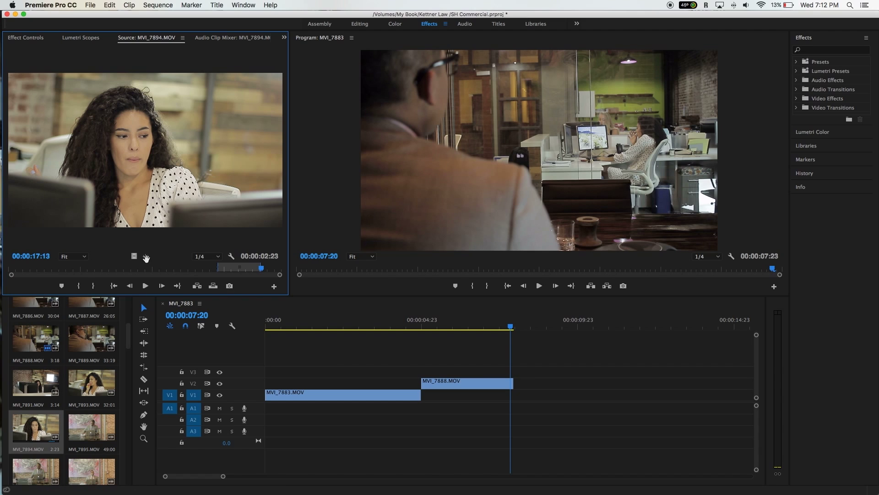
left_click_drag(305, 304, 515, 372)
Step: Play the cut from MVI_7888.MOV into MVI_7894.MOV twice to judge the new shot
left_click(468, 324)
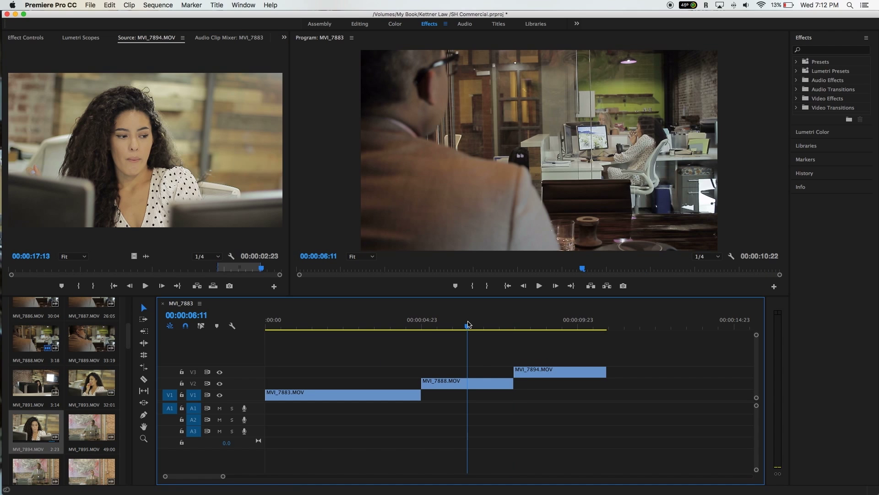
key("space")
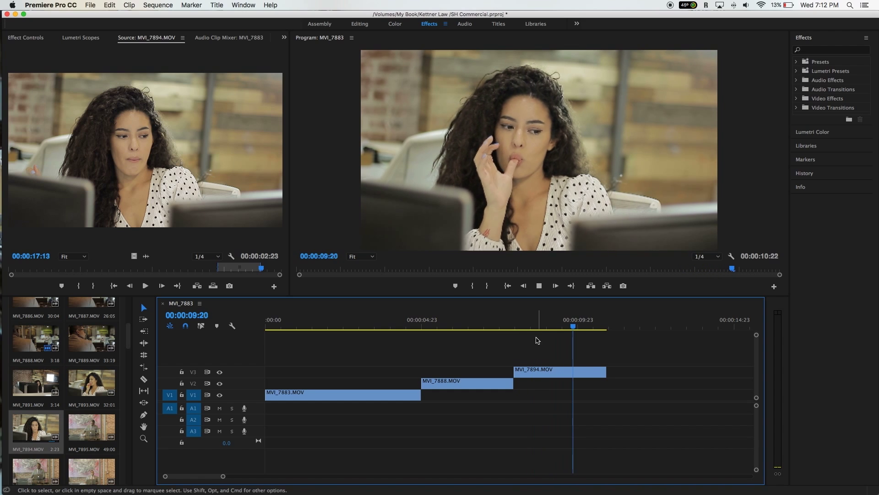
left_click(422, 325)
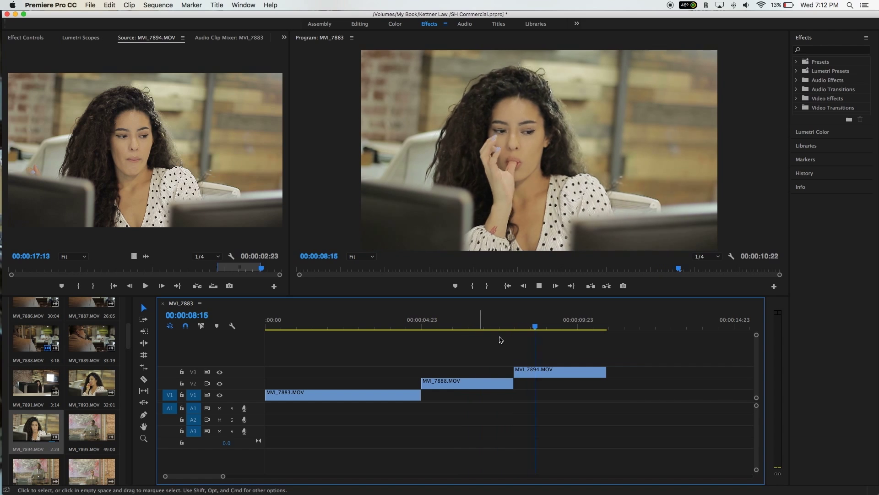
key("space")
Step: Trim the start of MVI_7894.MOV and move it back against MVI_7888.MOV for a 00:00:09:12 sequence, then play the cut
left_click_drag(514, 371, 558, 371)
left_click_drag(582, 375, 537, 377)
left_click(479, 317)
key("space")
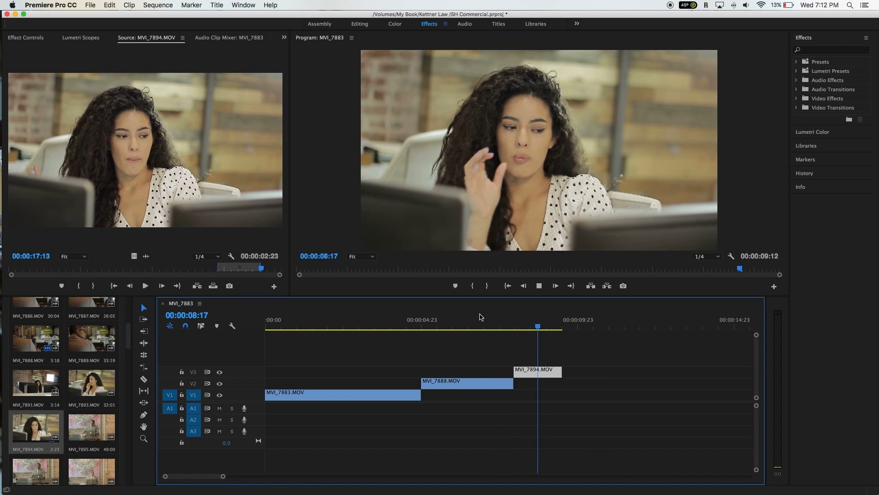
Step: Play the opening of the sequence and remove MVI_7894.MOV from V3
key("space")
key("space")
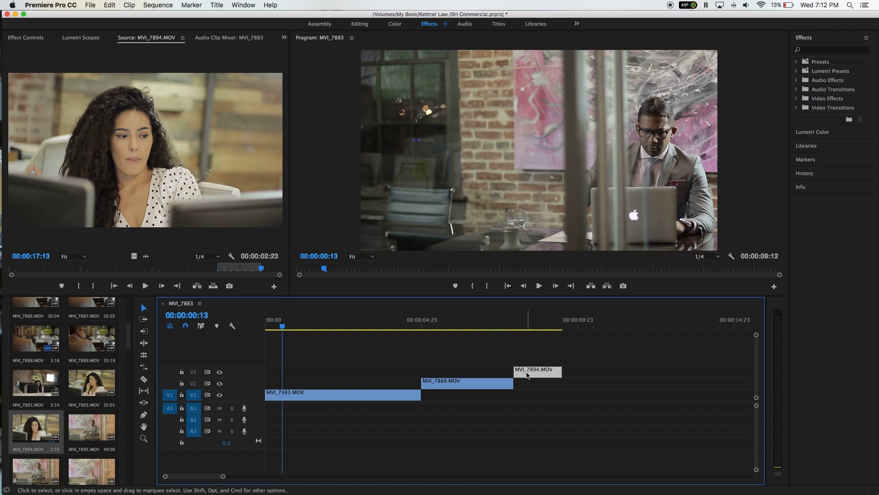
key("Delete")
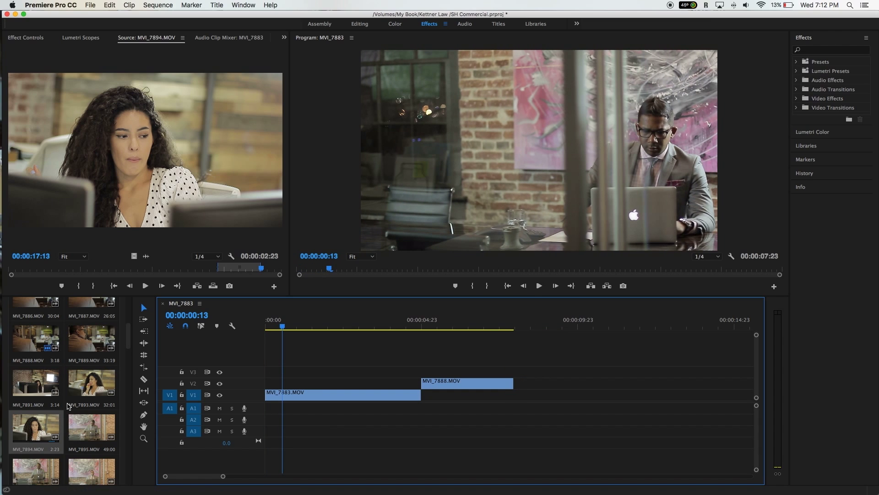
Step: Play an earlier part of MVI_7894.MOV and mark a new in point for a 00:00:10:20 range
scroll(67, 406, "down", 3)
mouse_move(72, 269)
left_mouse_down()
mouse_move(229, 274)
mouse_move(82, 280)
left_mouse_up()
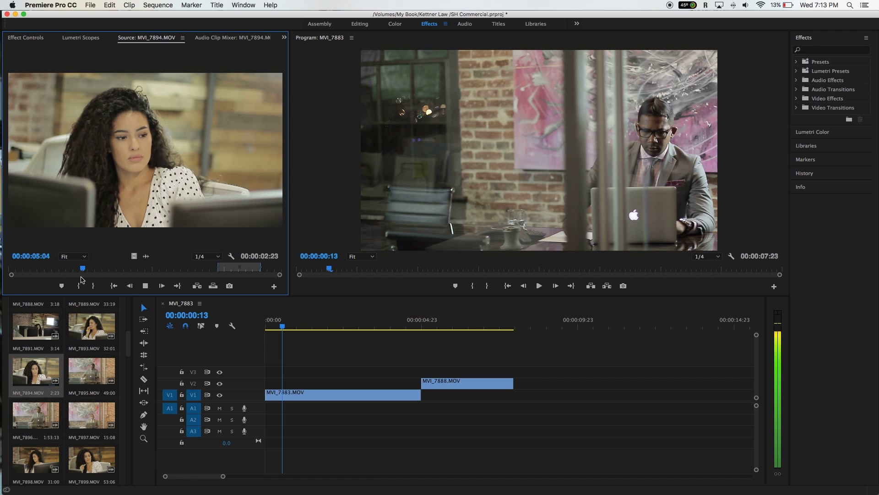
key("i")
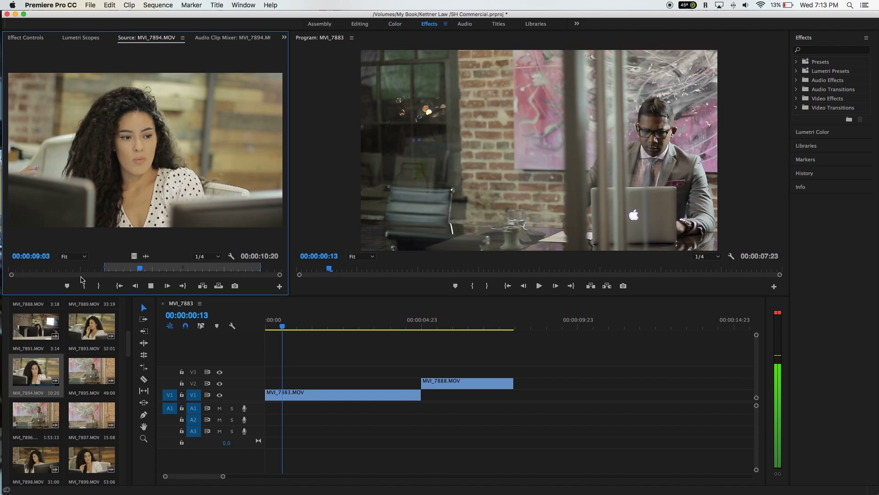
key("space")
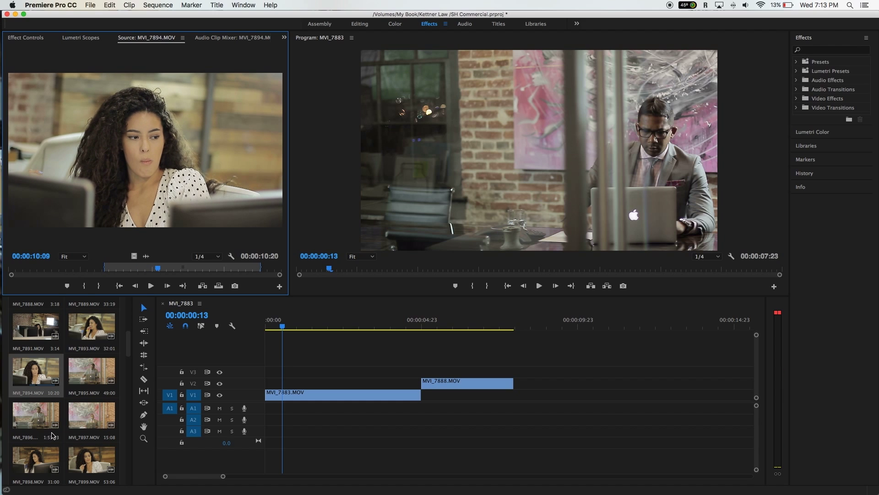
Step: Open MVI_7898.MOV and scrub through it to its end to examine its footage
scroll(27, 415, "down", 2)
double_click(41, 408)
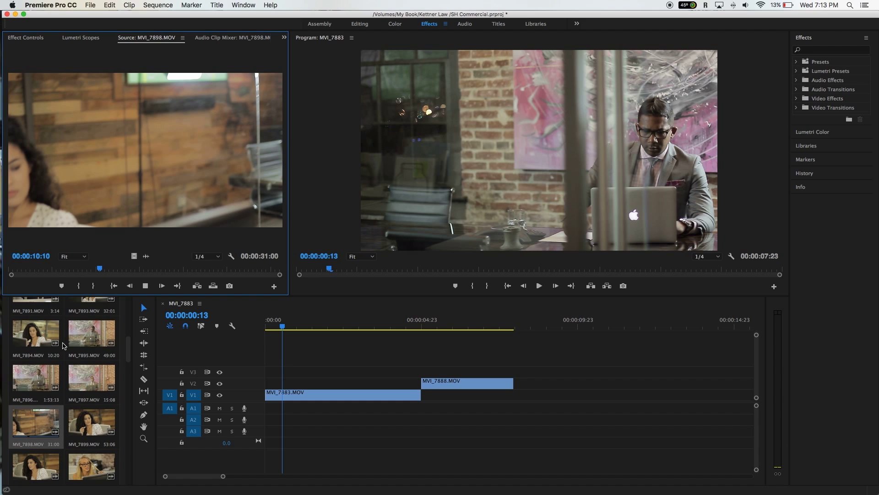
key("space")
left_click_drag(110, 269, 285, 270)
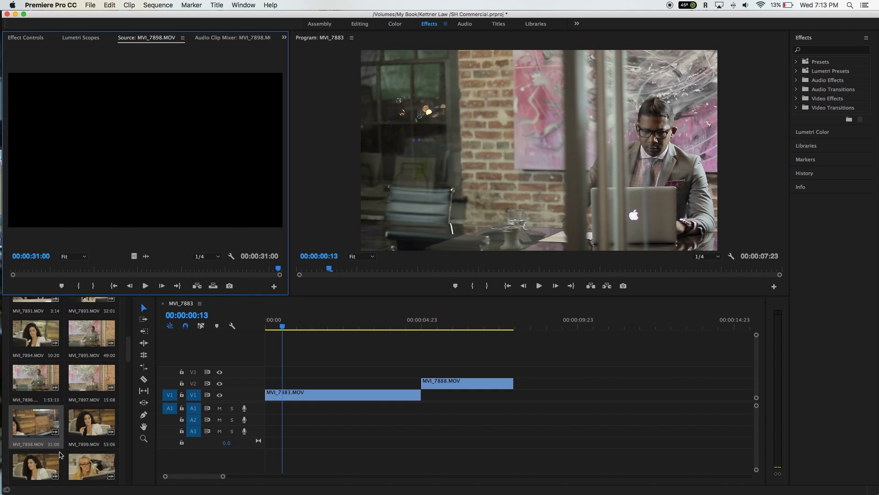
Step: Open MVI_7899.MOV, scrub through its footage and play the part leading up to 00:00:46:18
double_click(79, 424)
left_click_drag(32, 275, 250, 274)
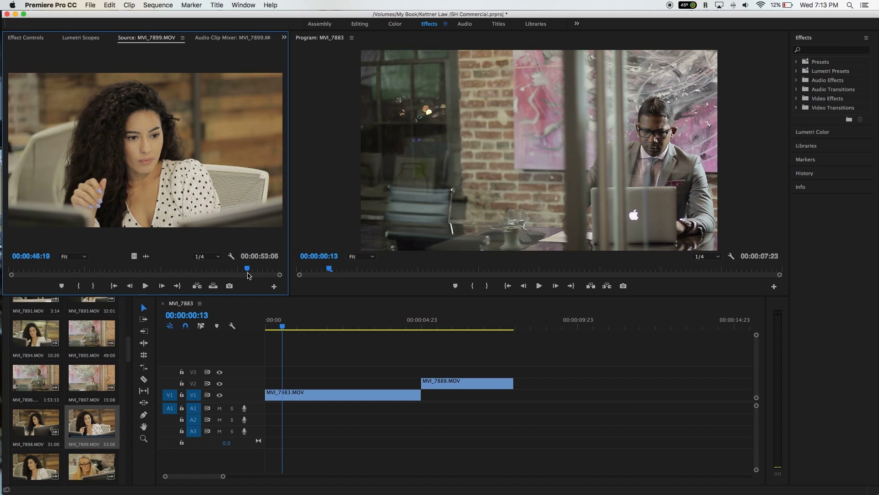
scroll(52, 403, "down", 3)
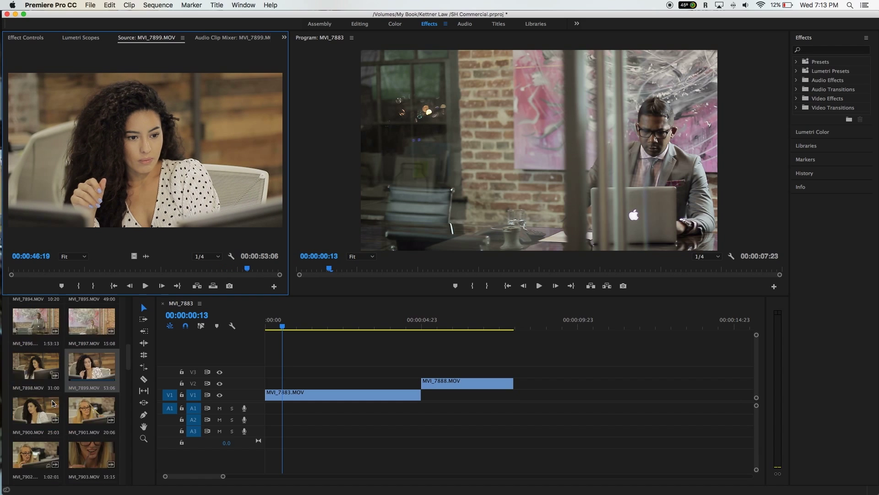
left_click(201, 269)
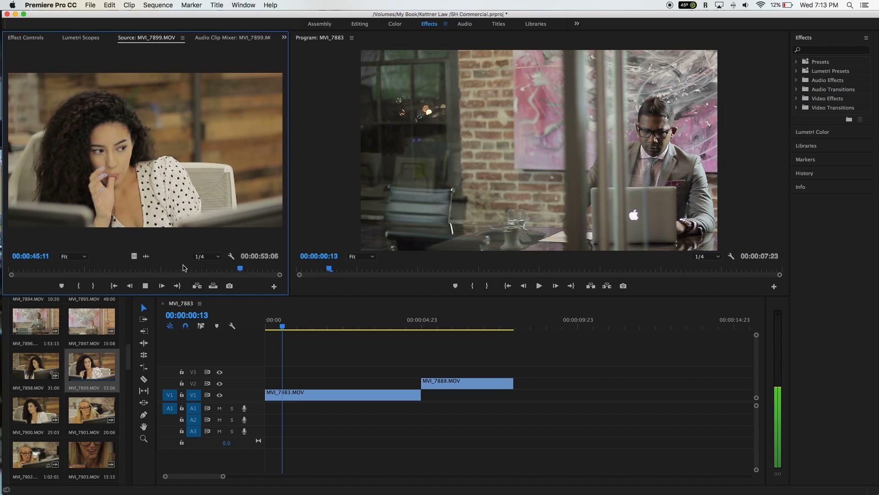
key("space")
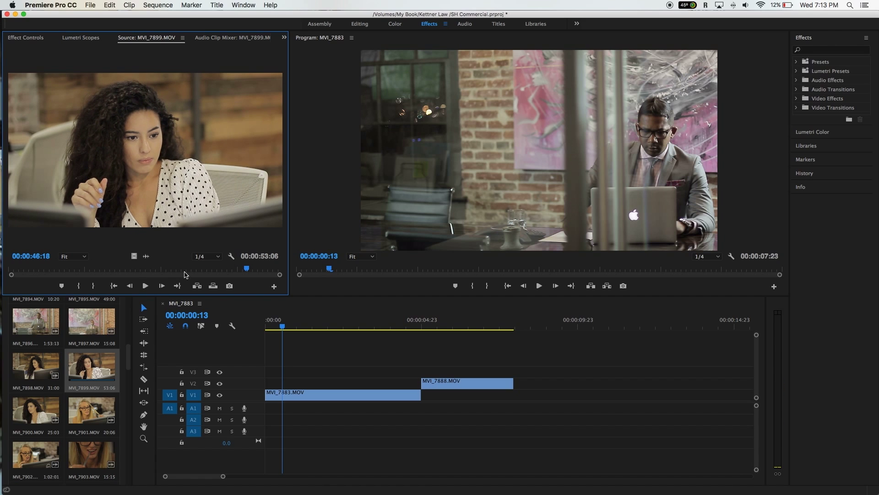
Step: Open MVI_7900.MOV and scrub through it to 00:00:23:22 to examine the woman's reactions
double_click(42, 409)
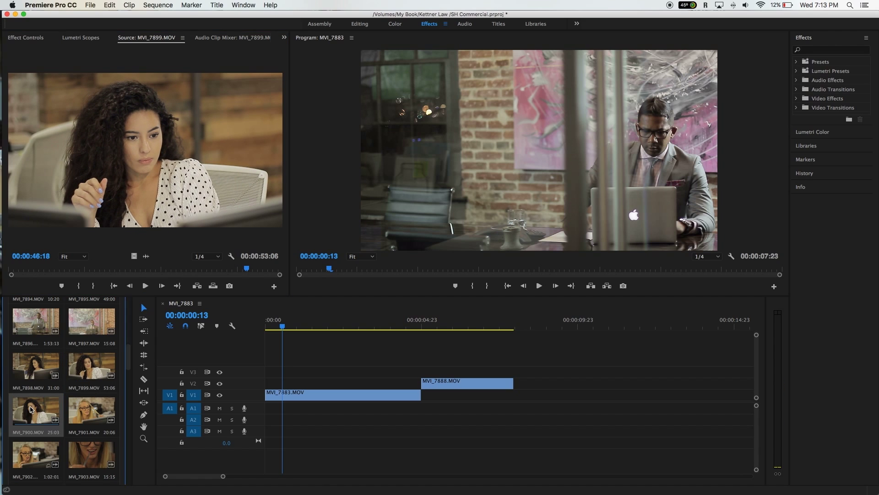
key("space")
left_click_drag(42, 270, 269, 260)
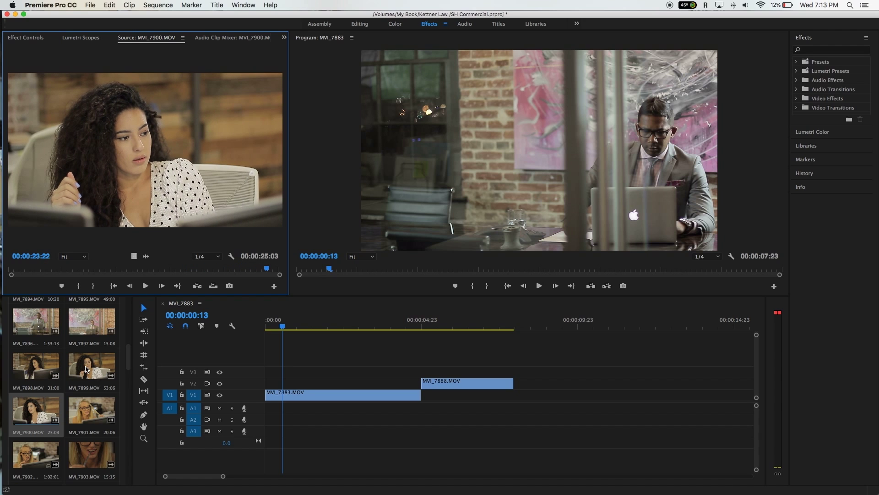
Step: Reopen MVI_7899.MOV and mark in and out points around the woman's reaction for a 00:00:12:05 range ending at 00:00:47:06
double_click(85, 366)
left_click_drag(116, 267, 178, 269)
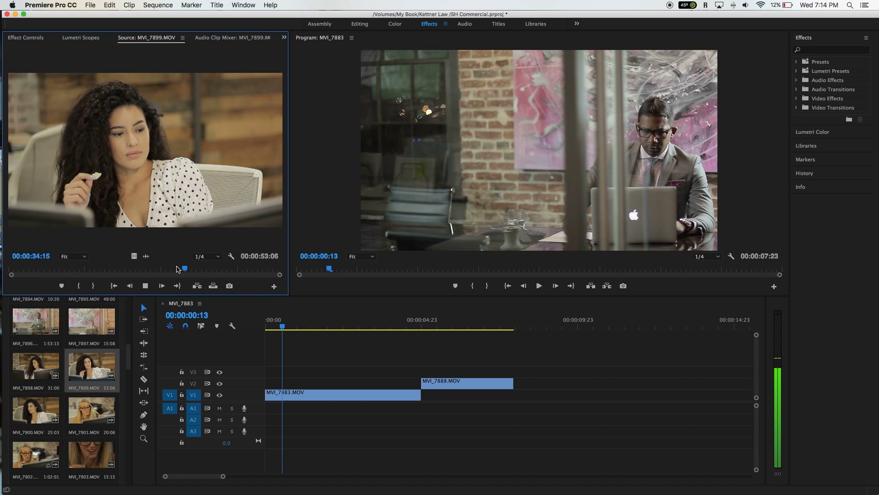
key("i")
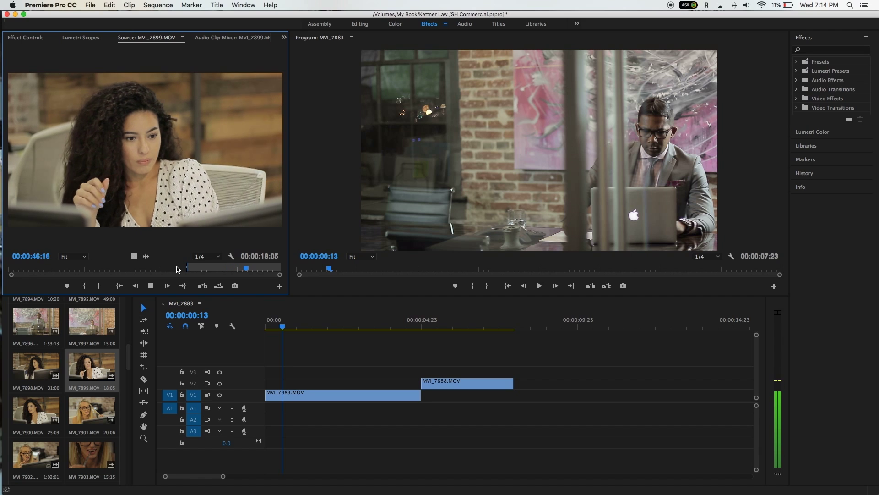
key("o")
key("space")
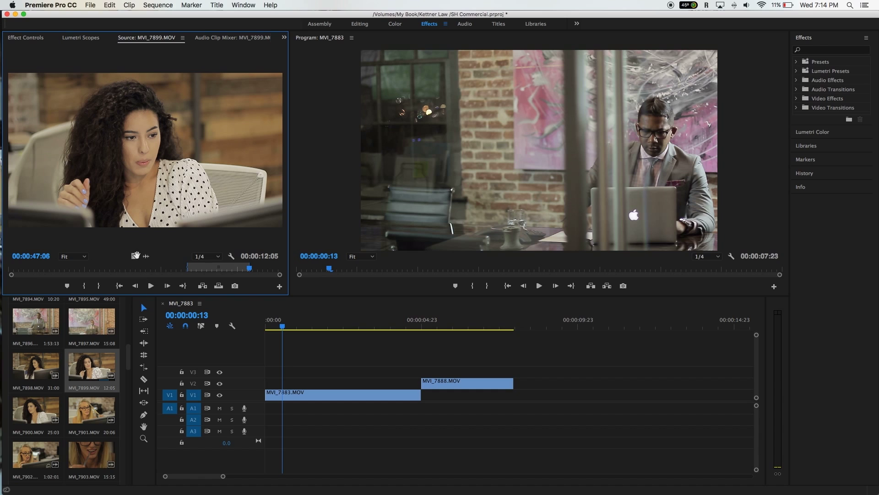
Step: Place the marked MVI_7899.MOV range as video only on V3, directly after MVI_7888.MOV, and return to the sequence start
left_click_drag(150, 264, 499, 379)
left_click_drag(223, 477, 333, 480)
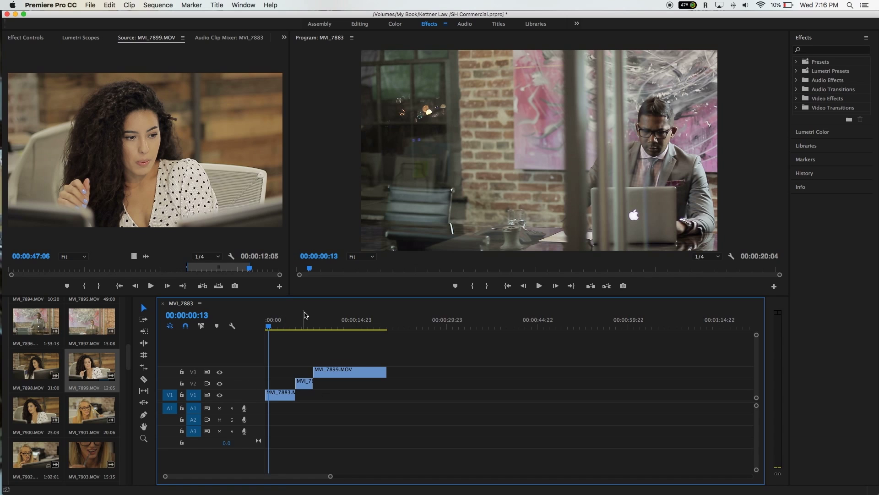
key("Home")
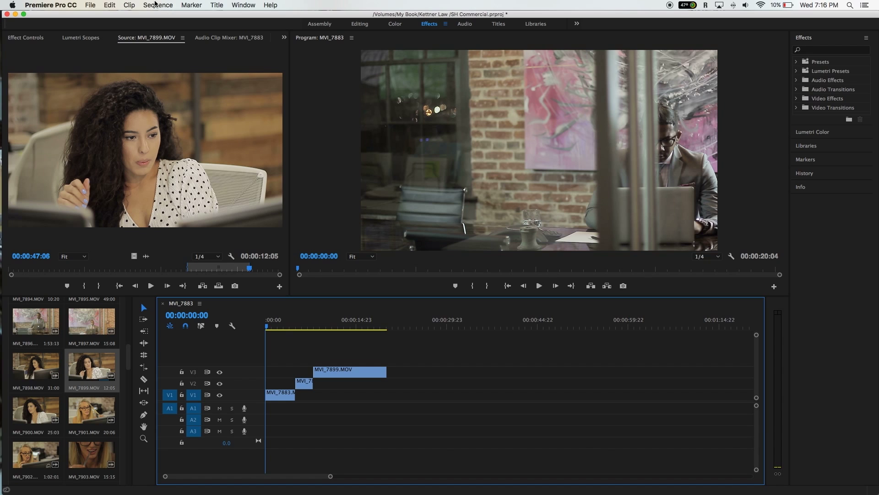
Step: Set the sequence's editing mode to Custom, with a 23.976 frames/second timebase and Square Pixels (1.0)
left_click(156, 4)
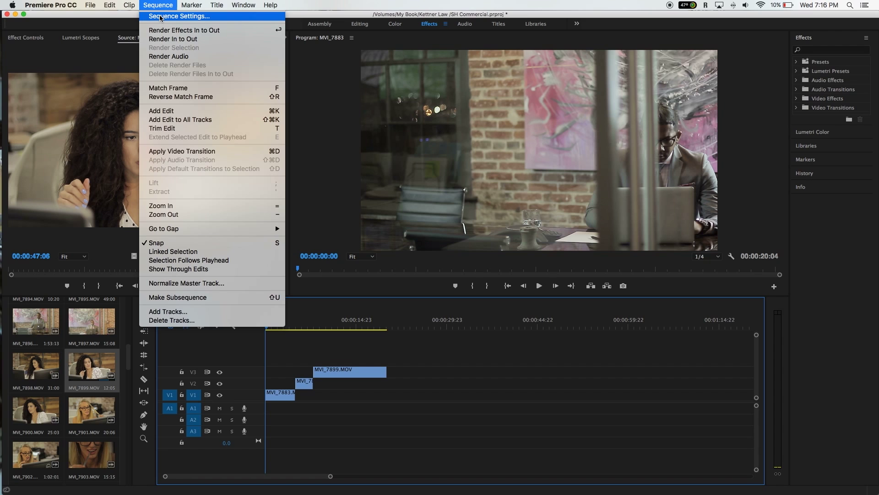
left_click(161, 17)
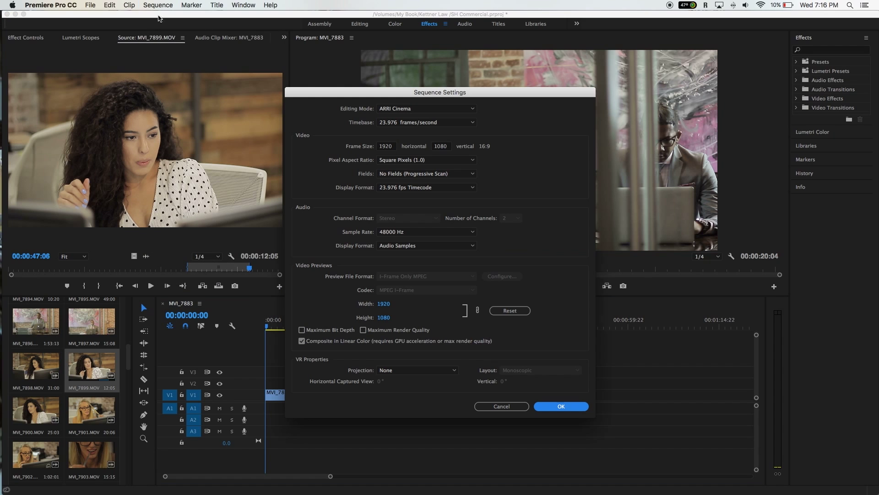
left_click(413, 109)
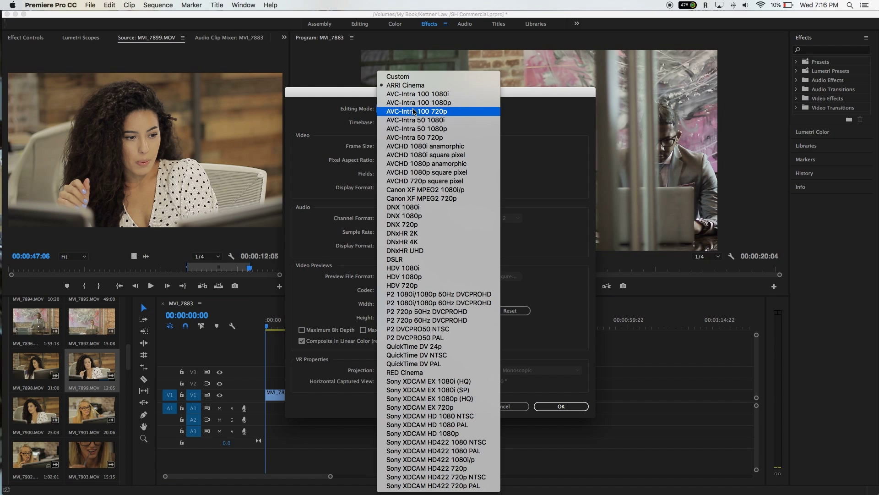
left_click(433, 76)
left_click(417, 122)
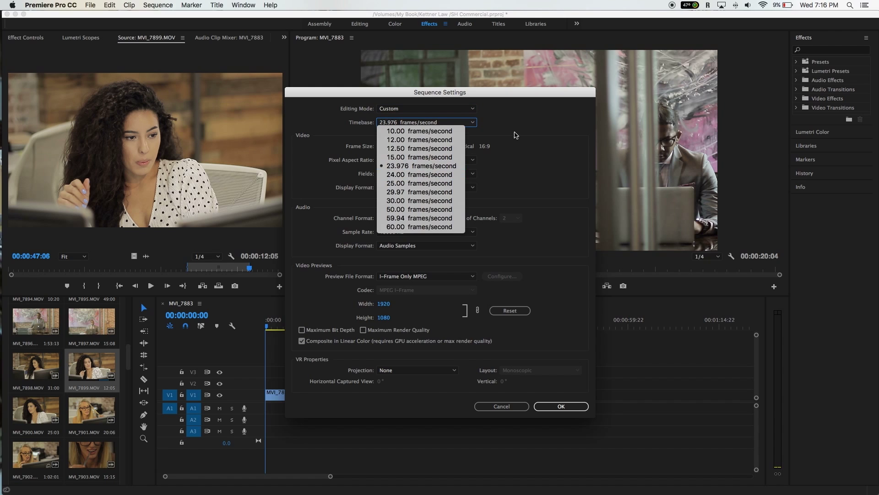
left_click(418, 166)
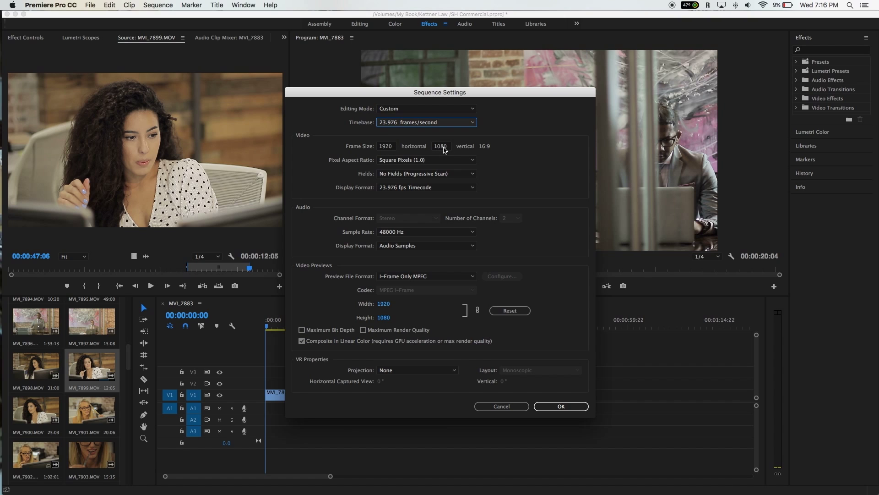
left_click(427, 160)
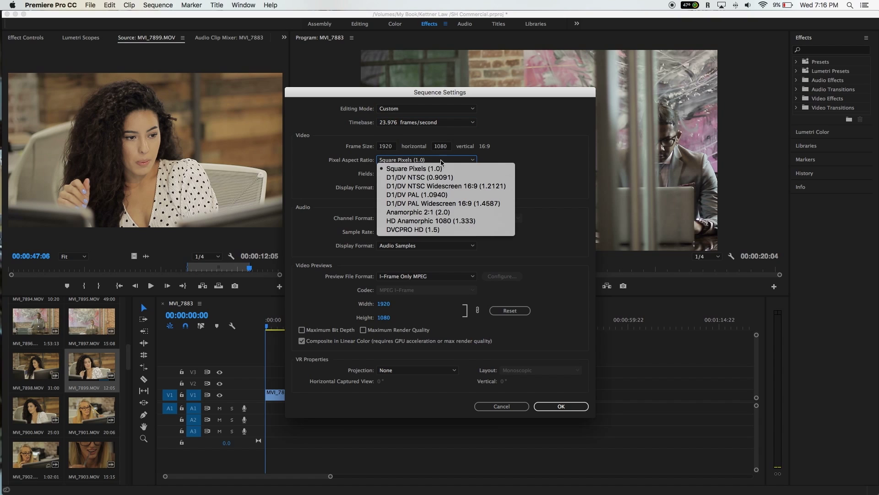
left_click(427, 168)
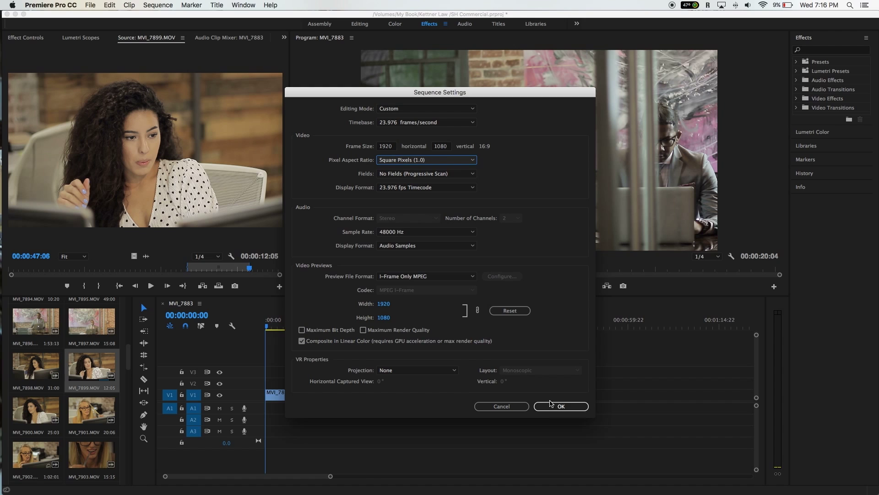
left_click(549, 403)
Step: Scrub the sequence to 00:00:09:22, then play the cut from the start and replay the transition into MVI_7899.MOV
left_click(538, 270)
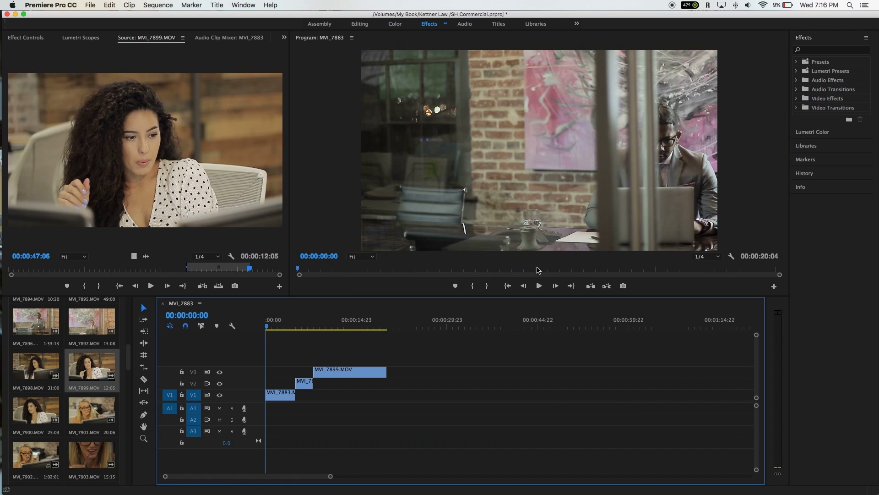
left_click_drag(266, 330, 325, 328)
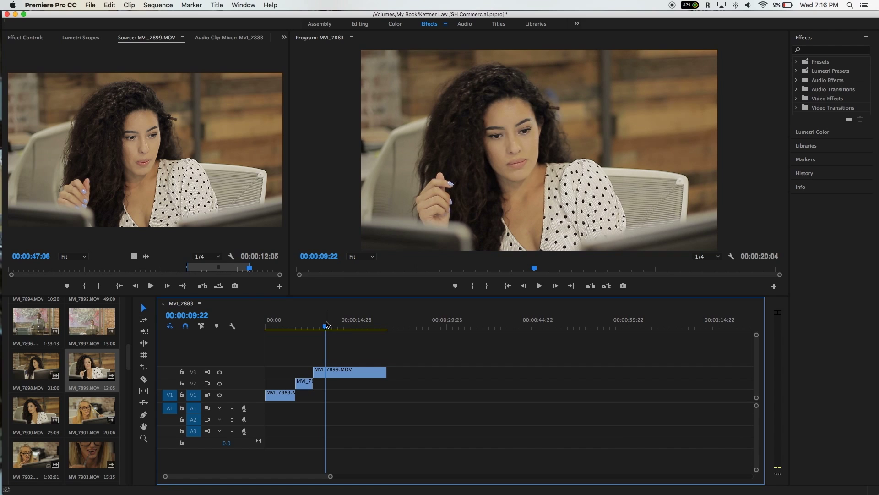
left_click_drag(325, 327, 232, 329)
key("space")
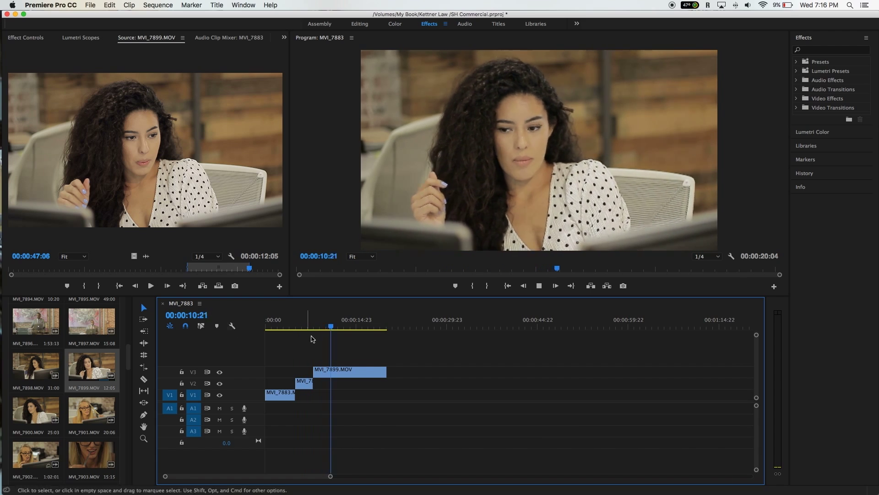
left_click(297, 323)
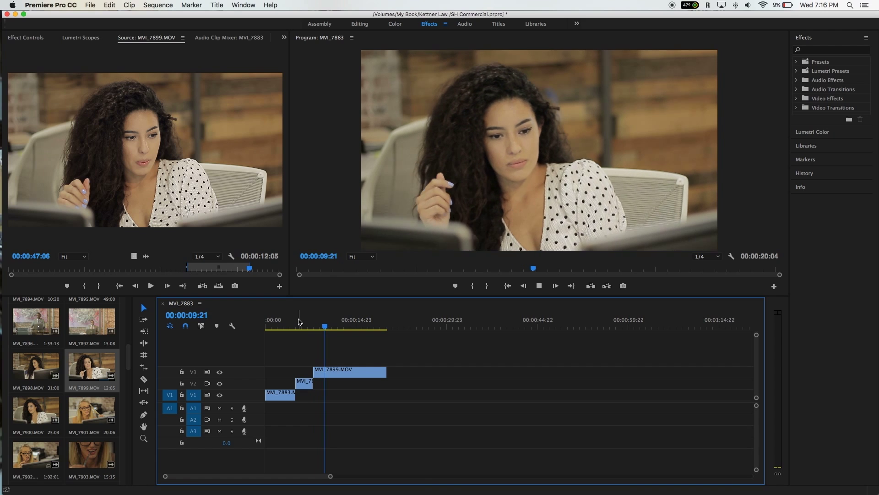
left_click_drag(317, 327, 228, 327)
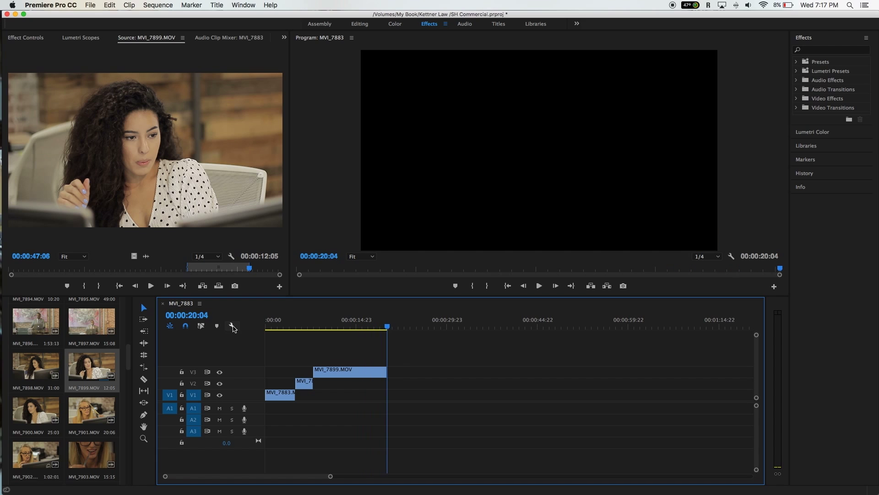
Step: Play the sequence again from its beginning, replay from MVI_7883.MOV and scrub ahead to 00:00:15:10
key("Home")
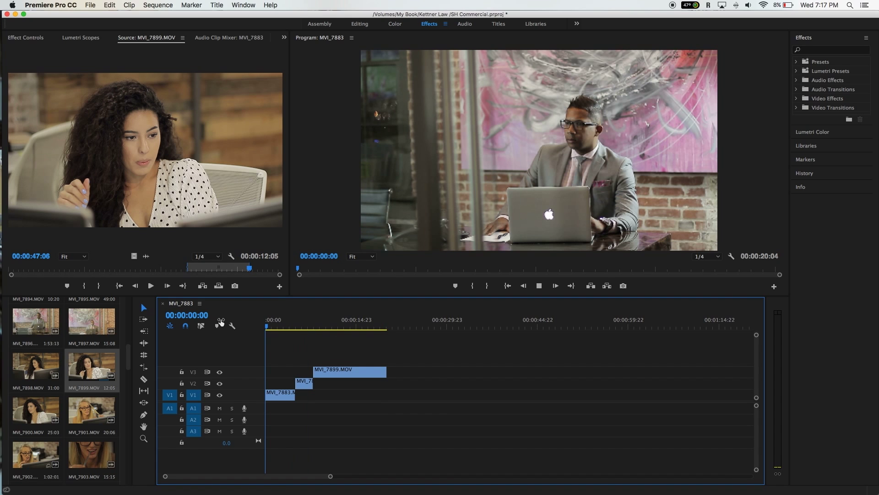
key("space")
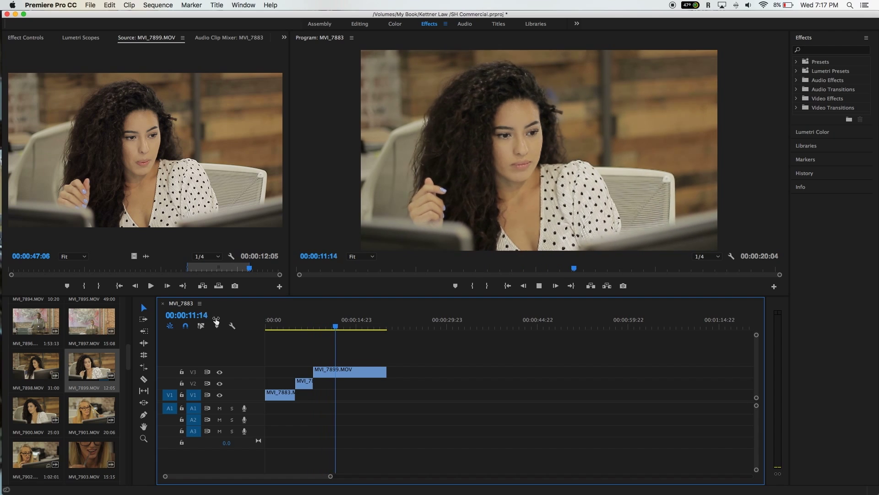
left_click(286, 326)
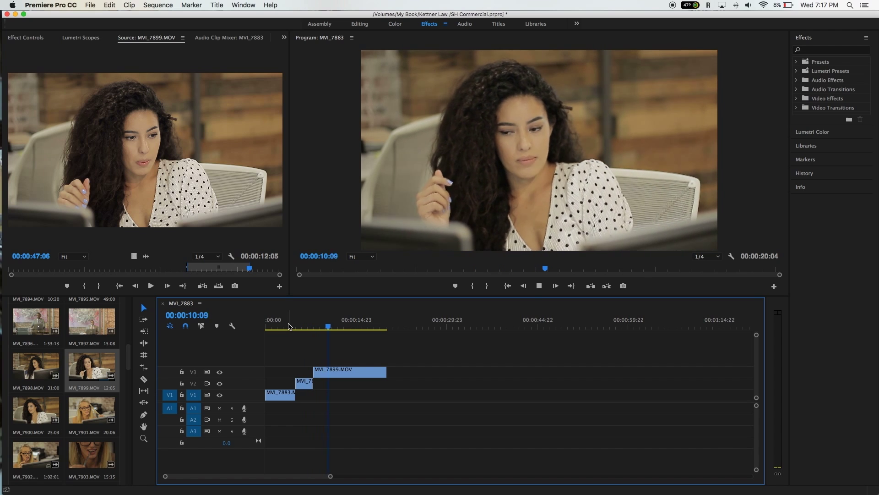
left_click_drag(289, 326, 359, 327)
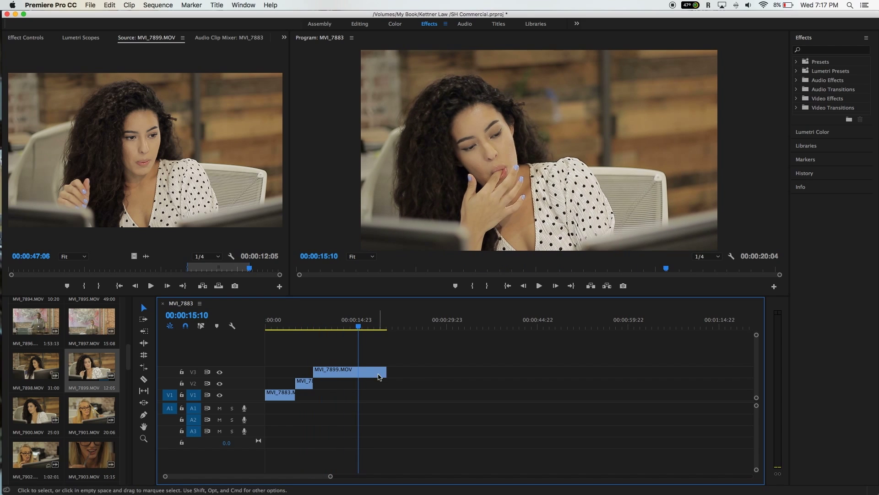
Step: Find the wide desk shot MVI_7891.MOV in the bin, open it and scrub it to 00:00:00:14
left_click(362, 373)
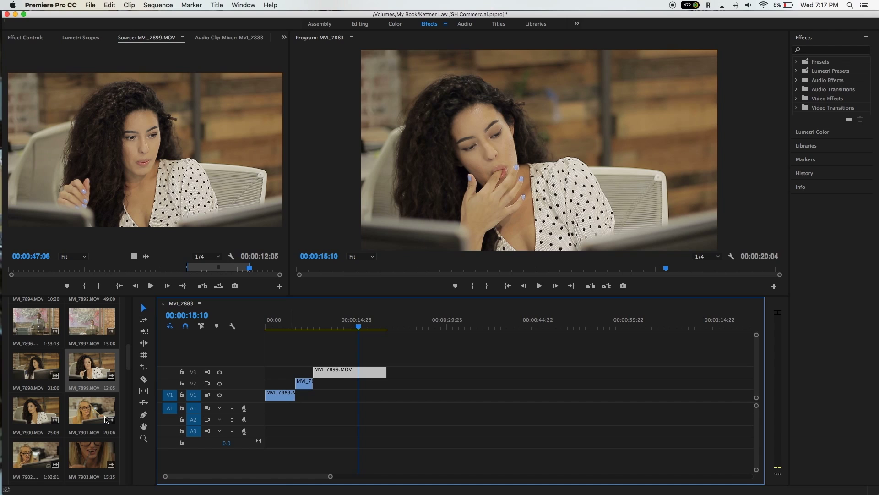
scroll(51, 392, "up", 3)
scroll(46, 390, "up", 4)
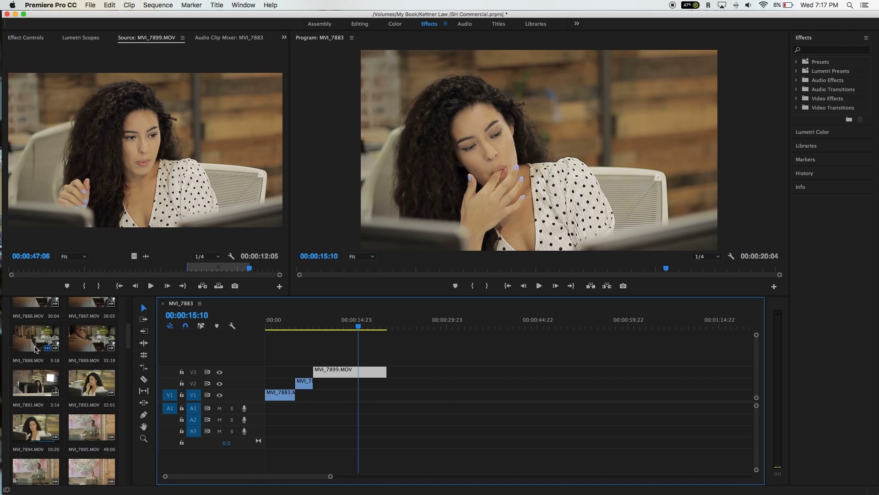
double_click(34, 412)
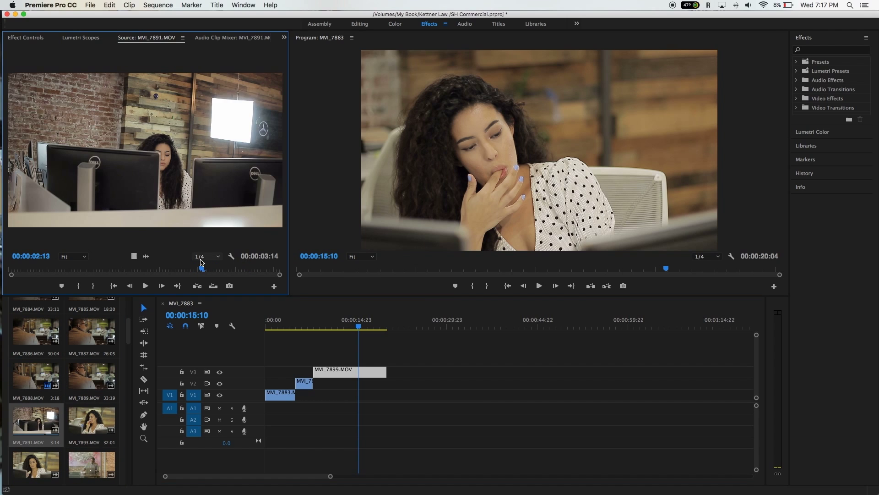
left_click_drag(201, 270, 53, 271)
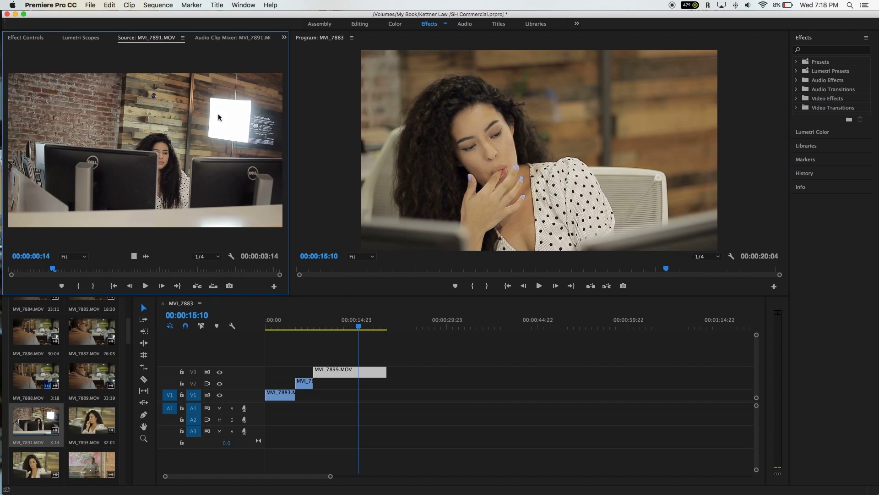
Step: Browse the later clips in the bin down to MVI_7919.MOV and move the sequence playhead to 00:00:13:22
scroll(41, 427, "down", 4)
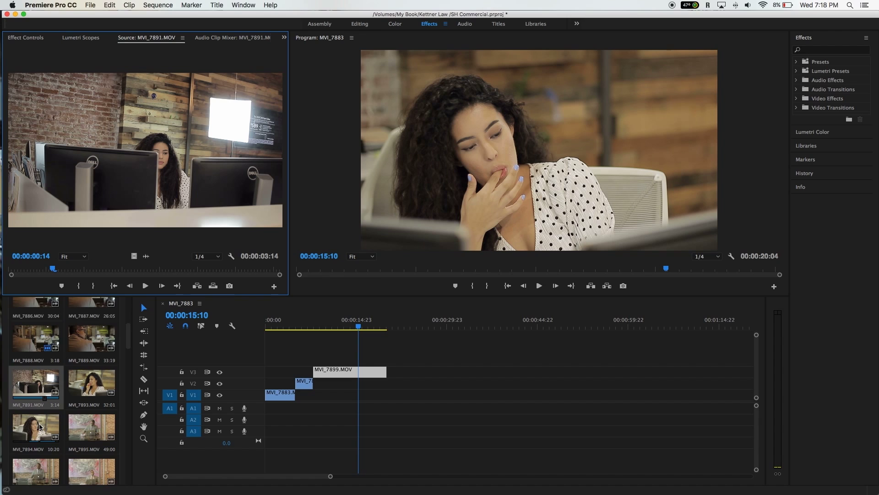
scroll(39, 425, "down", 8)
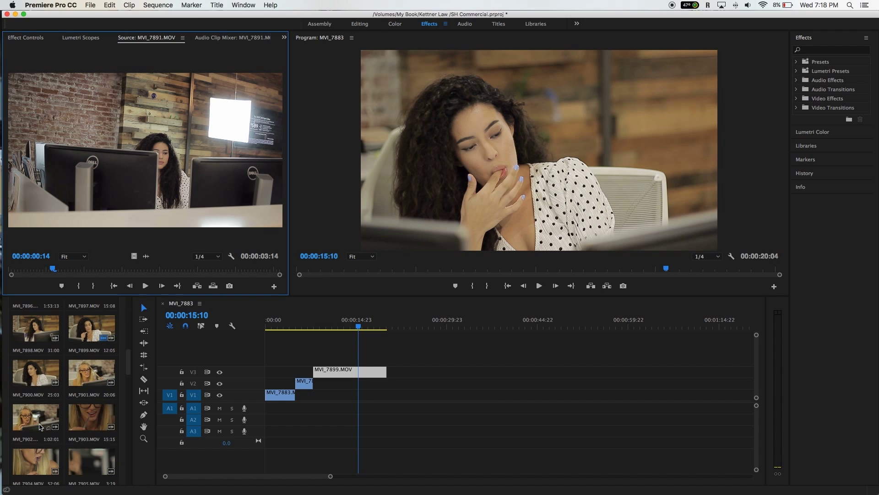
scroll(40, 427, "down", 6)
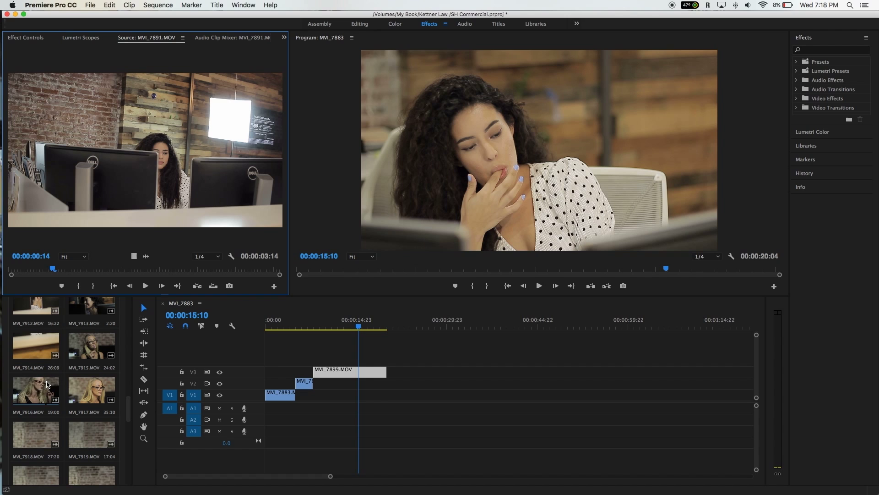
left_click(350, 326)
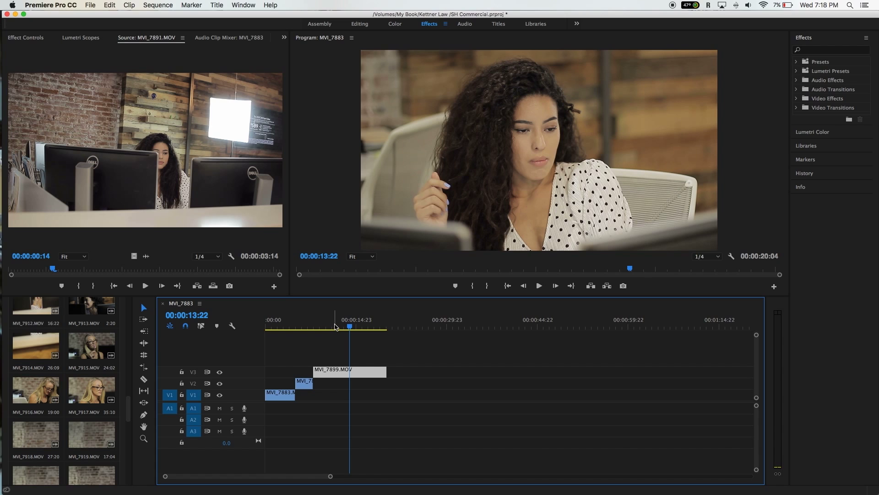
Step: Look through the Video Effects library, including the Magic Bullet effects such as Film and Colorista III, and collapse it again
mouse_move(336, 327)
left_mouse_down()
mouse_move(250, 330)
mouse_move(349, 328)
left_mouse_up()
left_click(797, 99)
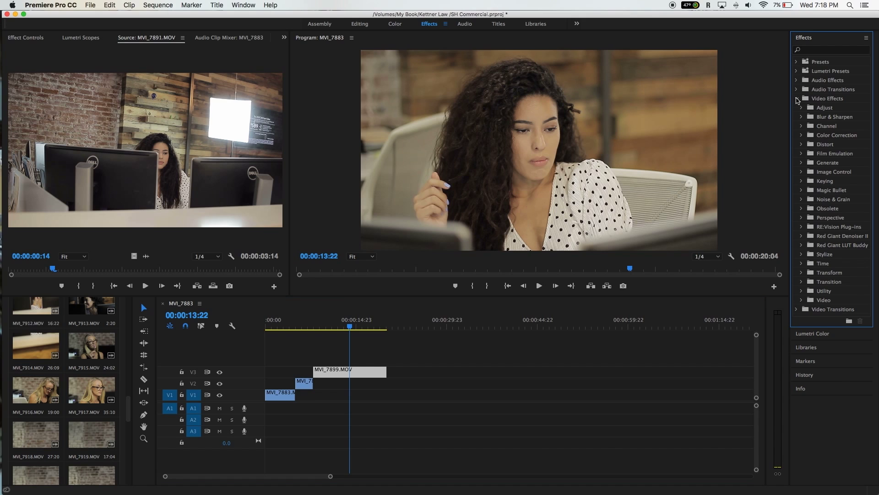
left_click(802, 190)
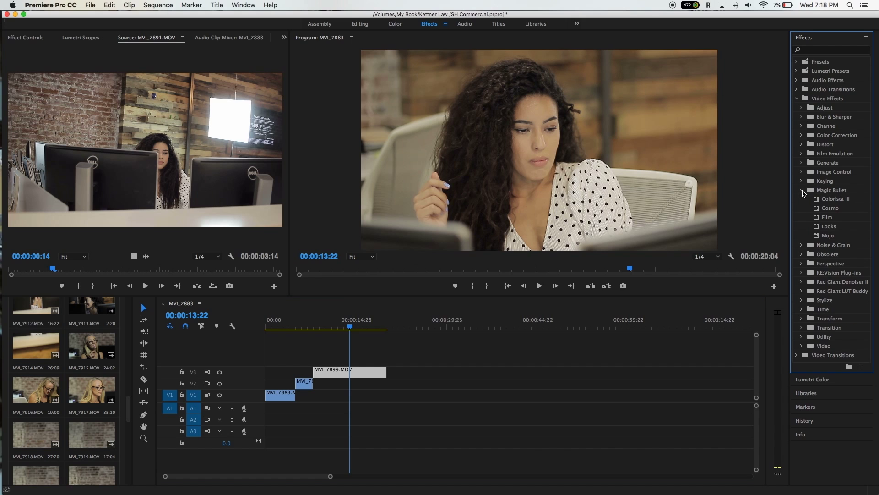
left_click(820, 201)
left_click(817, 215)
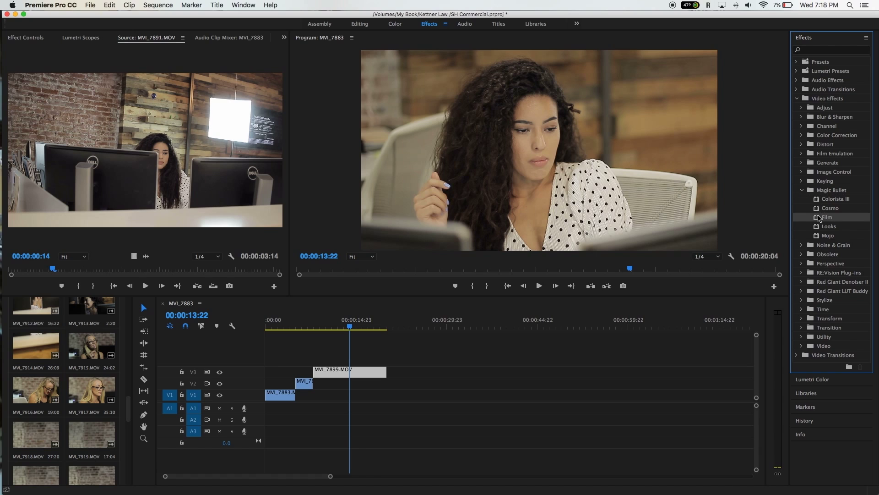
left_click(817, 199)
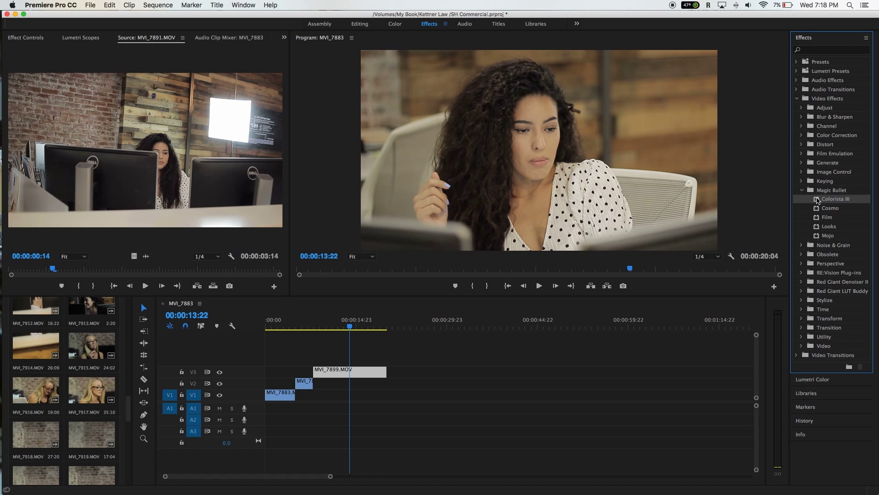
mouse_move(818, 200)
left_mouse_down()
mouse_move(699, 239)
mouse_move(817, 201)
left_mouse_up()
left_click(803, 190)
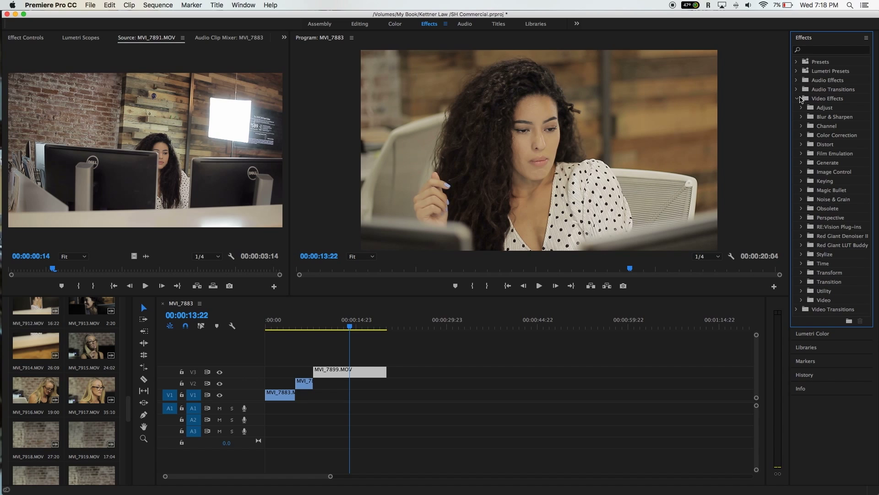
left_click(798, 98)
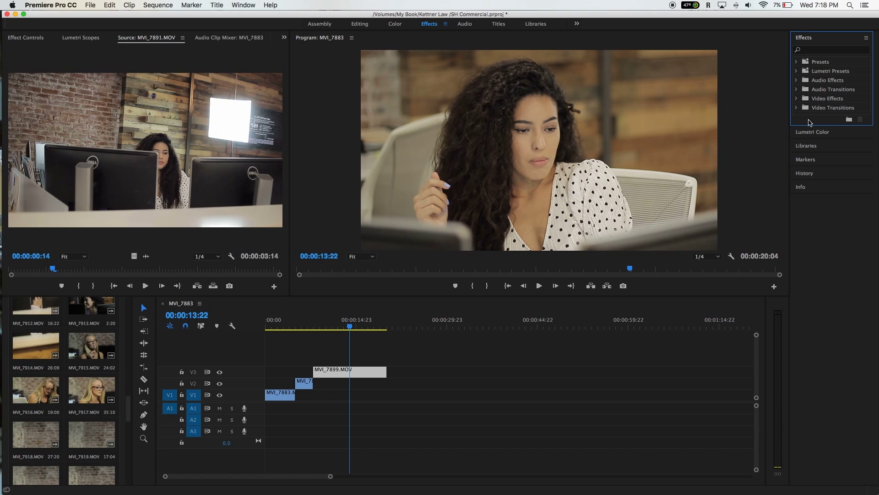
left_click(798, 99)
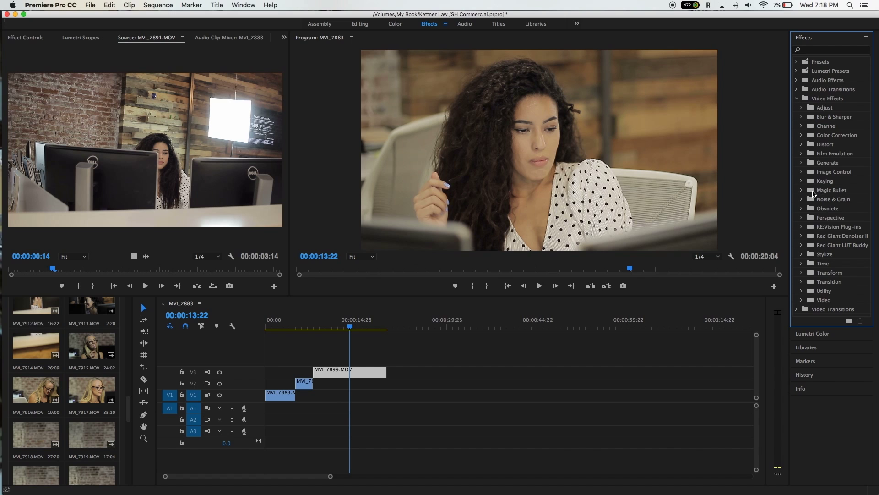
left_click(798, 98)
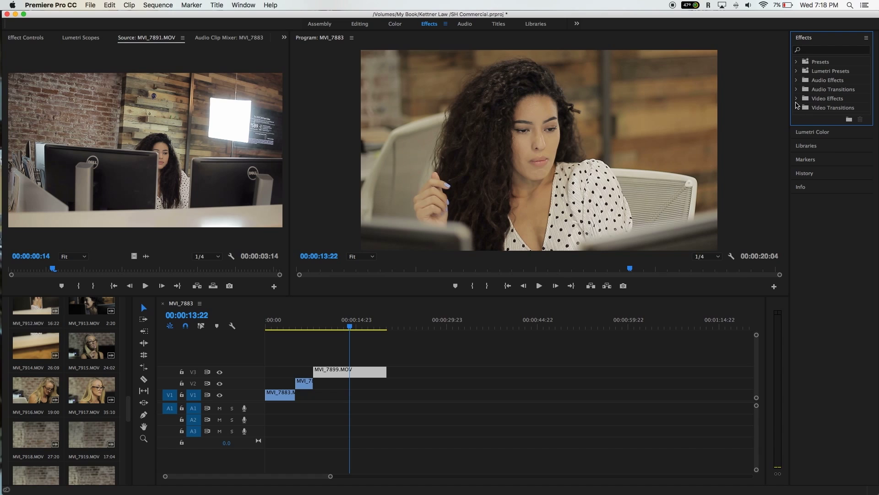
Step: Open Lumetri Color for MVI_7899.MOV in a wider panel and set the temperature to -25.4 and the tint to 7.0
left_click(825, 133)
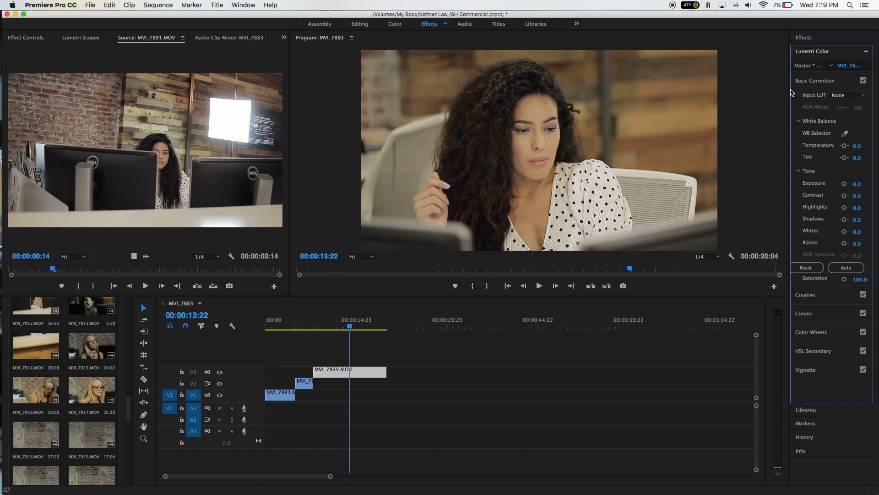
left_click_drag(792, 92, 717, 101)
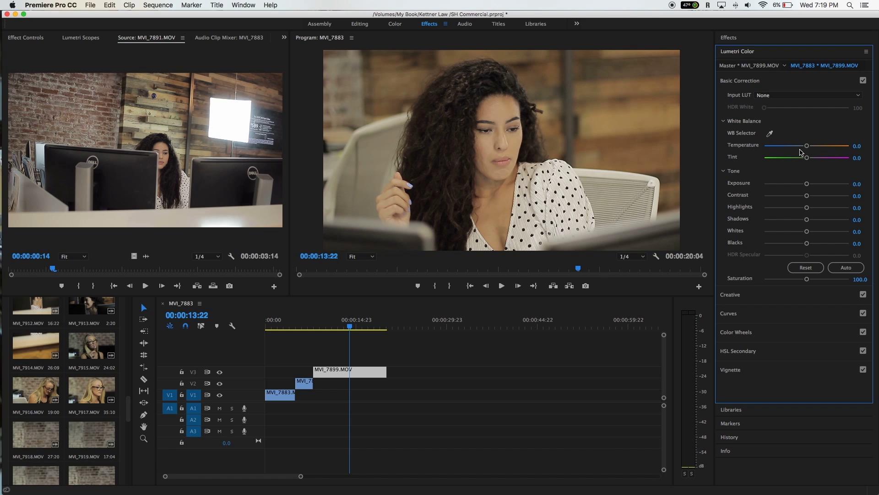
left_click_drag(807, 147, 801, 149)
mouse_move(806, 157)
left_mouse_down()
mouse_move(791, 149)
mouse_move(799, 149)
left_mouse_up()
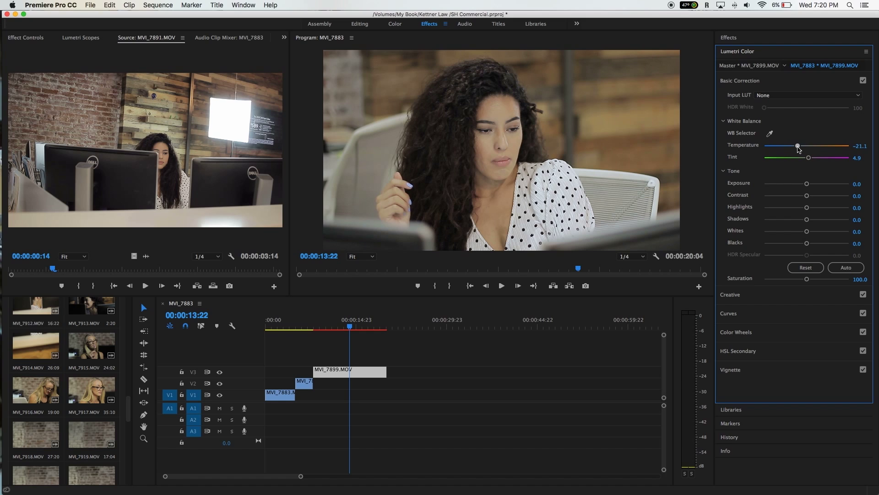
left_click_drag(799, 149, 796, 149)
left_click_drag(808, 160, 811, 159)
Step: Raise the exposure of MVI_7899.MOV to 0.8
left_click_drag(808, 185, 810, 185)
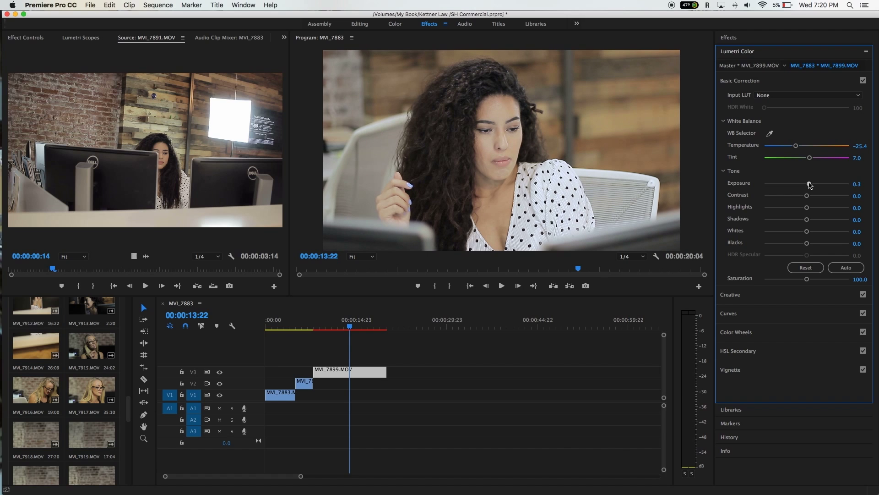
left_click_drag(811, 185, 811, 185)
left_click_drag(810, 184, 815, 185)
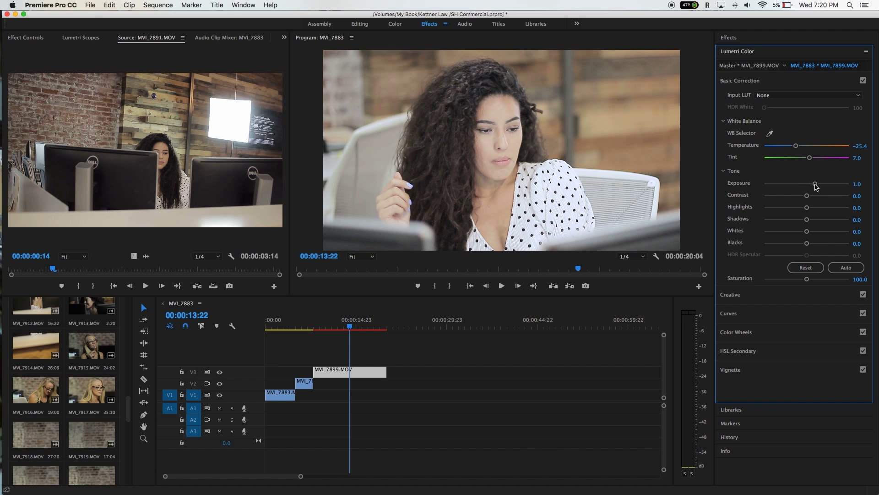
left_click_drag(815, 184, 814, 184)
Step: Set the clip's contrast to 38.4, highlights to -35.1, shadows to -15.7, whites to 16.8 and blacks to -16.8
mouse_move(808, 197)
left_mouse_down()
mouse_move(839, 198)
mouse_move(798, 208)
left_mouse_up()
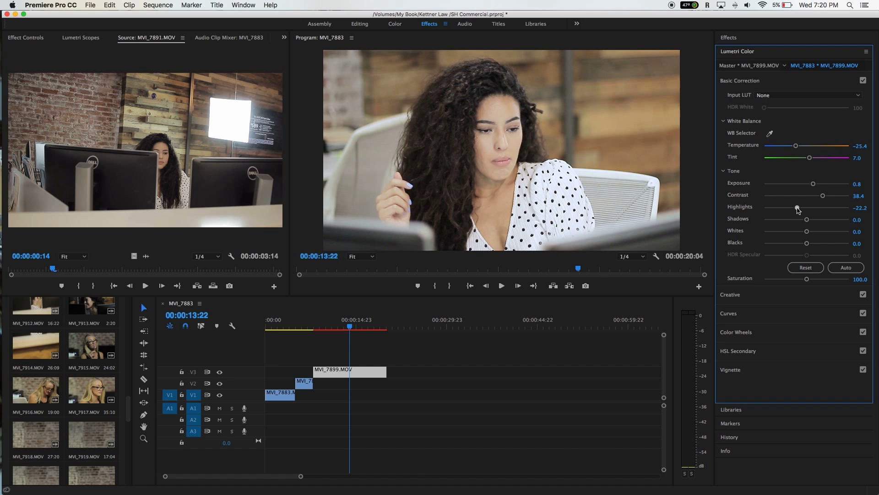
left_click_drag(797, 210, 794, 209)
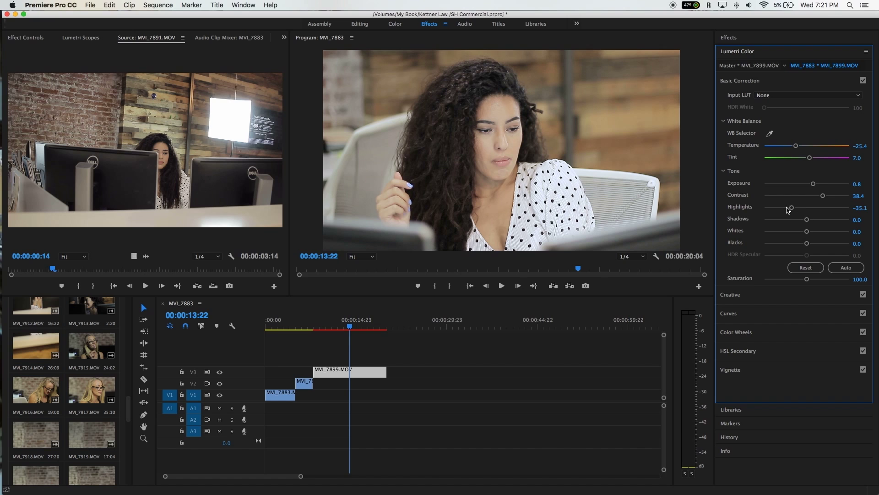
mouse_move(808, 221)
left_mouse_down()
mouse_move(819, 221)
mouse_move(794, 223)
mouse_move(840, 232)
mouse_move(816, 232)
left_mouse_up()
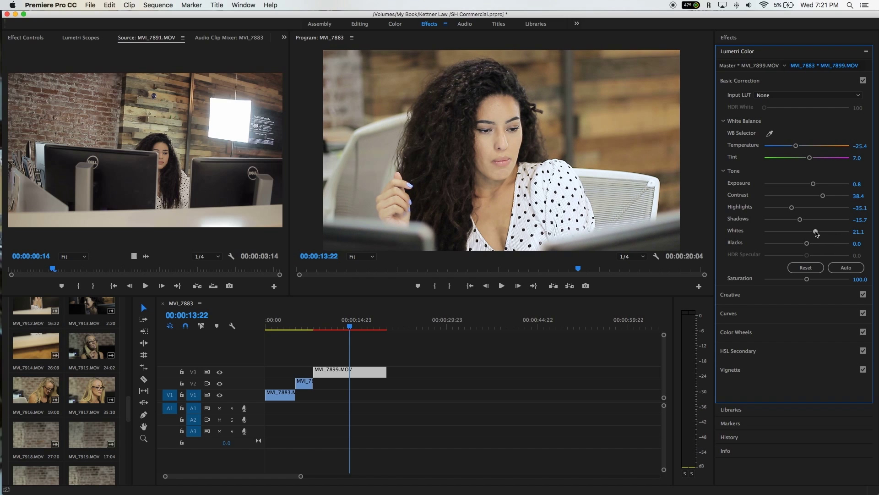
left_click_drag(807, 243, 803, 244)
left_click_drag(802, 244, 800, 245)
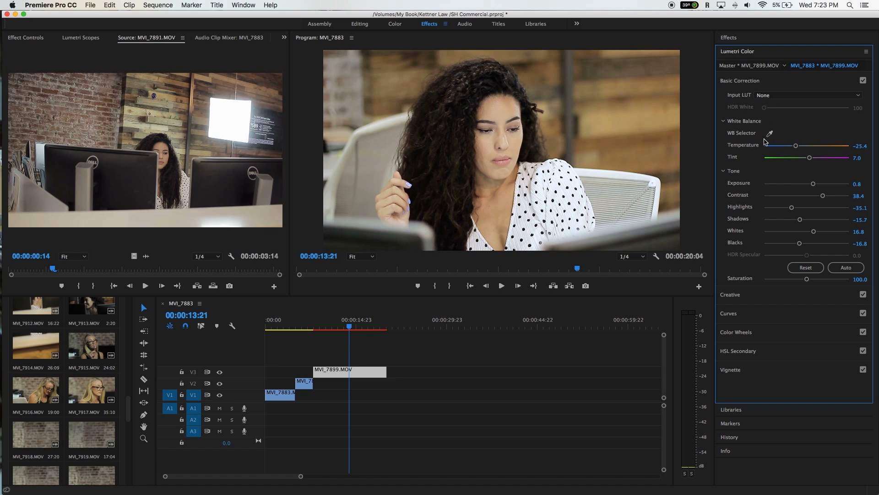
Step: Try to set the white balance by sampling the white chair back, and undo the sampling
left_click(771, 134)
left_click(620, 176)
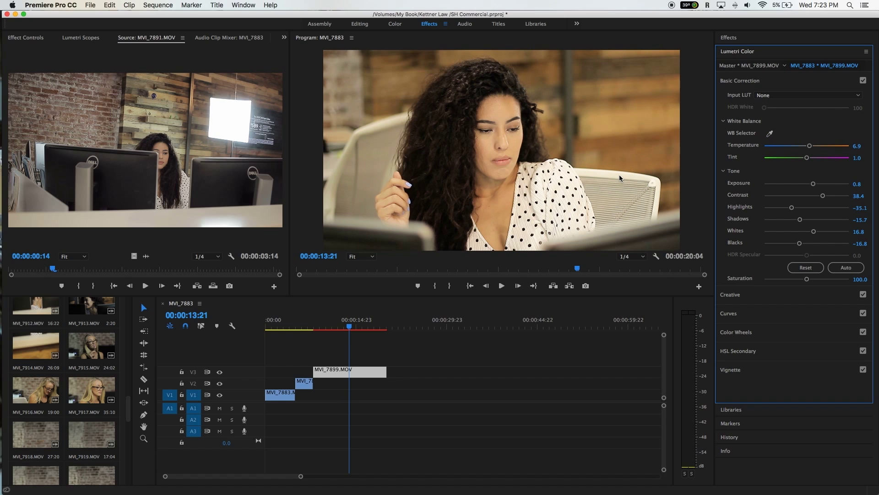
key("super+z")
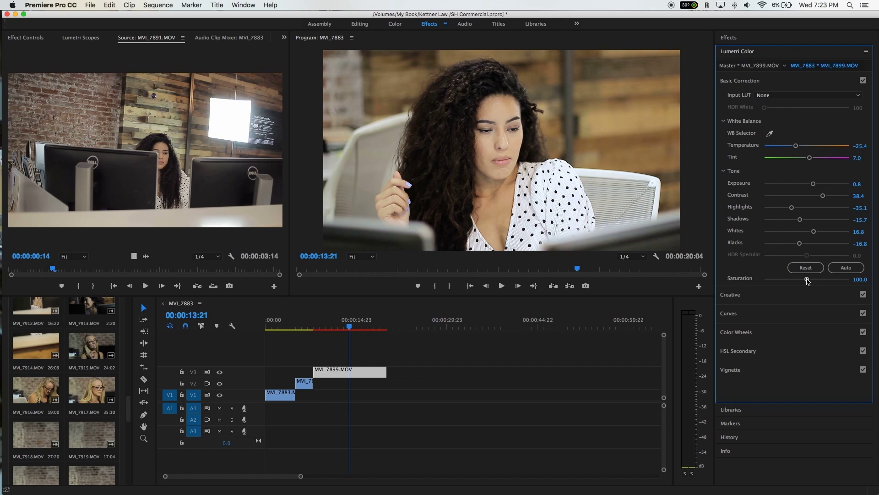
Step: Lower the clip's saturation slightly and close the Basic Correction settings
left_click_drag(808, 282, 804, 281)
left_click(756, 80)
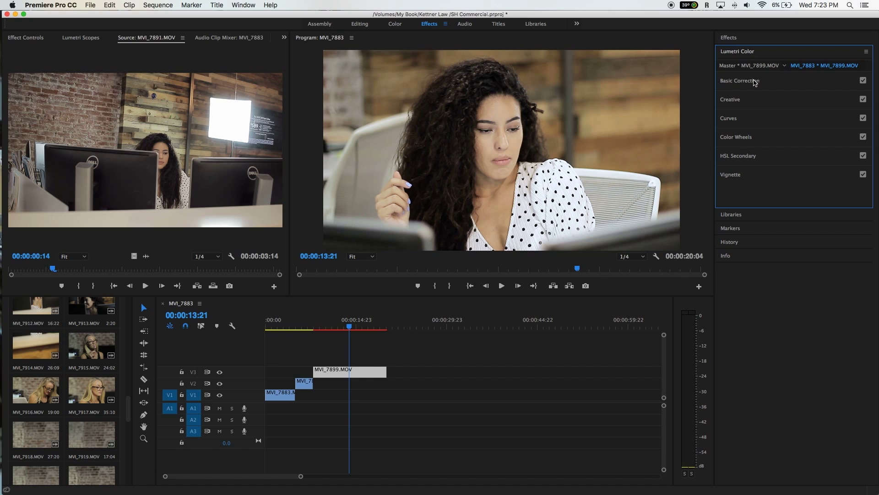
Step: Page through the Creative look previews for MVI_7899.MOV, from the Fuji and monochrome film looks to the SL looks
left_click(745, 99)
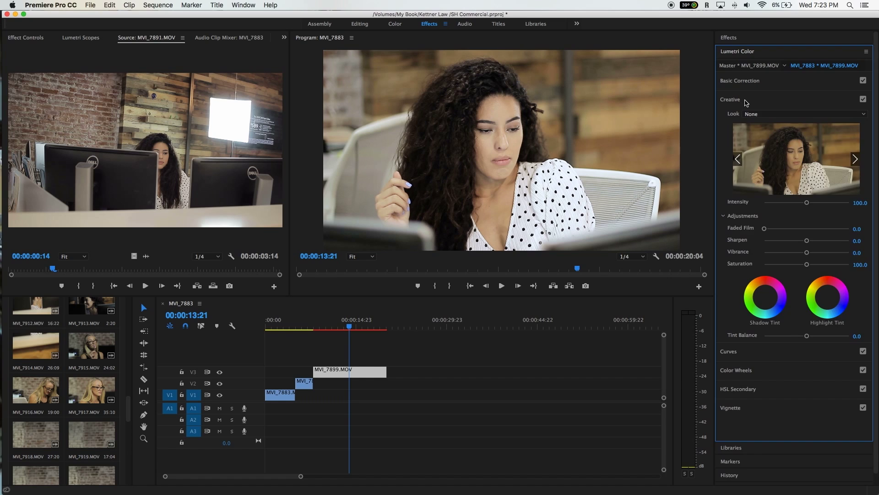
left_click(855, 159)
left_click(855, 159)
left_click(856, 159)
left_click(856, 160)
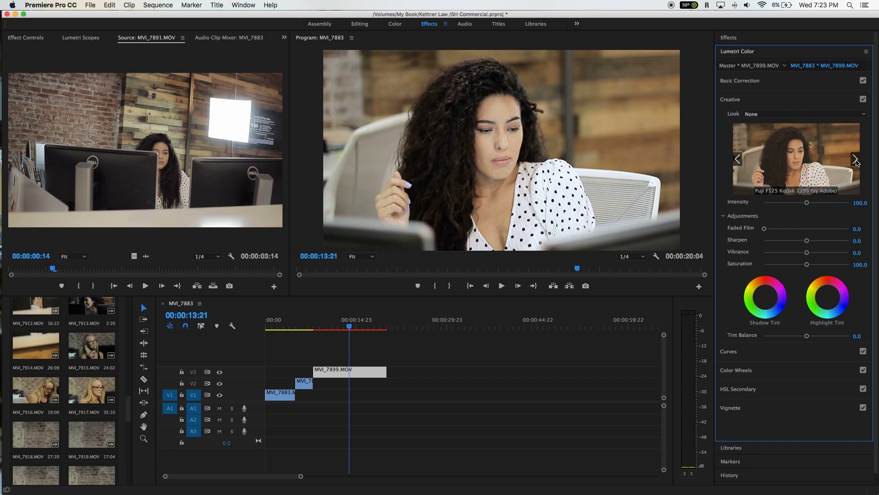
left_click(856, 159)
left_click(856, 159)
left_click(856, 160)
left_click(856, 159)
left_click(856, 160)
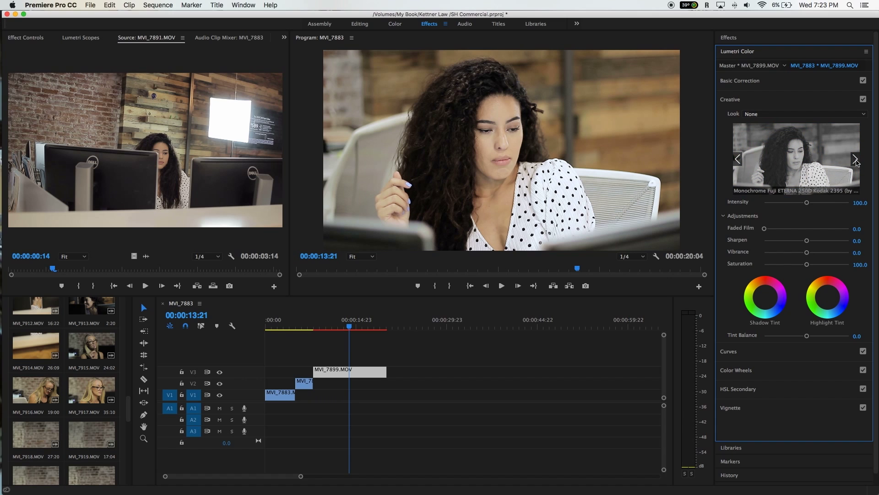
left_click(856, 159)
left_click(856, 159)
left_click(855, 159)
left_click(856, 160)
left_click(855, 159)
left_click(856, 160)
left_click(856, 159)
left_click(856, 159)
left_click(856, 160)
left_click(855, 159)
left_click(739, 160)
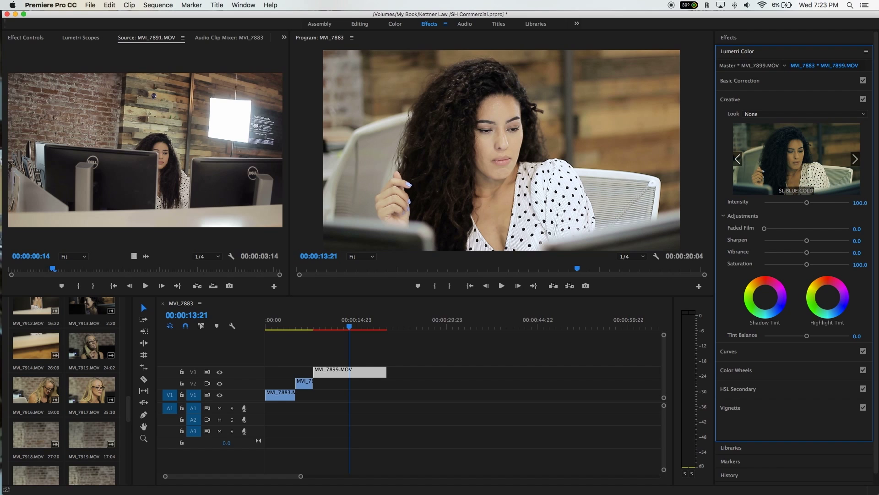
left_click(855, 160)
left_click(856, 159)
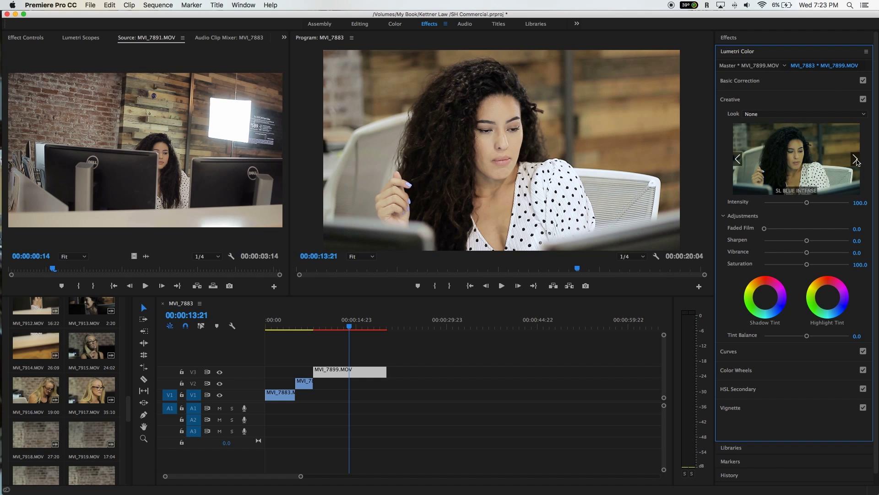
left_click(855, 159)
left_click(856, 159)
left_click(856, 160)
left_click(856, 159)
left_click(855, 159)
left_click(856, 159)
left_click(855, 159)
left_click(855, 159)
left_click(855, 159)
left_click(855, 160)
left_click(856, 159)
left_click(855, 159)
left_click(856, 160)
left_click(856, 159)
left_click(855, 160)
left_click(856, 159)
left_click(856, 160)
left_click(855, 160)
left_click(856, 160)
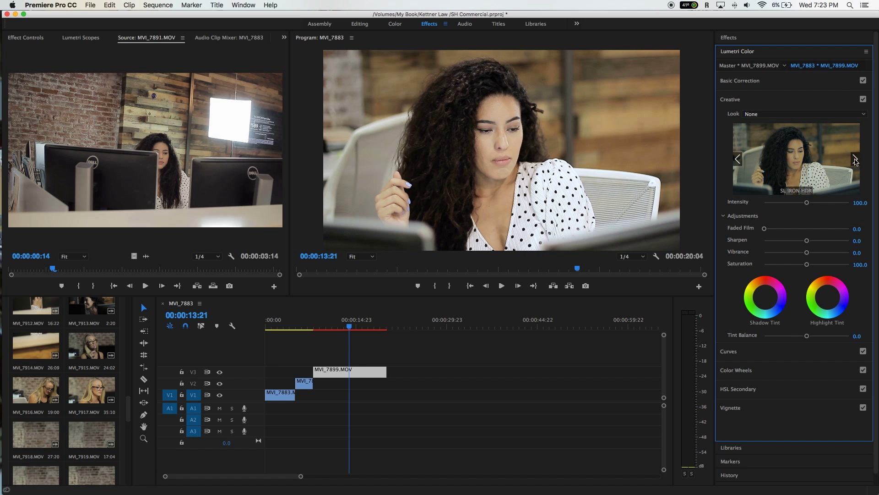
left_click(855, 160)
left_click(736, 159)
left_click(737, 158)
left_click(736, 159)
left_click(736, 159)
left_click(737, 159)
left_click(855, 163)
left_click(856, 163)
Step: Set the Creative look intensity to 51.9
left_click_drag(808, 205, 777, 206)
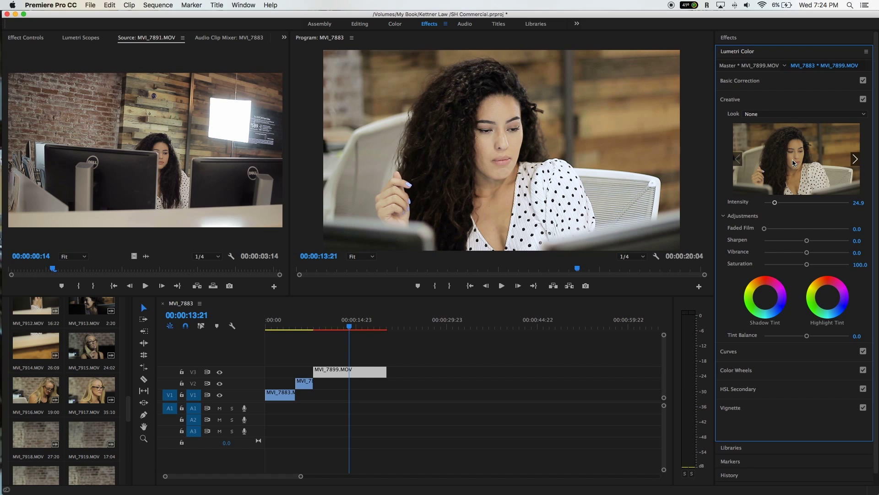
left_click_drag(775, 202, 815, 202)
Step: Page through the look previews again as far as SL NOIR TRI-X to compare the SL looks
left_click(860, 159)
left_click(859, 159)
left_click(859, 158)
left_click(860, 158)
left_click(860, 158)
left_click(860, 158)
left_click(859, 158)
left_click(860, 159)
left_click(859, 158)
left_click(860, 159)
left_click(859, 158)
left_click(859, 159)
left_click(859, 159)
left_click(859, 159)
left_click(860, 158)
left_click(860, 158)
left_click(859, 158)
left_click(860, 159)
left_click(860, 159)
left_click(860, 159)
left_click(859, 158)
left_click(859, 158)
left_click(859, 158)
left_click(860, 158)
left_click(860, 159)
left_click(859, 158)
left_click(860, 159)
left_click(860, 159)
left_click(860, 158)
left_click(860, 159)
left_click(859, 159)
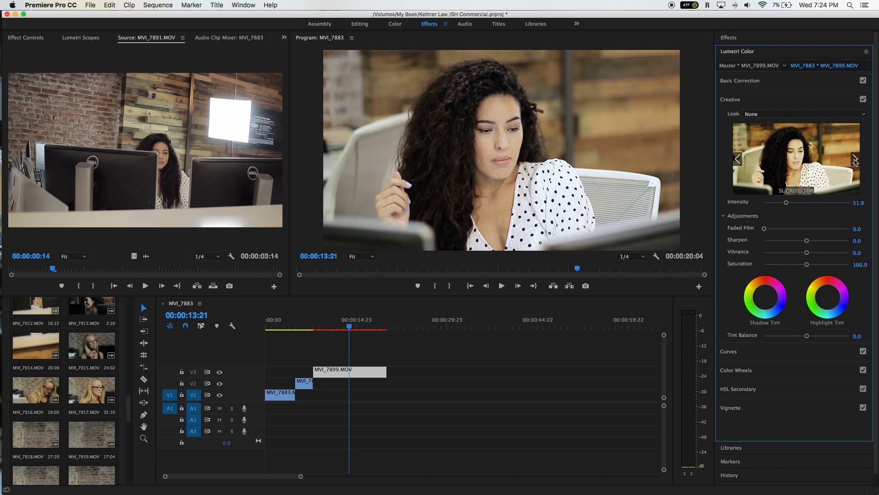
left_click(855, 159)
left_click(855, 158)
left_click(855, 159)
left_click(856, 159)
left_click(855, 158)
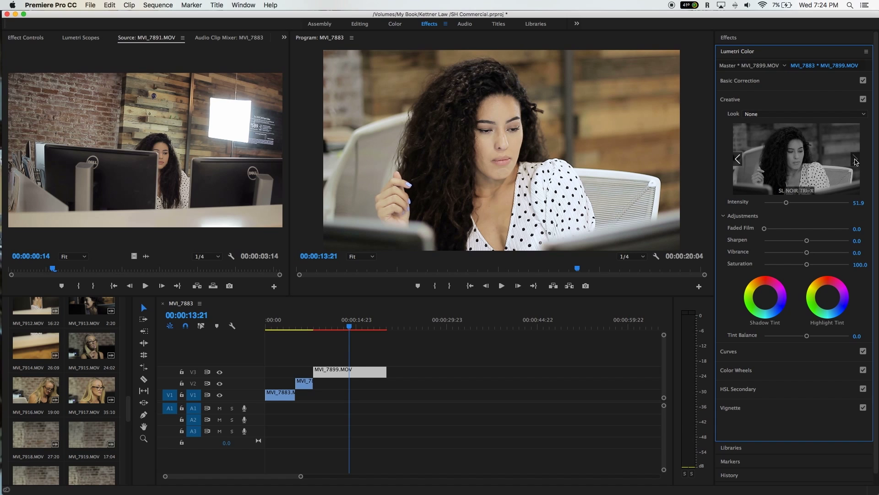
Step: Go back to the SL GOLD RUSH HDR look, apply it to MVI_7899.MOV and raise its intensity
left_click(737, 158)
left_click(738, 158)
left_click(737, 159)
left_click(738, 158)
left_click(738, 158)
left_click(738, 159)
left_click(737, 159)
left_click(737, 158)
left_click(738, 159)
left_click(737, 159)
left_click(737, 158)
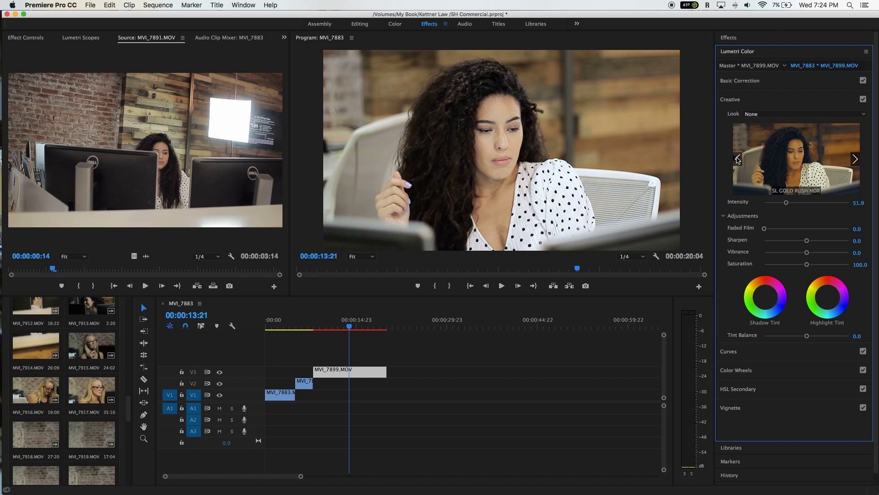
left_click(856, 159)
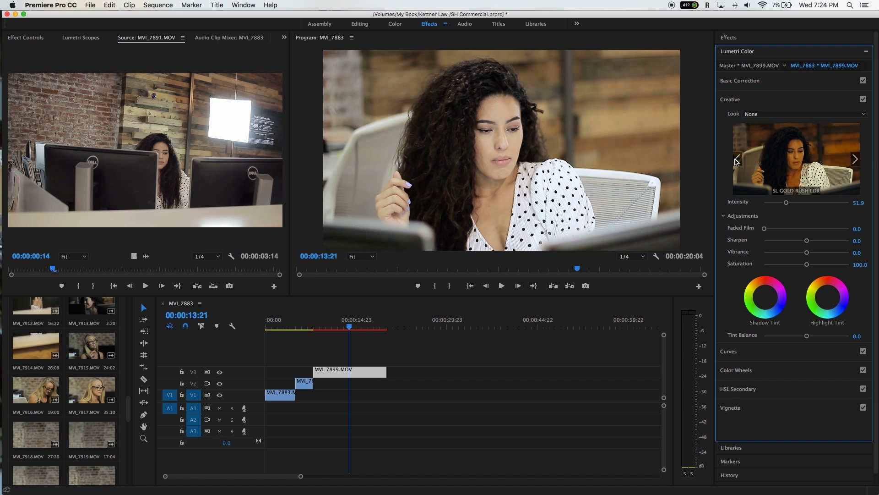
left_click(738, 158)
left_click(807, 166)
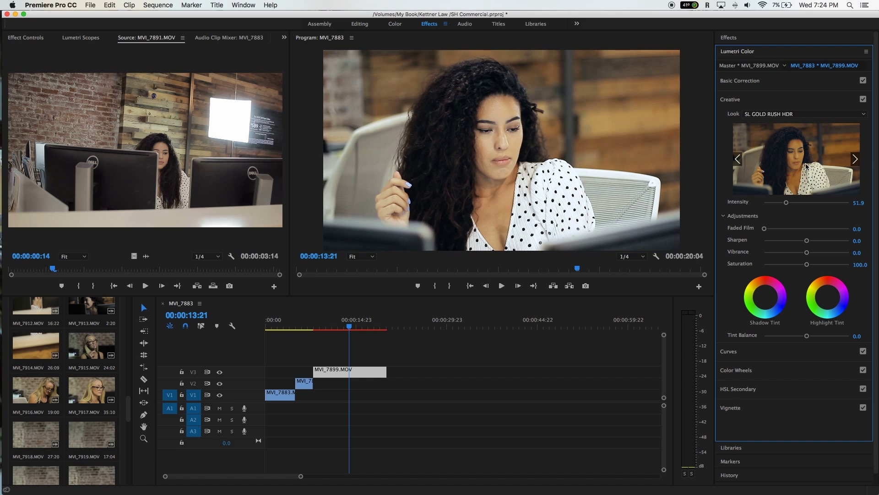
mouse_move(788, 203)
left_mouse_down()
mouse_move(769, 204)
mouse_move(850, 207)
mouse_move(791, 209)
mouse_move(802, 209)
left_mouse_up()
left_click(793, 96)
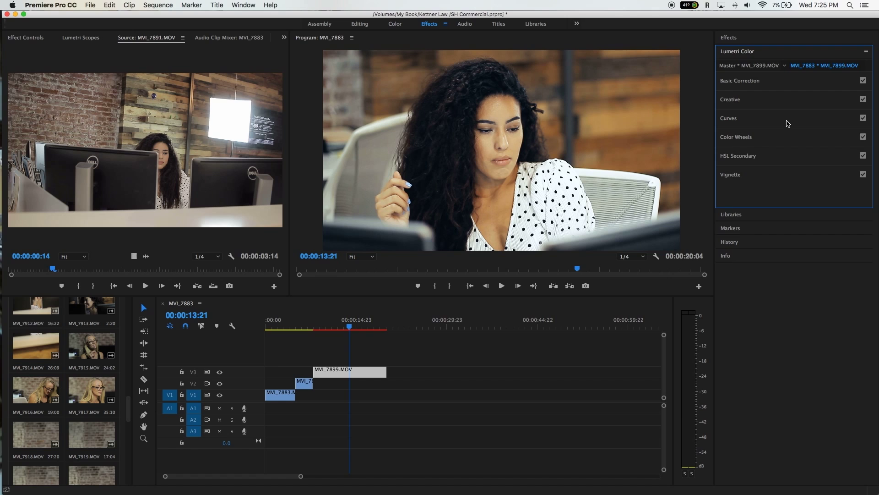
Step: Try brightening MVI_7899.MOV with shadow and midtone points on the RGB curve in Curves, and reset the curve to a straight line
left_click(787, 118)
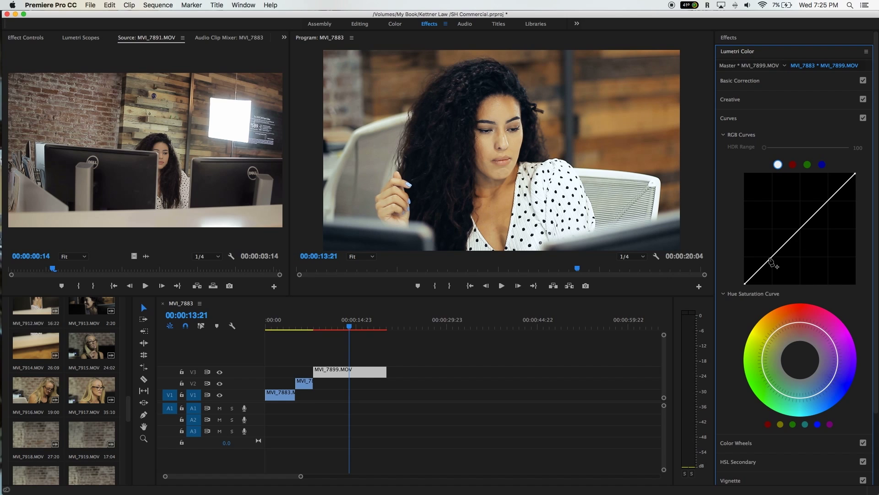
left_click_drag(770, 259, 770, 259)
left_click_drag(793, 233, 793, 237)
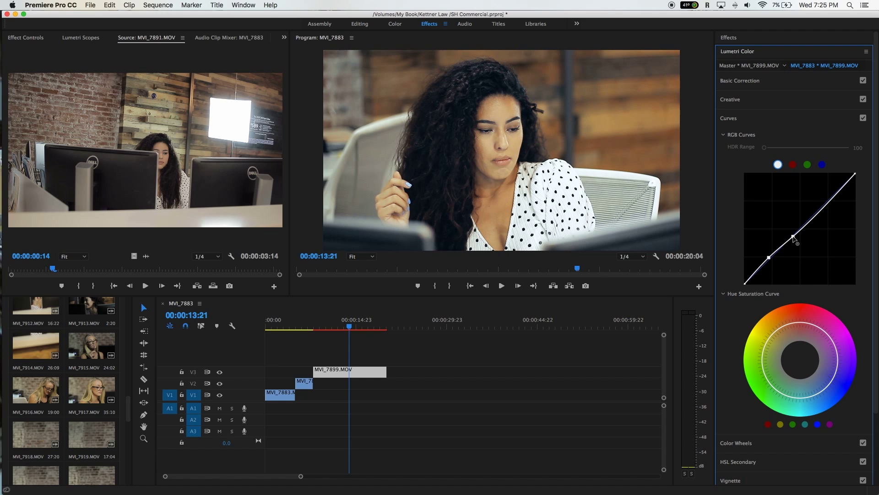
left_click_drag(794, 236, 792, 234)
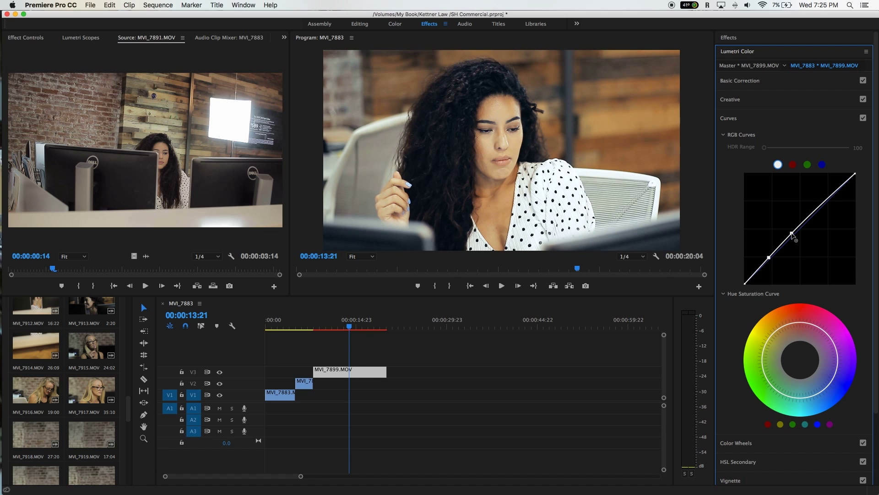
left_click(816, 212)
double_click(816, 212)
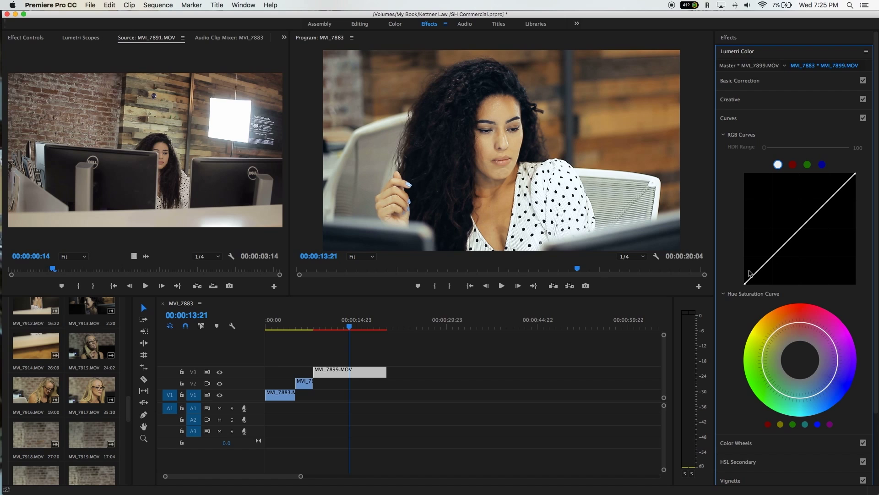
left_click_drag(768, 261, 766, 259)
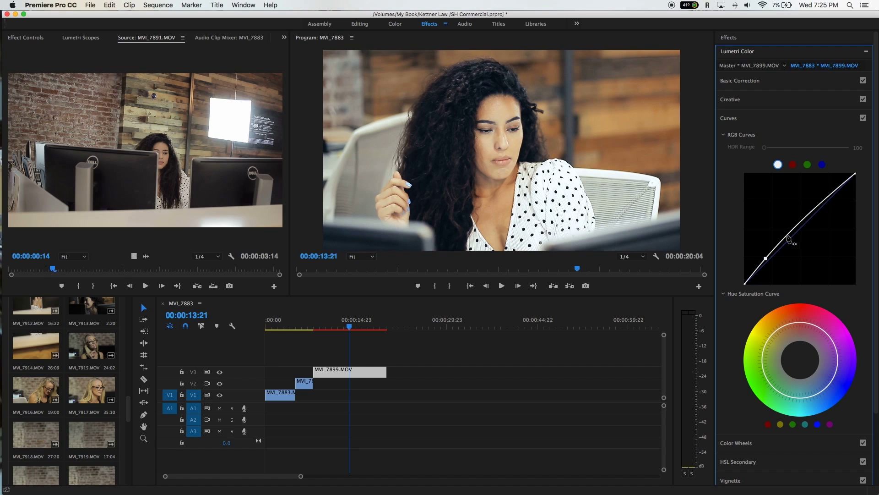
double_click(788, 237)
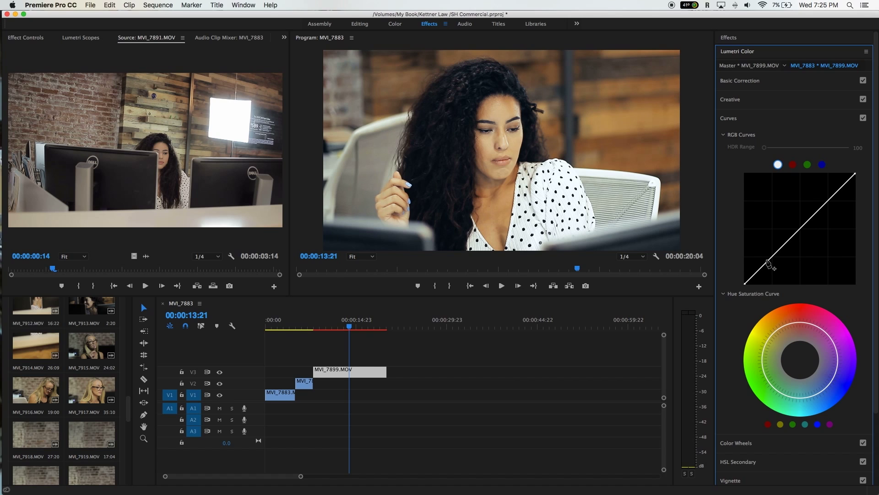
Step: Shape the white RGB curve with four points, lifting the shadows and midtones slightly and pulling the upper highlights down
left_click_drag(766, 262, 763, 258)
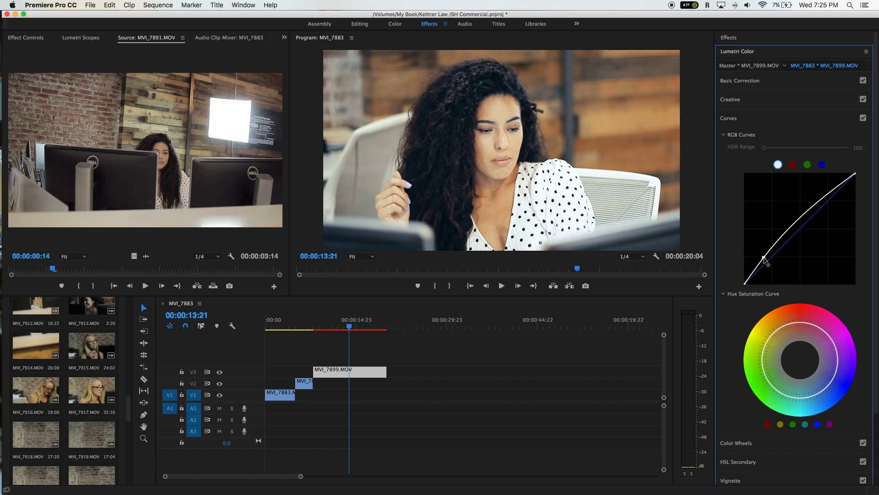
left_click_drag(763, 258, 765, 259)
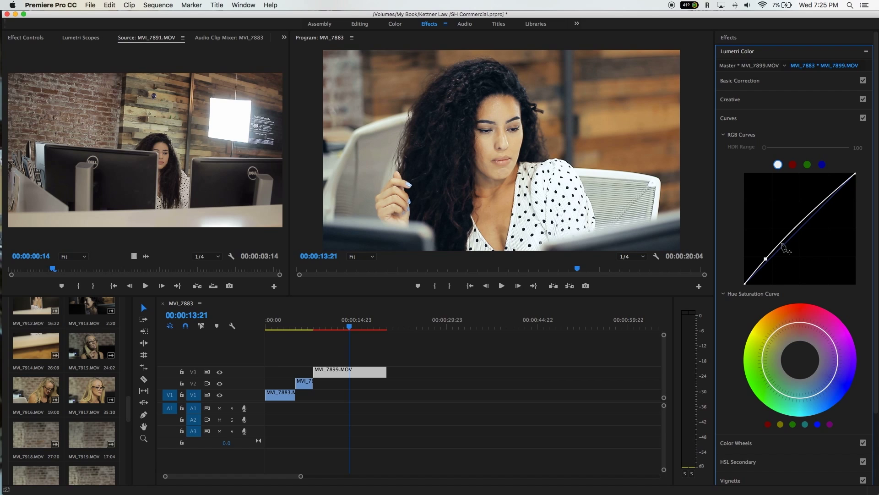
left_click_drag(781, 244, 783, 247)
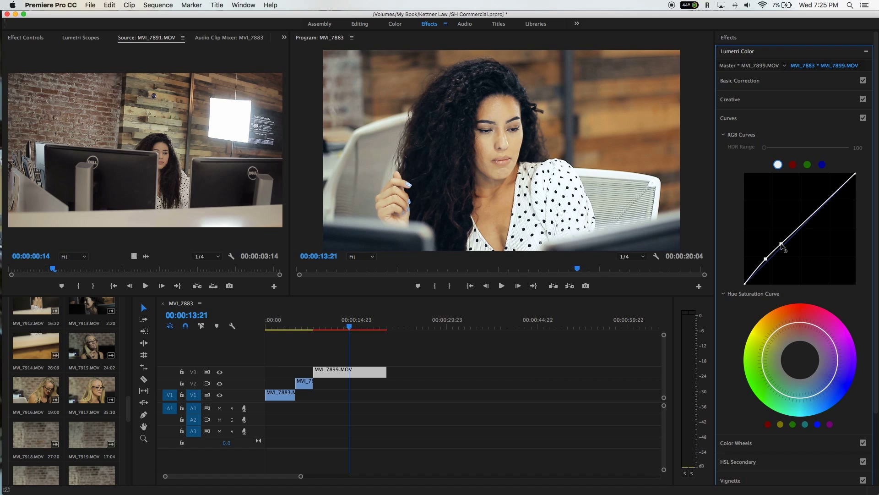
left_click(801, 224)
left_click_drag(801, 223, 801, 224)
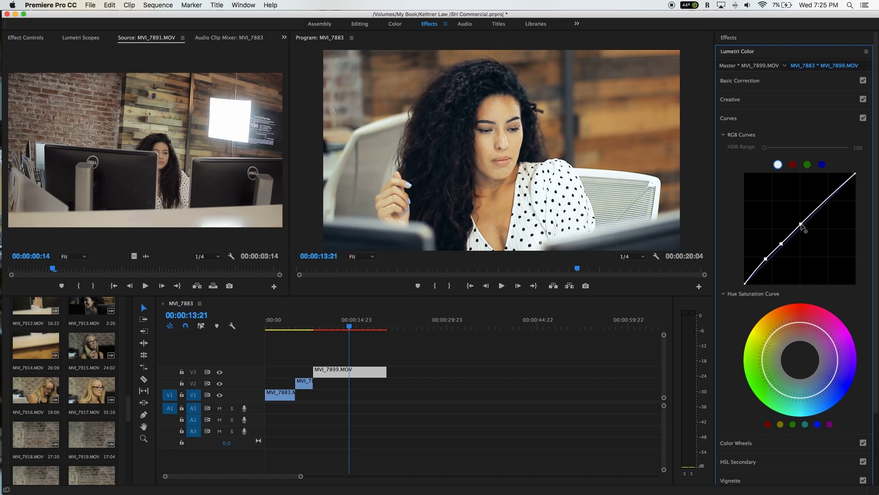
left_click(827, 199)
left_click_drag(827, 200, 829, 205)
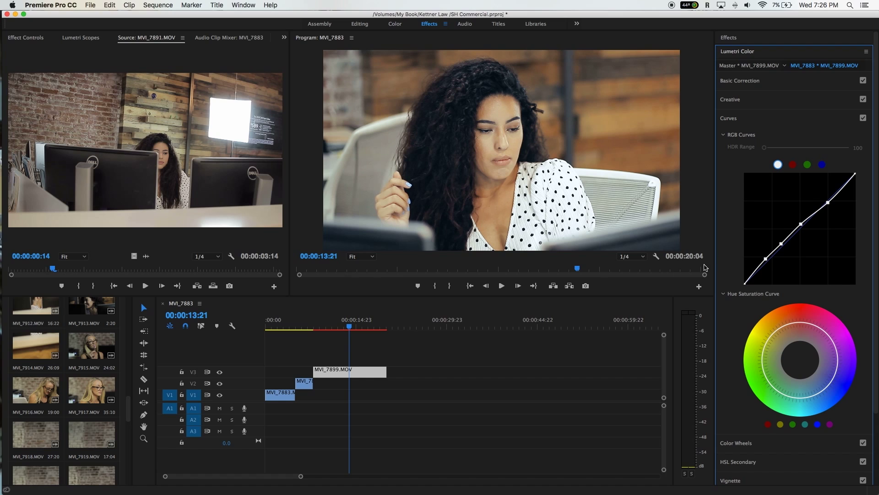
left_click(750, 120)
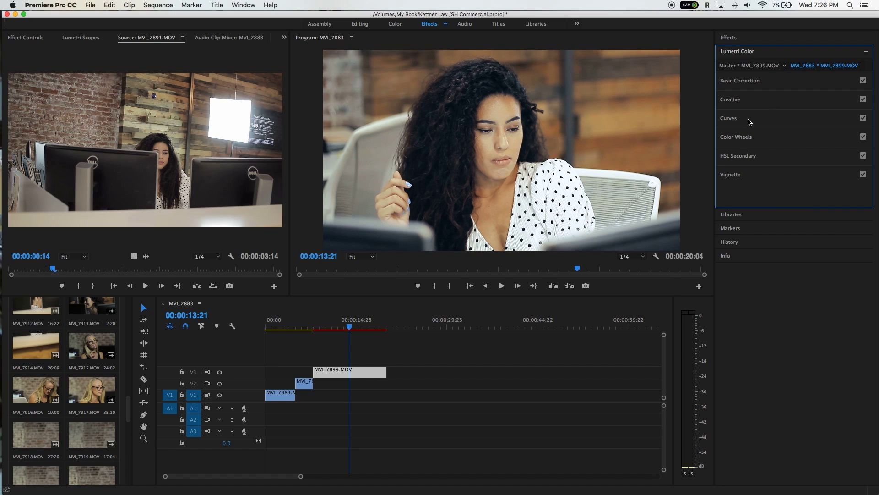
Step: Shift the shadows, midtones and highlights color wheels slightly off center for MVI_7899.MOV and save the project
left_click(755, 138)
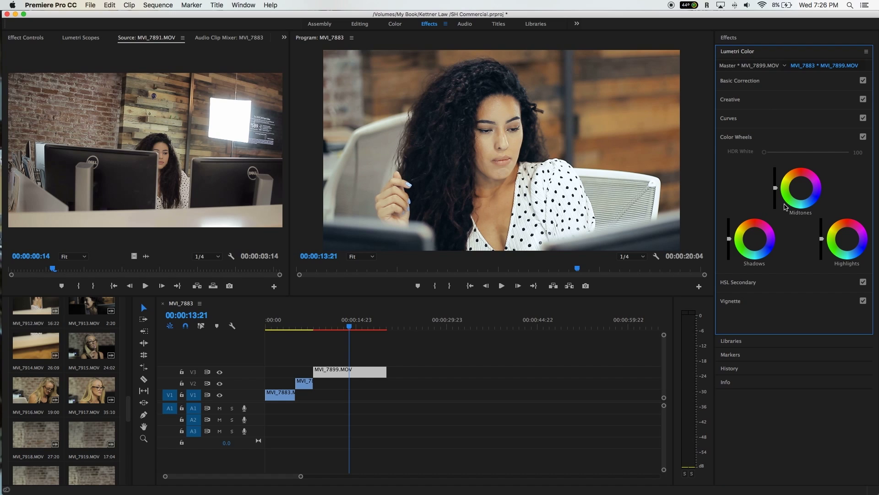
left_click_drag(754, 239, 756, 239)
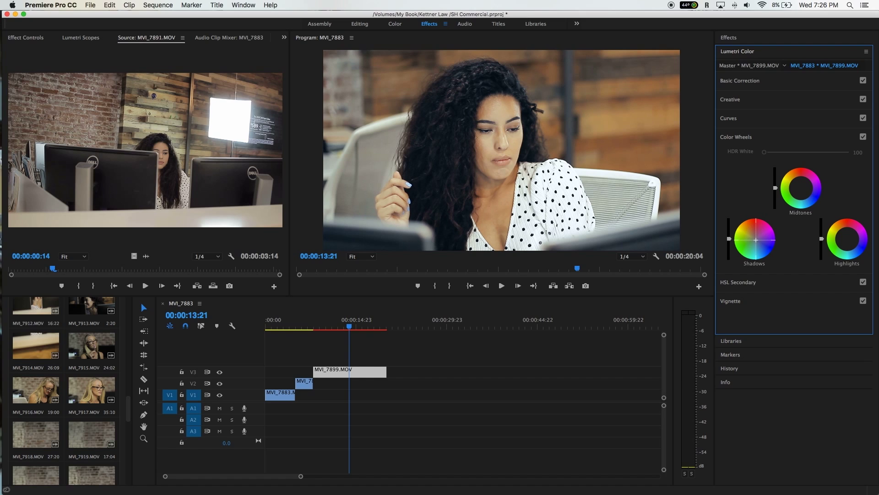
left_click_drag(756, 240, 755, 239)
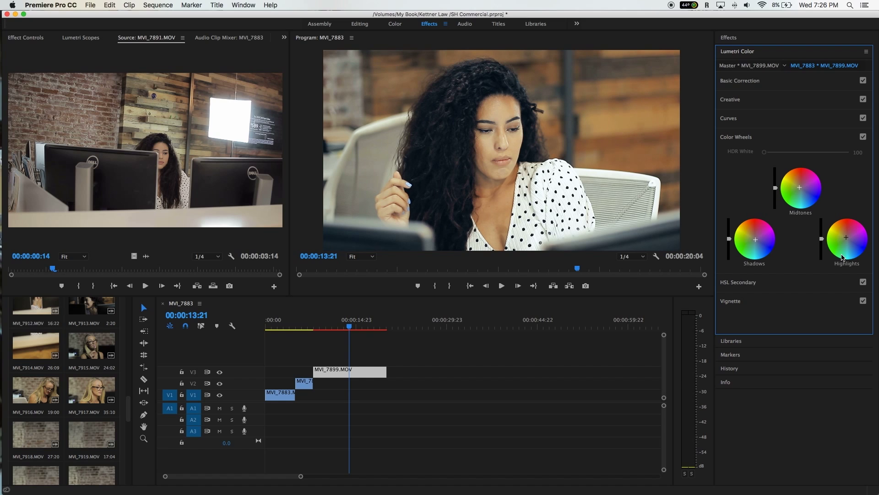
key("cmd+s")
Step: Lower the midtones level in Color Wheels and raise the shadows and highlights levels slightly
left_click_drag(776, 188, 775, 193)
left_click_drag(776, 193, 775, 188)
left_click_drag(775, 189, 775, 196)
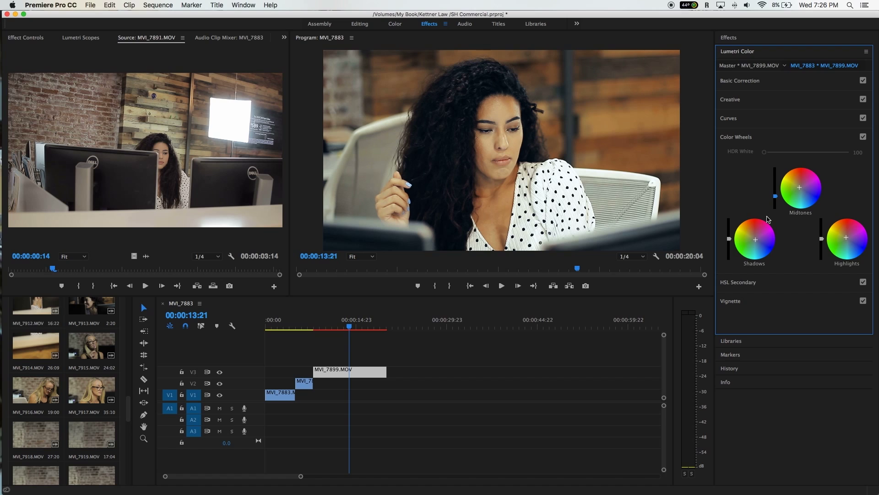
left_click(729, 238)
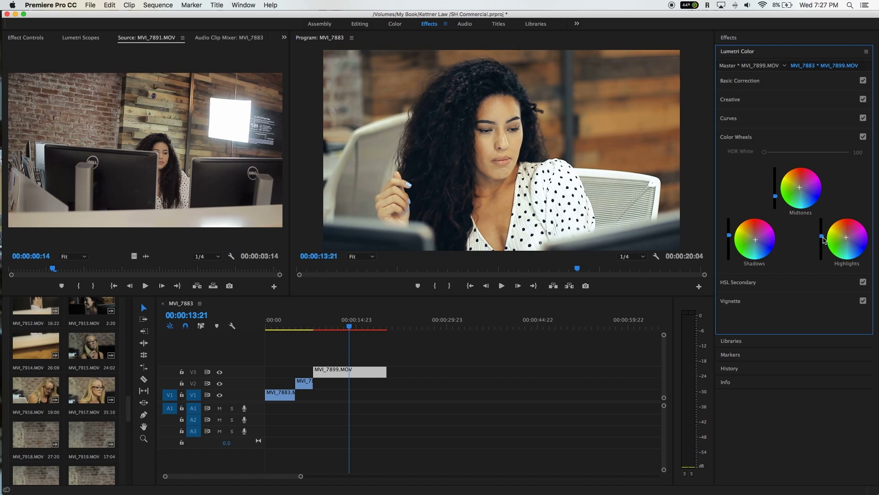
left_click(764, 138)
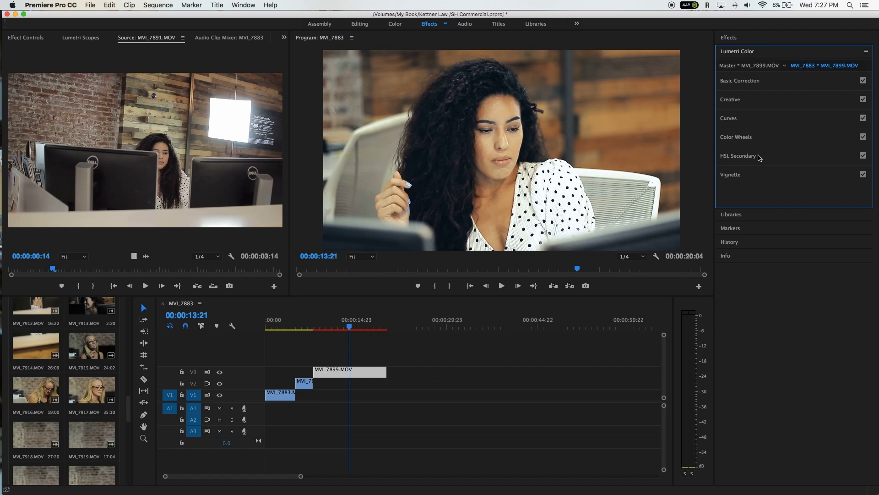
Step: Key the yellow tones in HSL Secondary, set their saturation to 98.4 and make their temperature slightly cooler
left_click(761, 157)
left_click(768, 161)
left_click(745, 156)
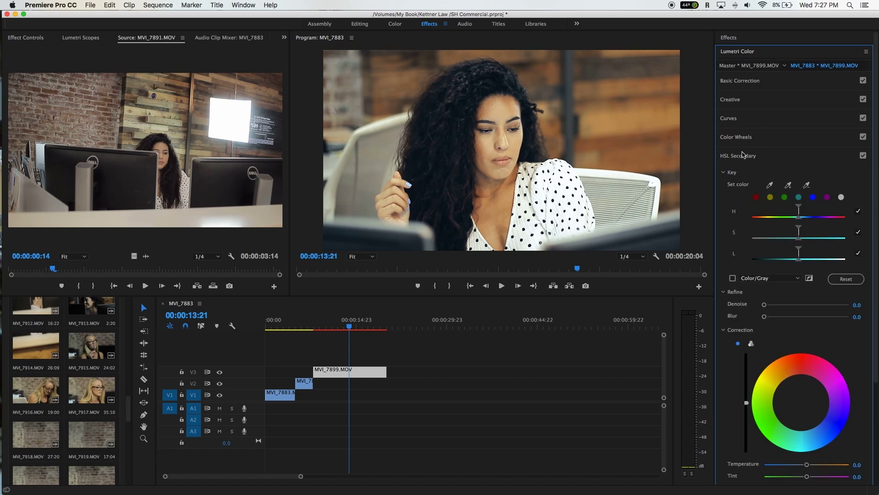
left_click(770, 197)
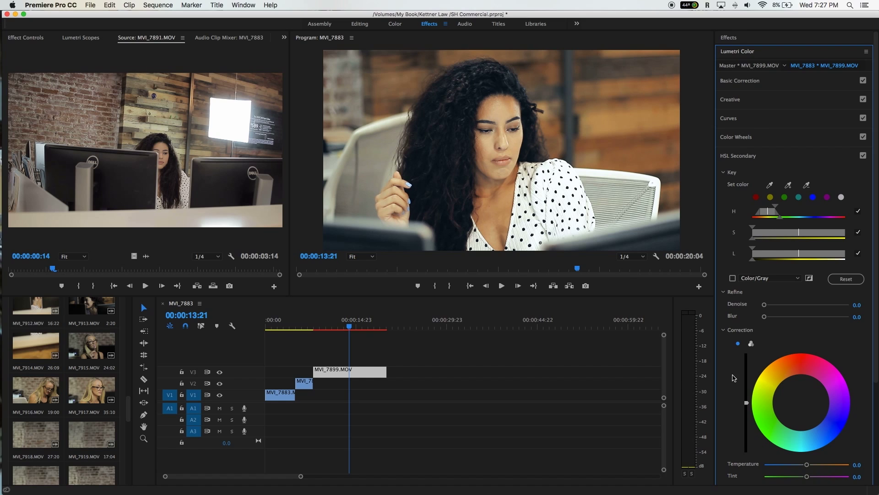
scroll(735, 377, "down", 5)
mouse_move(807, 382)
left_mouse_down()
mouse_move(772, 385)
mouse_move(807, 386)
left_mouse_up()
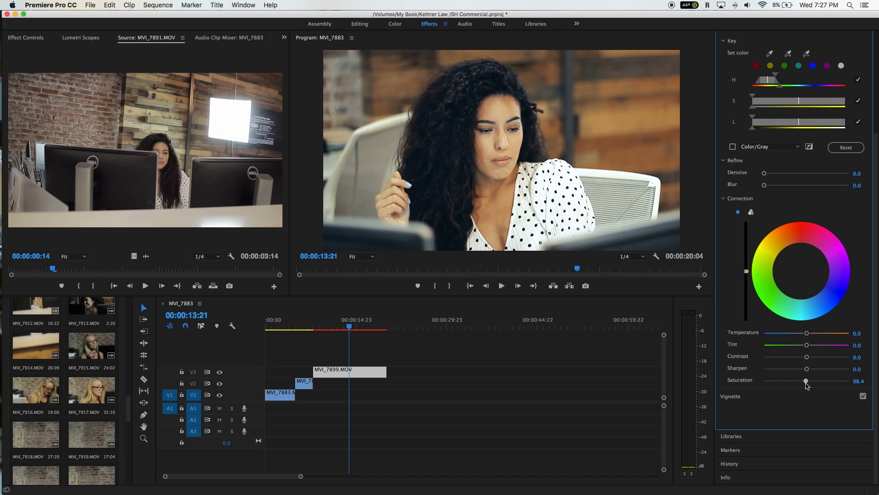
left_click_drag(806, 336, 803, 335)
scroll(751, 74, "up", 5)
left_click(750, 157)
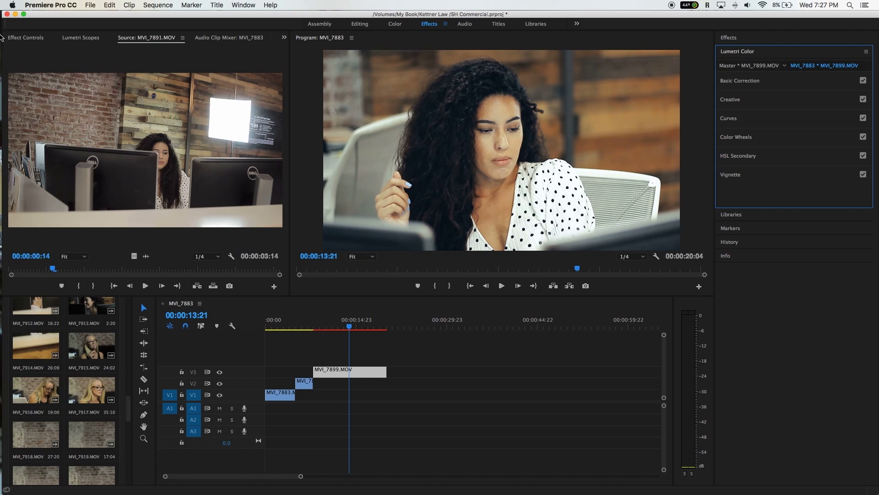
Step: Compare MVI_7899.MOV before and after grading by switching its Lumetri Color effect off and on repeatedly, leaving it enabled
left_click(27, 38)
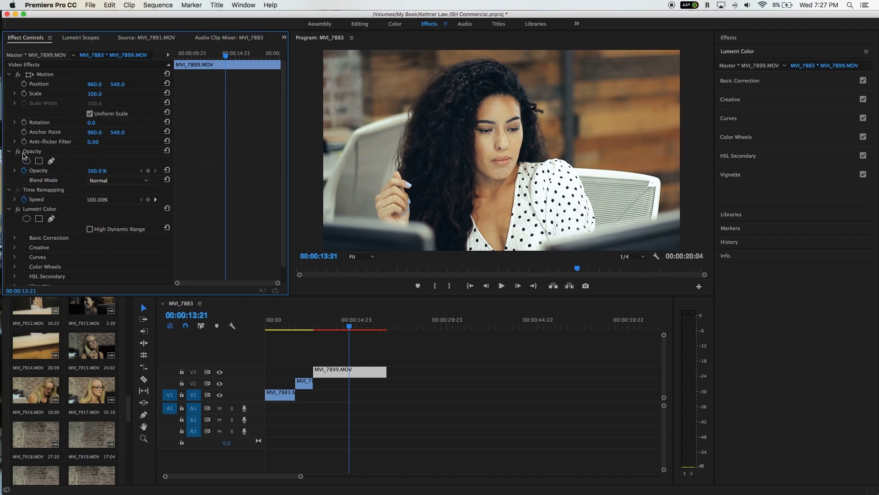
scroll(80, 186, "down", 2)
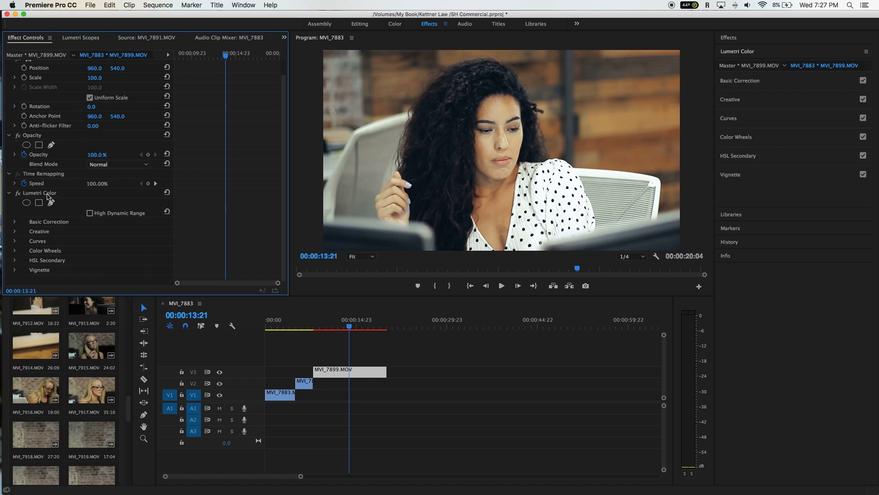
left_click(18, 194)
left_click(18, 194)
left_click(18, 194)
left_click(18, 194)
left_click(18, 194)
left_click(18, 194)
left_click(18, 194)
left_click(18, 195)
left_click(18, 194)
left_click(18, 194)
left_click(18, 195)
left_click(18, 195)
left_click(18, 194)
left_click(18, 195)
left_click(18, 195)
left_click(17, 194)
left_click(18, 194)
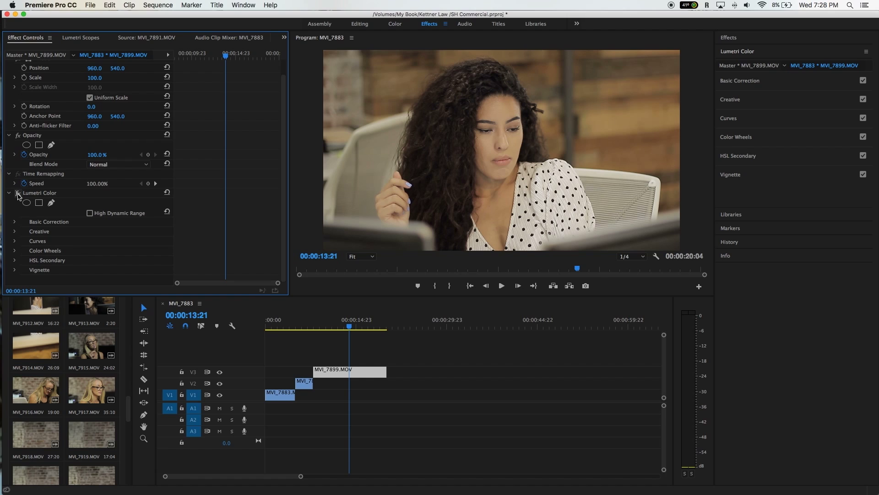
left_click(18, 194)
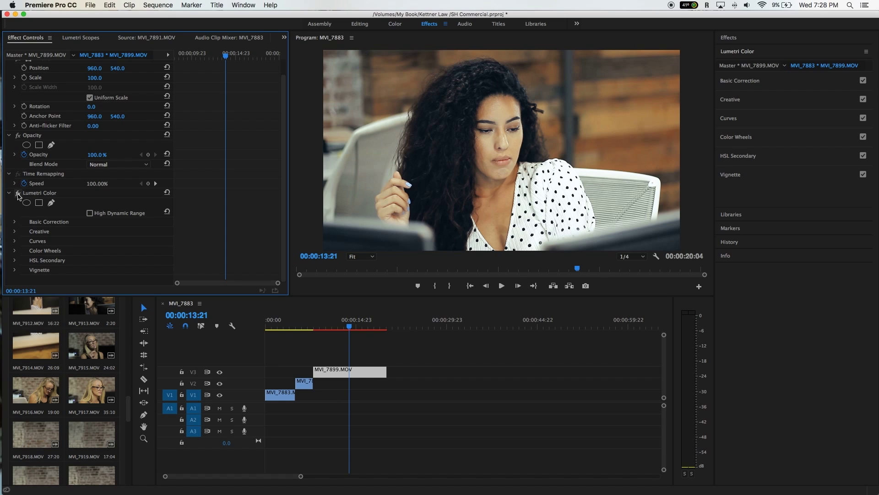
left_click(18, 194)
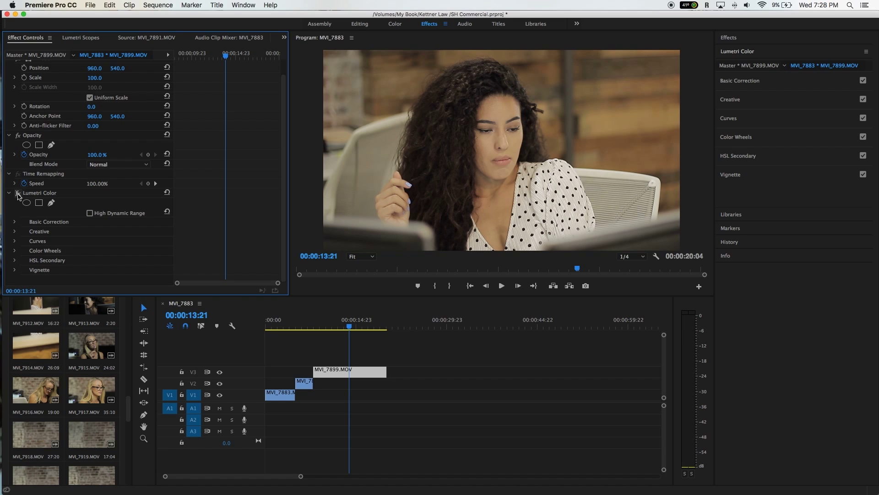
left_click(18, 194)
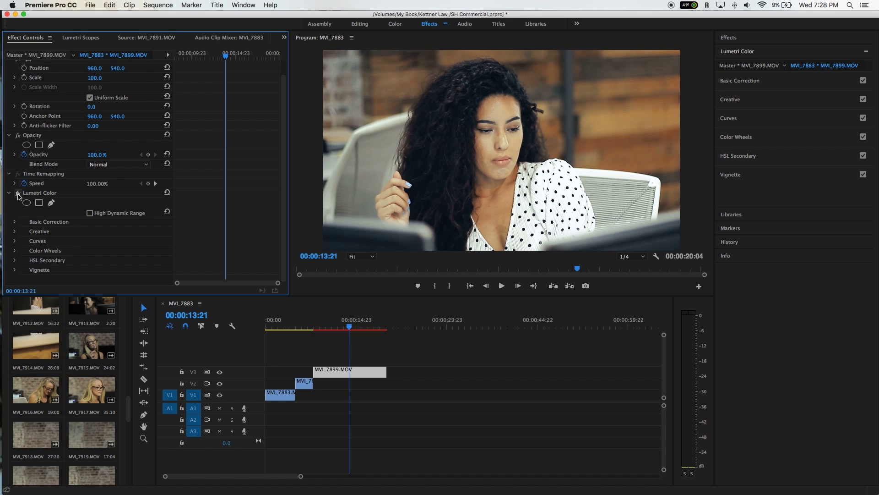
left_click(18, 194)
left_click(18, 195)
left_click(18, 194)
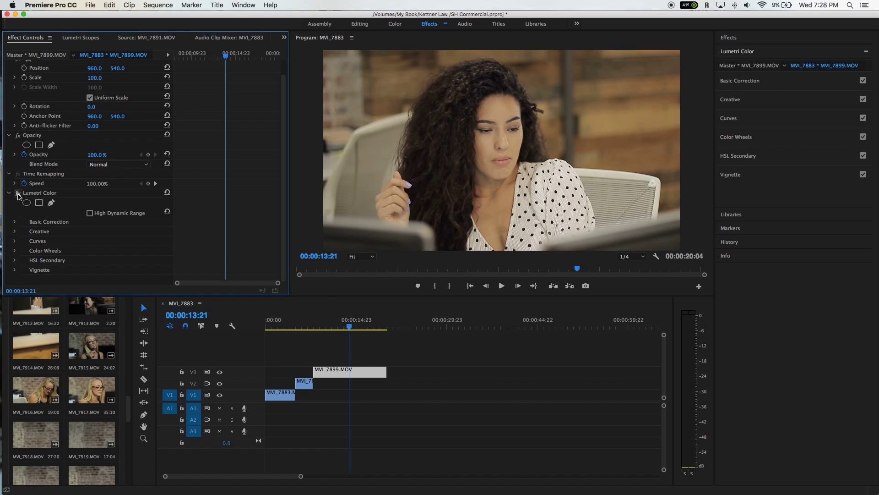
left_click(18, 194)
left_click(18, 194)
left_click(18, 194)
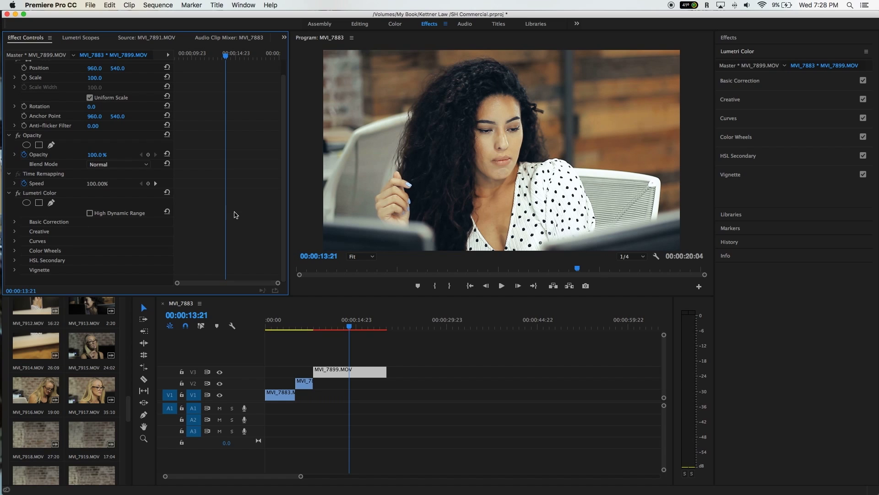
Step: Copy MVI_7899.MOV and paste only its Lumetri Color effect onto the V1 and V2 clips, with Motion and Scale Attribute Times unchecked
right_click(335, 372)
left_click(299, 337)
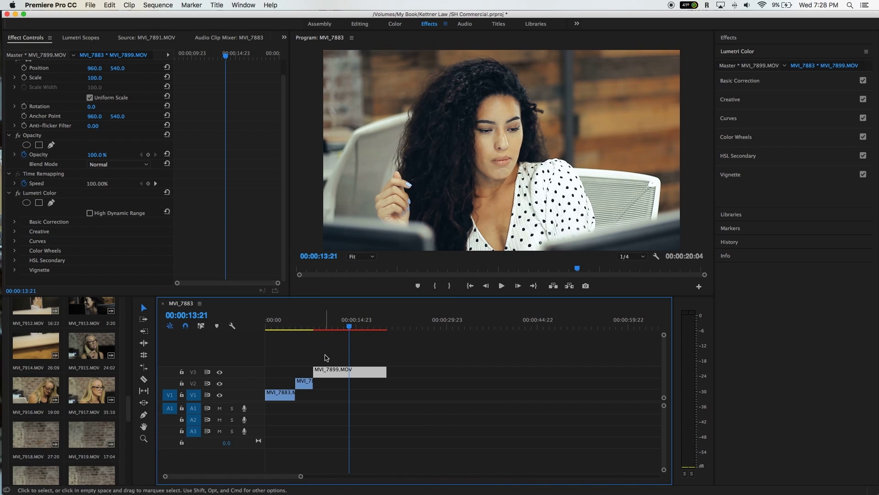
left_click(299, 326)
left_click_drag(309, 363, 271, 405)
right_click(304, 385)
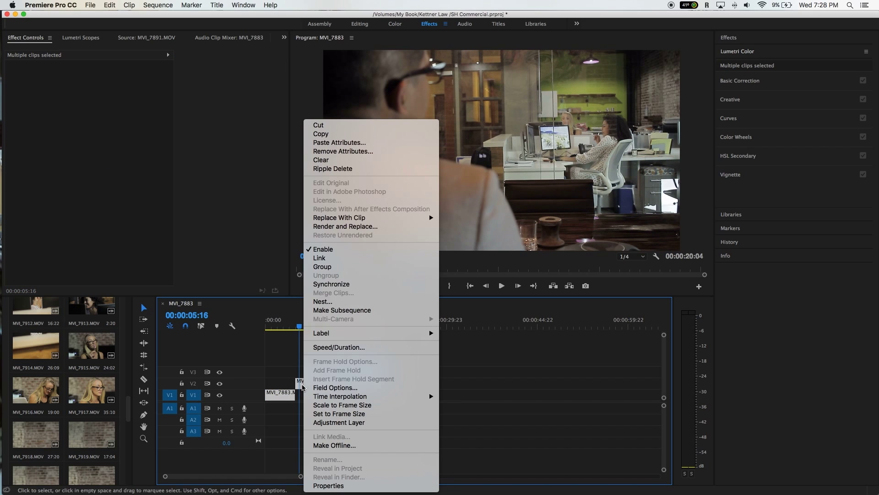
left_click(350, 143)
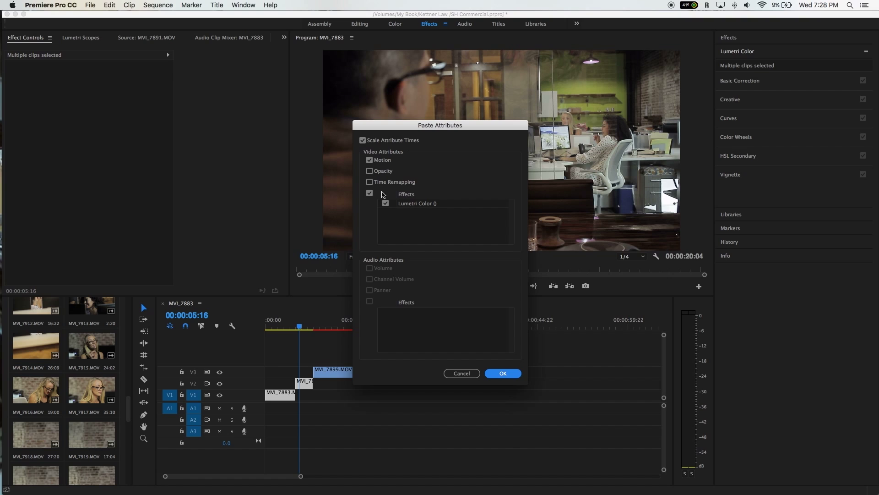
left_click(371, 160)
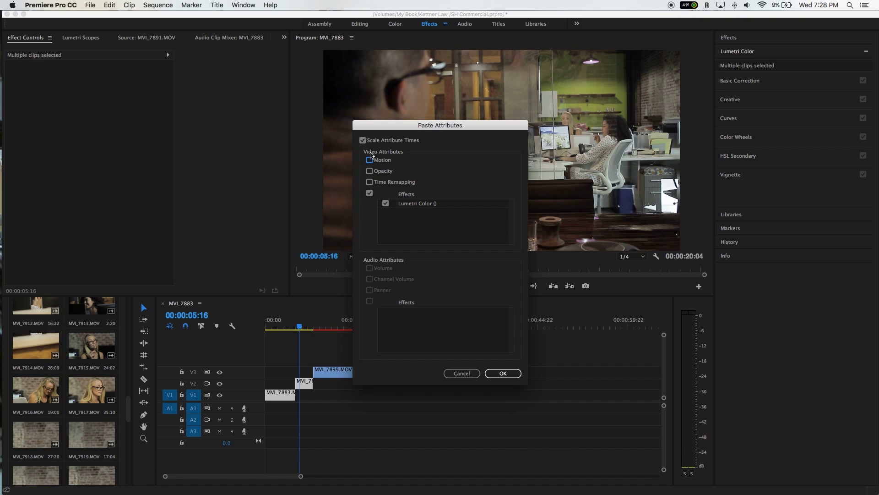
left_click(363, 140)
left_click(502, 373)
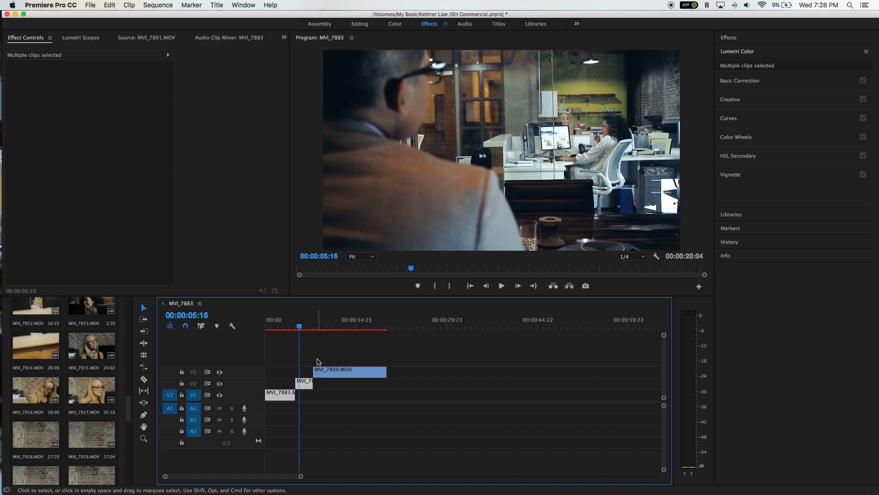
Step: Play the sequence from within the first clip into MVI_7899.MOV to review the grade across all three clips
left_click(288, 328)
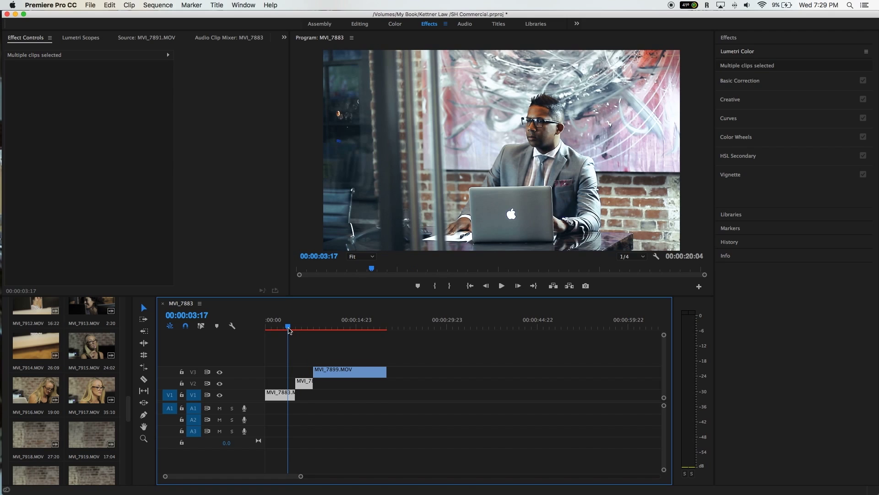
key("space")
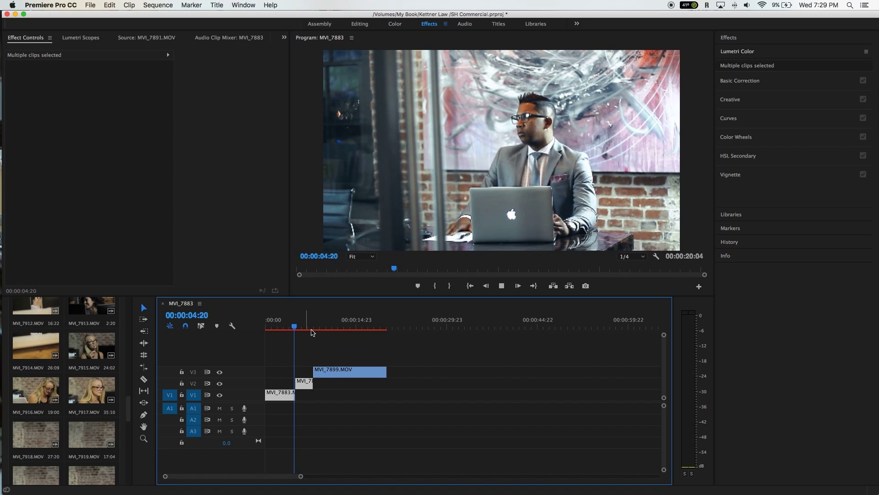
left_click(348, 339)
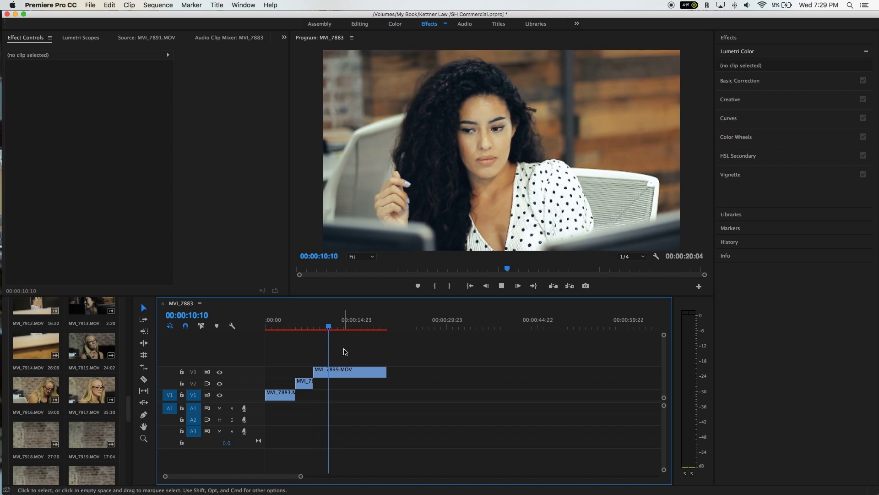
key("space")
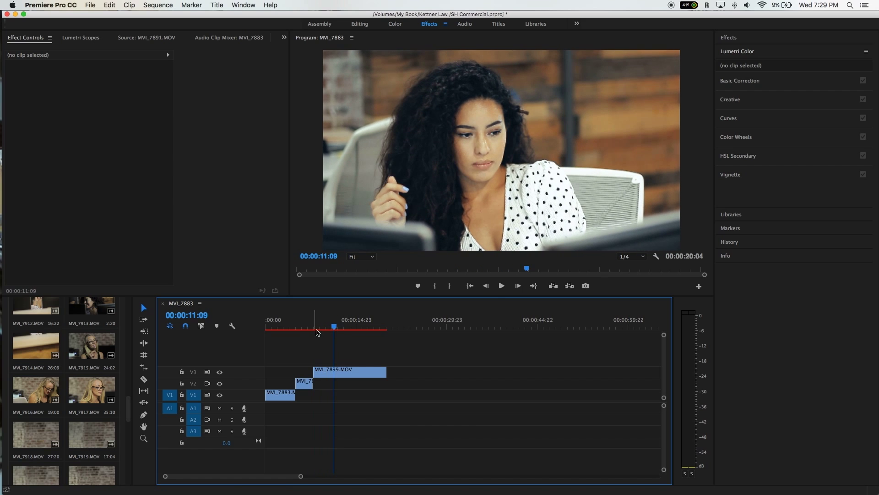
Step: Render previews for the graded timeline clips and play the rendered sequence through into MVI_7899.MOV
left_click(341, 372)
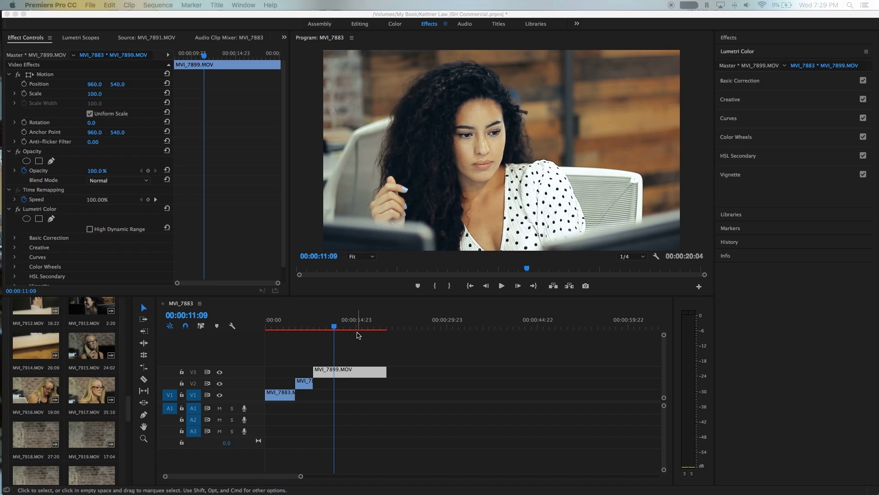
key("Return")
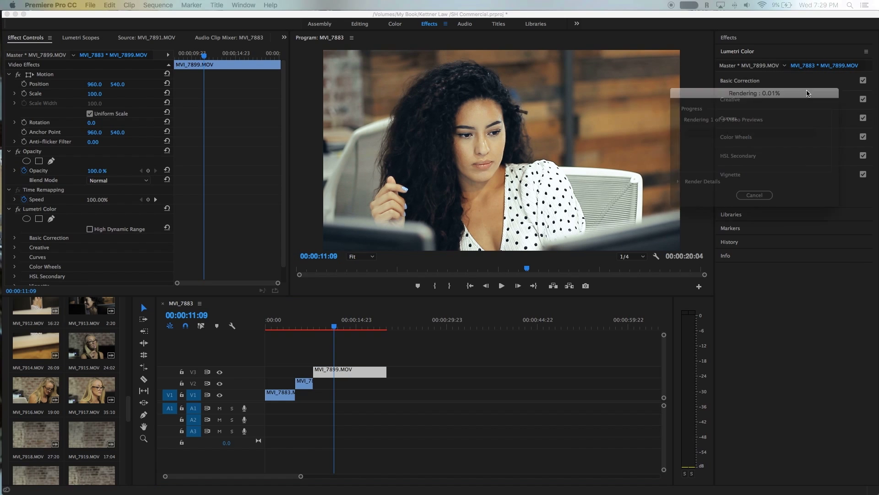
left_click_drag(502, 135, 281, 132)
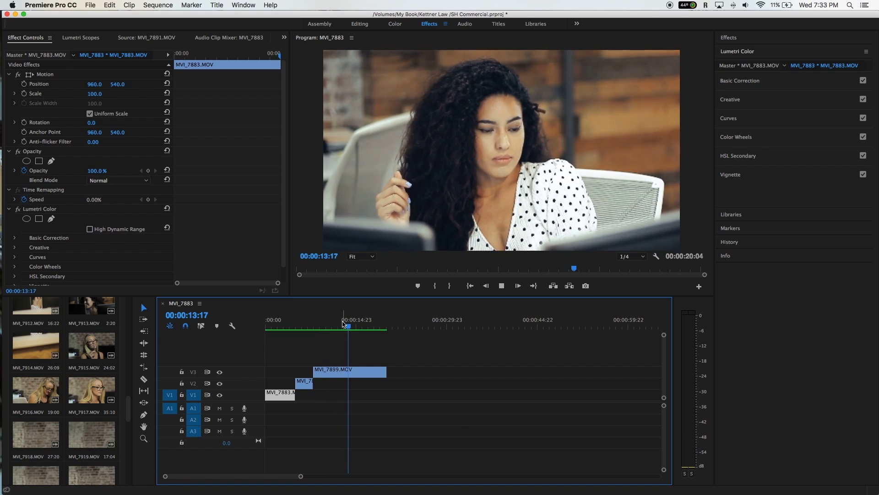
key("space")
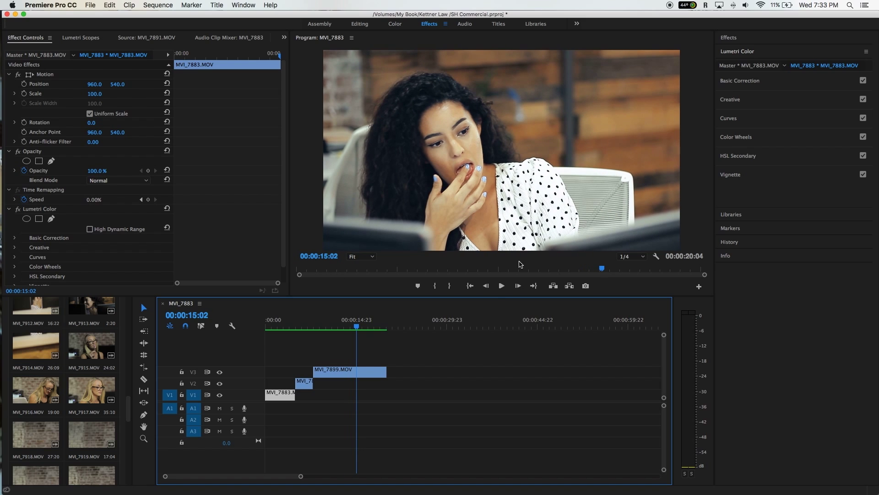
Step: Add a Cross Dissolve to the end of MVI_7899.MOV and another to the start of MVI_7883.MOV
left_click(741, 35)
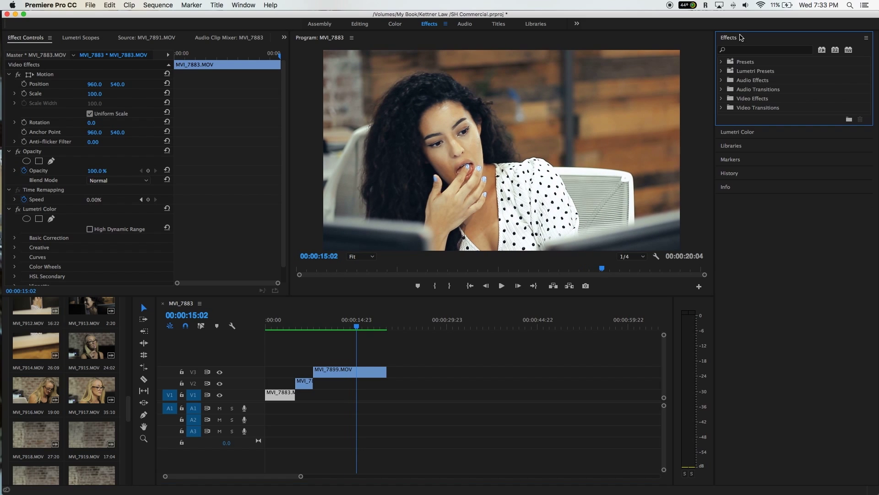
left_click(722, 109)
left_click(727, 127)
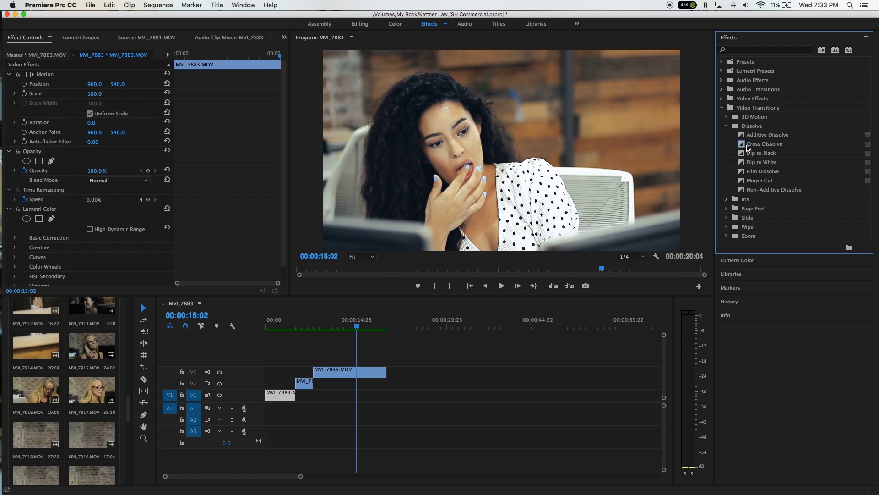
left_click_drag(748, 147, 388, 375)
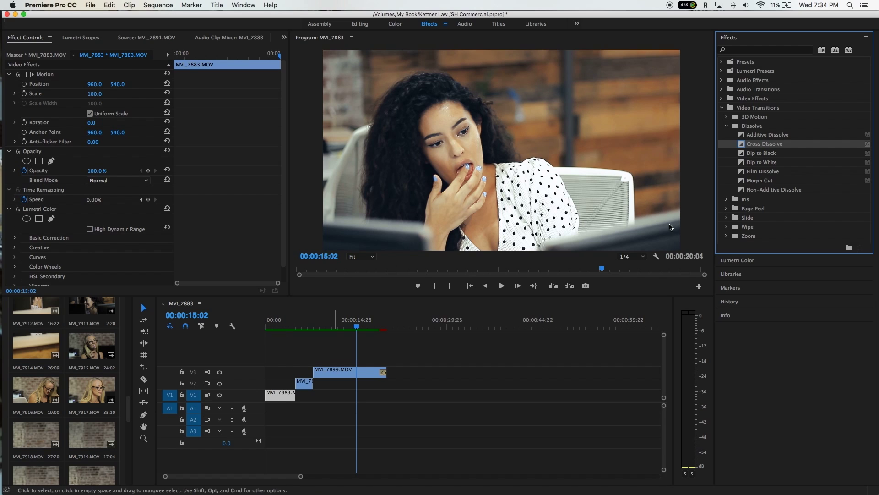
left_click_drag(743, 144, 270, 396)
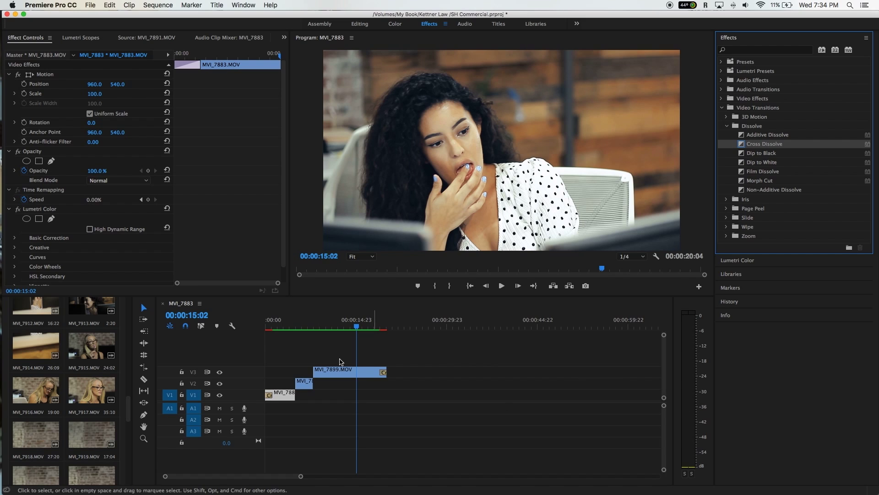
Step: Mark the full length of the clips as the sequence's In to Out range and render the two dissolves
left_click(389, 320)
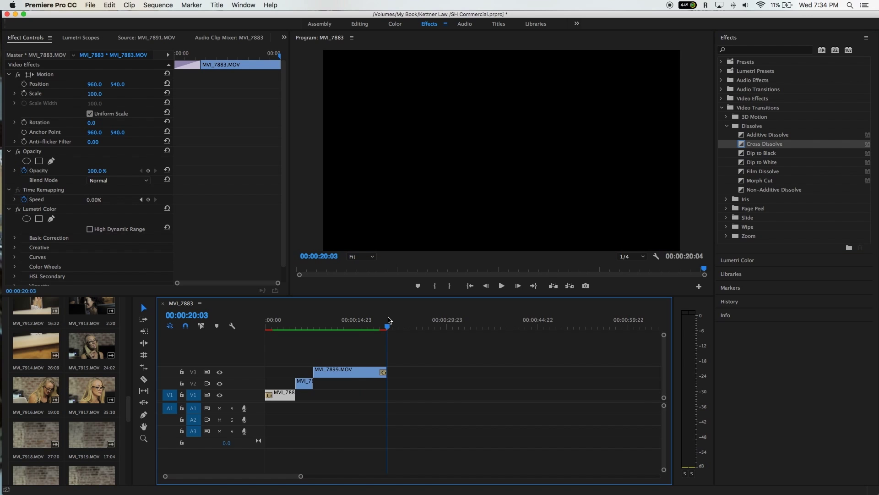
left_click(364, 323)
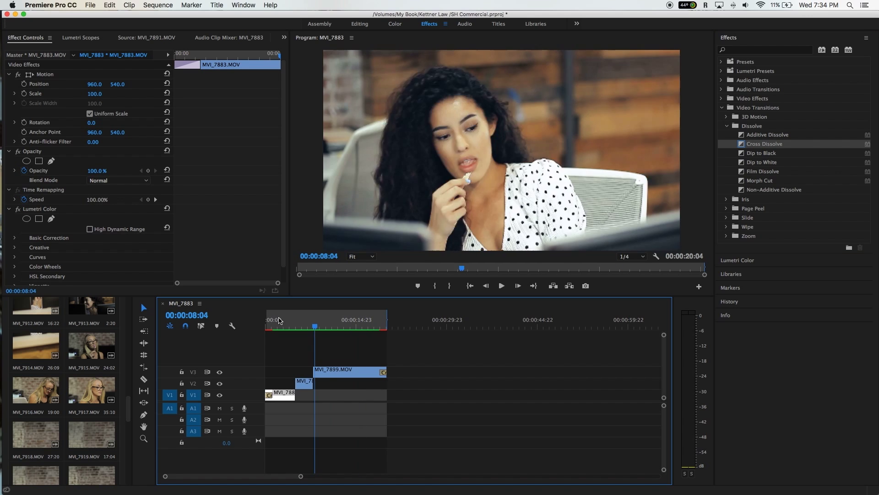
left_click_drag(364, 323, 270, 326)
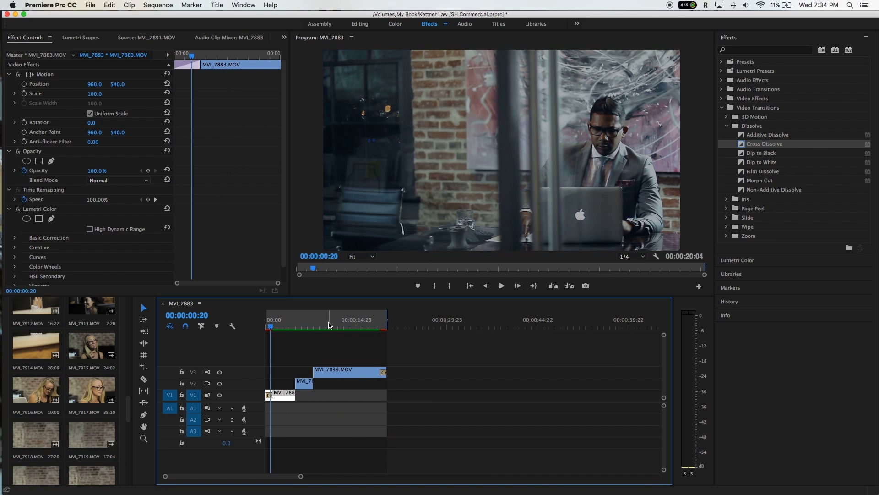
key("Return")
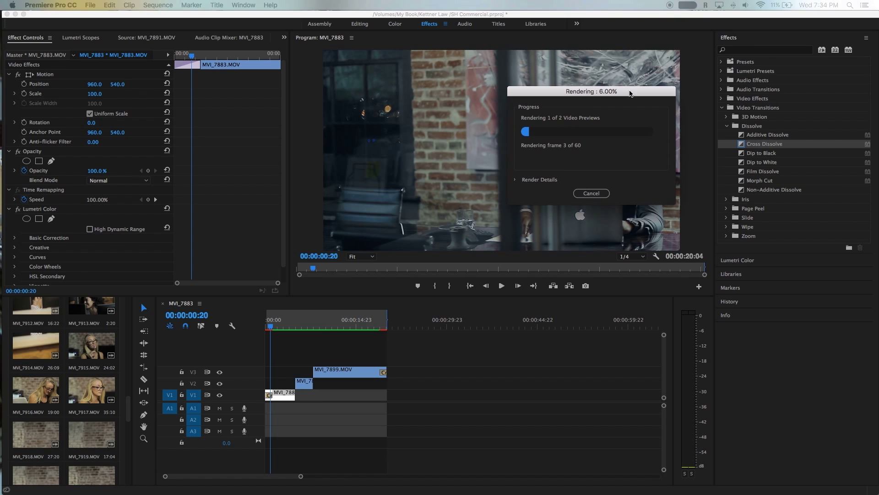
left_click_drag(589, 87, 330, 94)
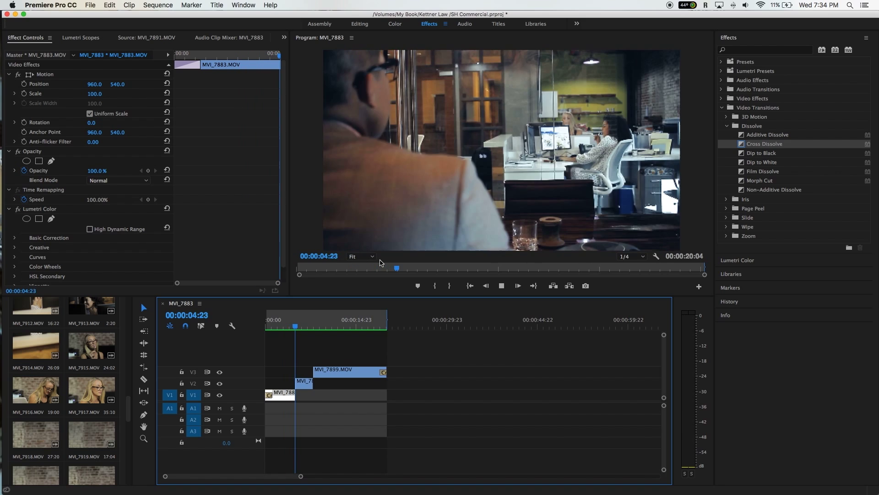
Step: Play the beginning and end of the sequence to review the opening and closing dissolves
key("space")
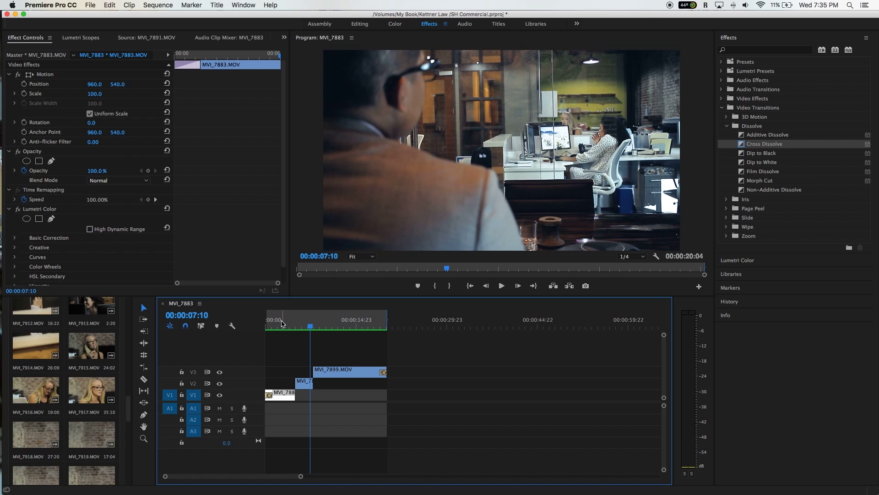
key("Home")
key("space")
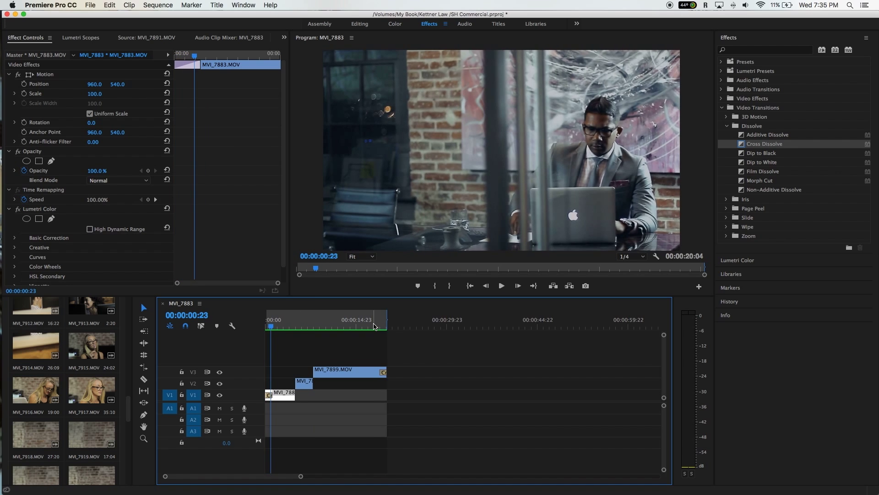
left_click(373, 327)
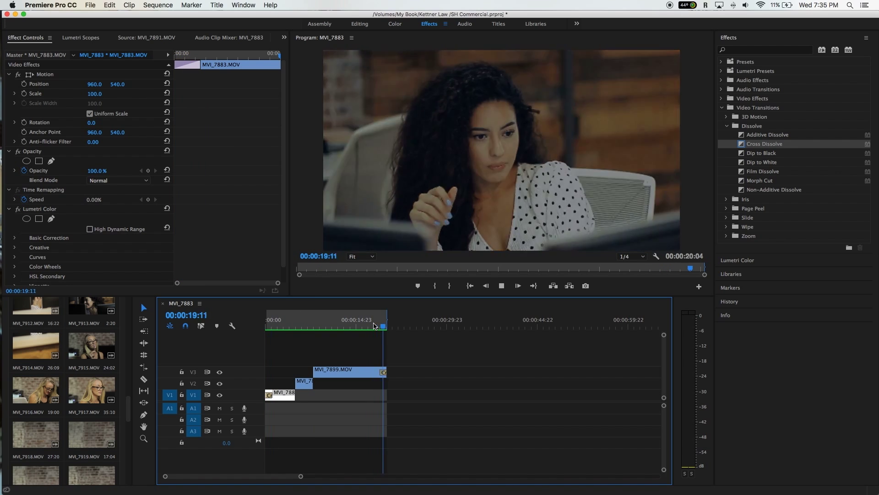
Step: Compare MVI_7899.MOV with and without its grade at 00:00:11:21 by disabling and re-enabling its Lumetri Color effect
left_click(90, 5)
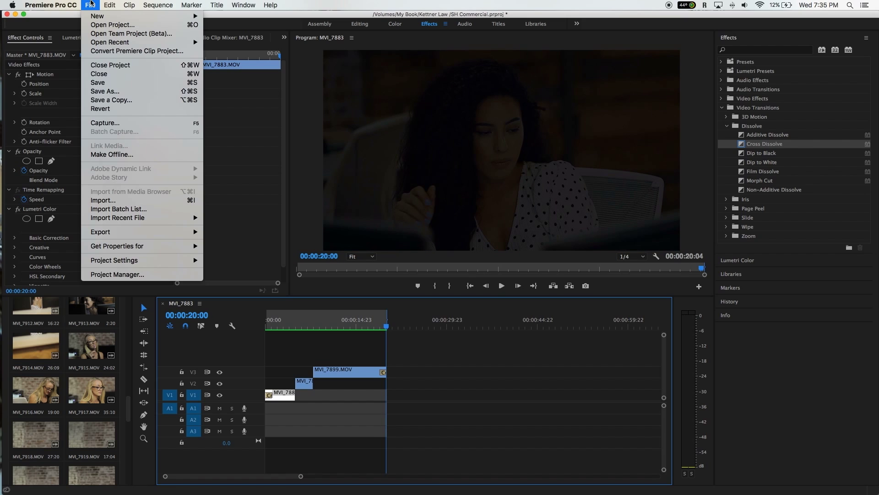
left_click(328, 314)
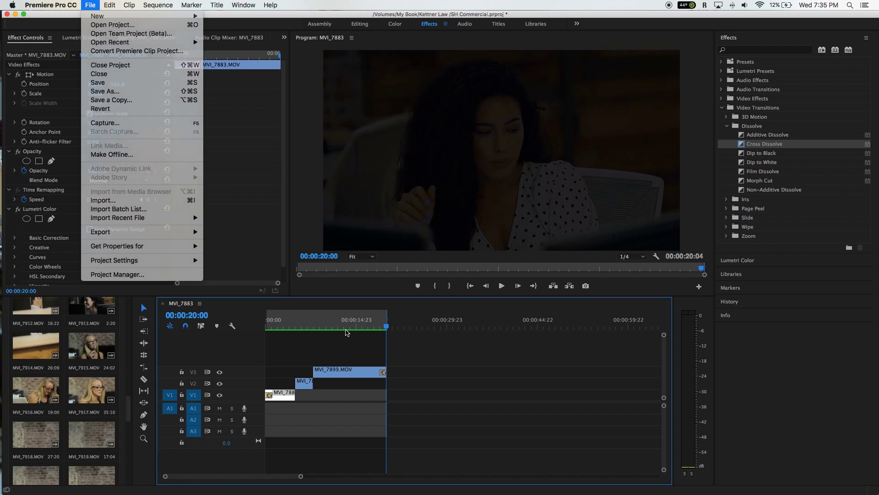
left_click(338, 326)
left_click(329, 372)
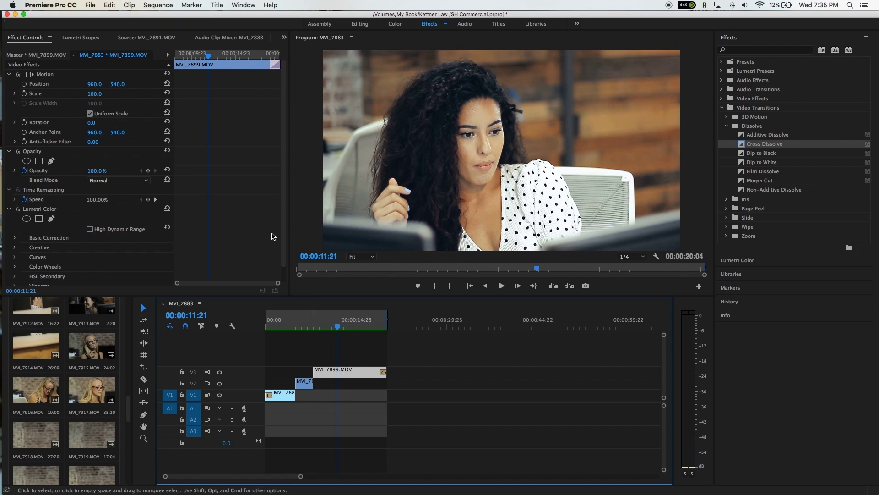
left_click(89, 4)
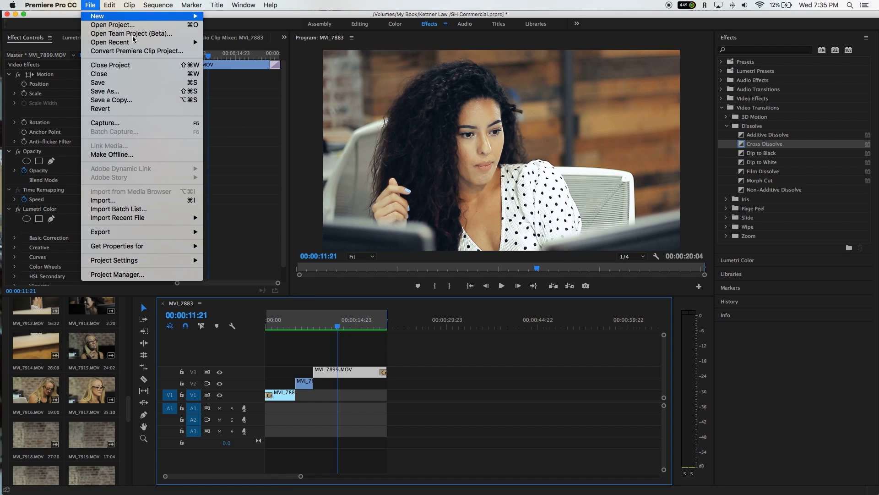
key("Escape")
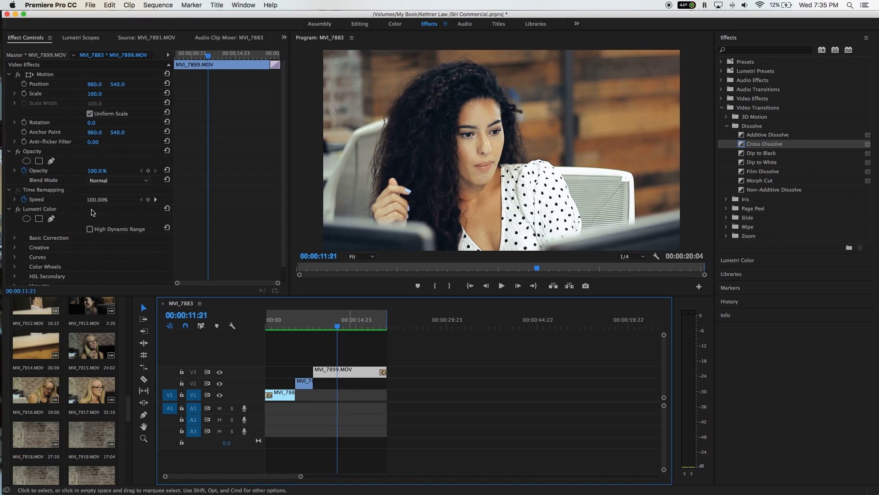
left_click(18, 209)
left_click(18, 209)
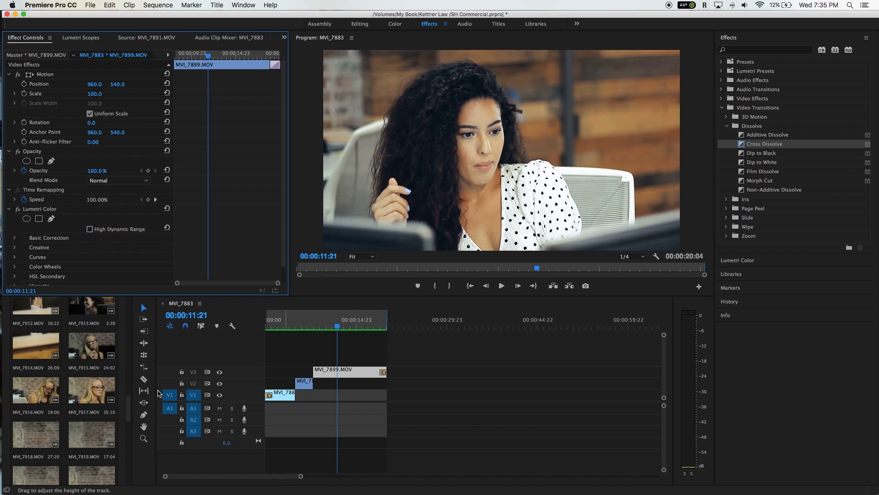
Step: Import Cinemascope 2-35-1 Croplines.png from the ArtistaBrain2 drive into the project
double_click(62, 364)
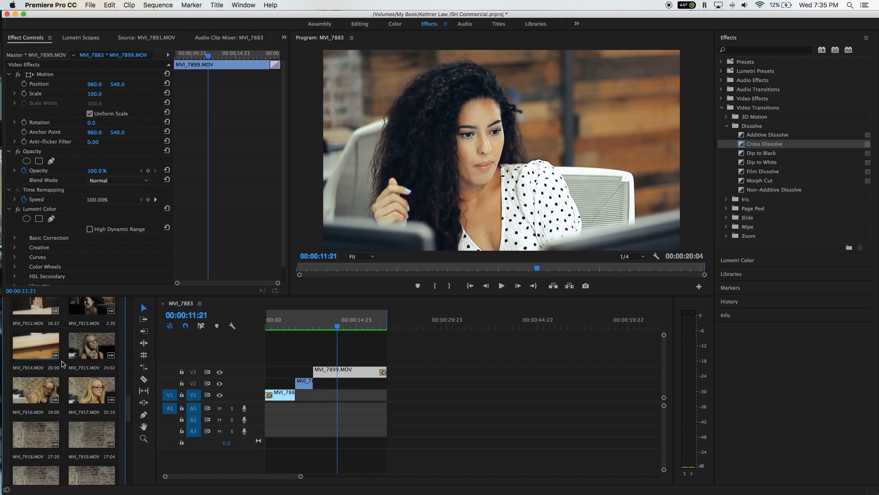
scroll(490, 205, "up", 3)
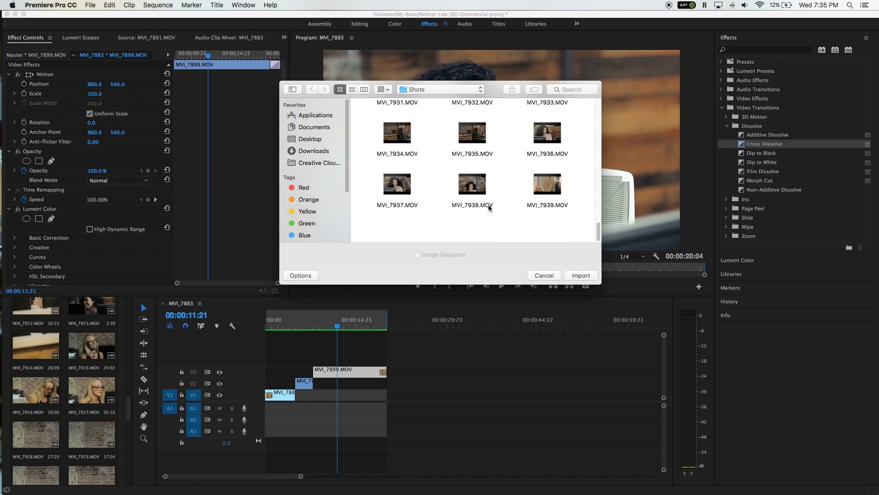
left_click(303, 140)
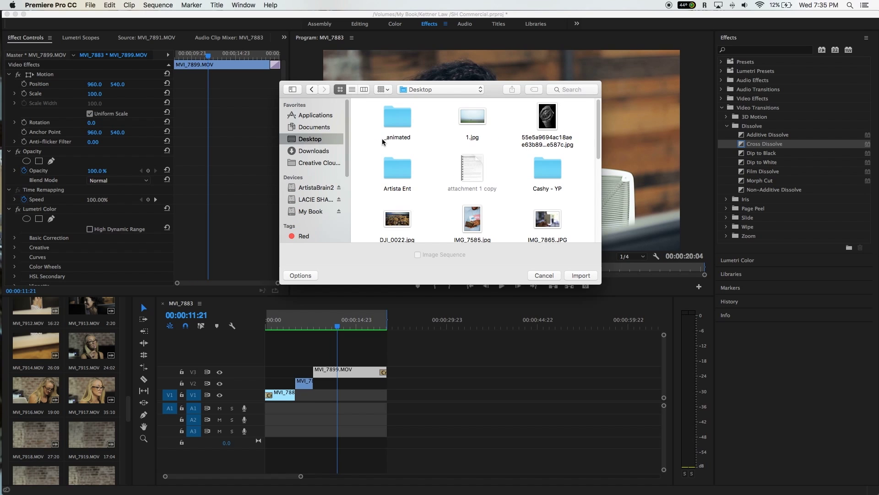
scroll(486, 159, "down", 3)
scroll(485, 159, "down", 5)
scroll(362, 158, "up", 10)
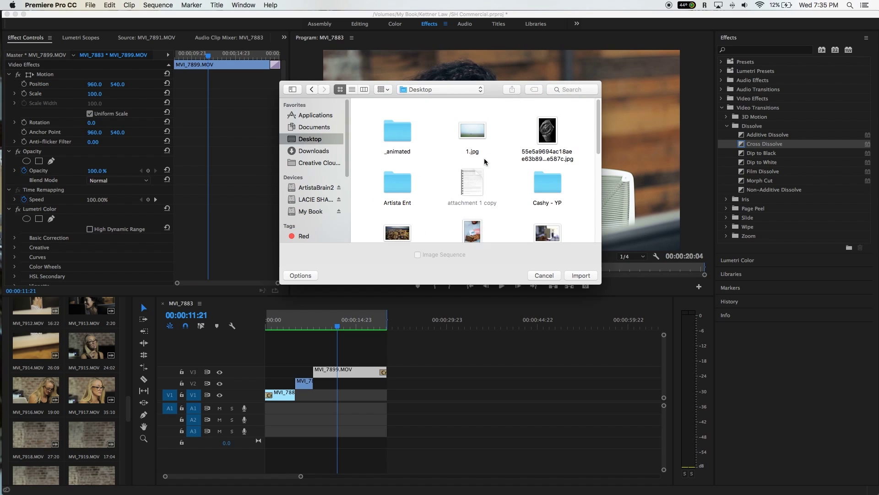
left_click(322, 189)
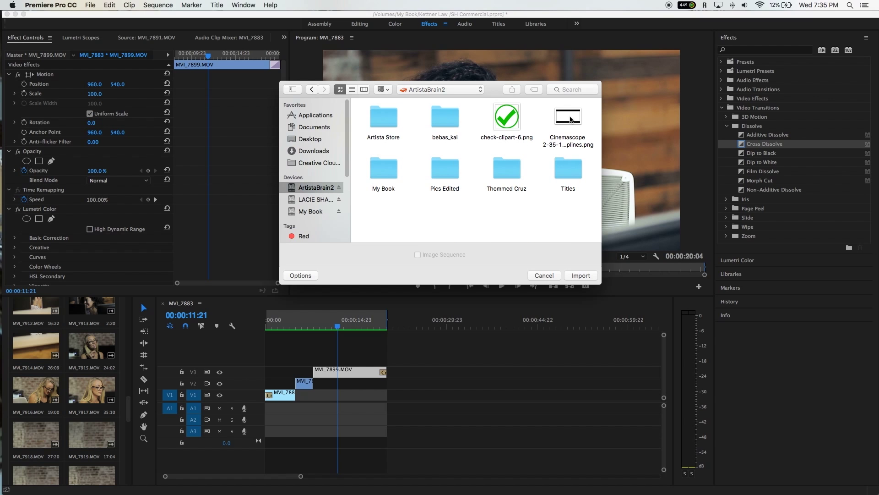
left_click(572, 120)
left_click(578, 275)
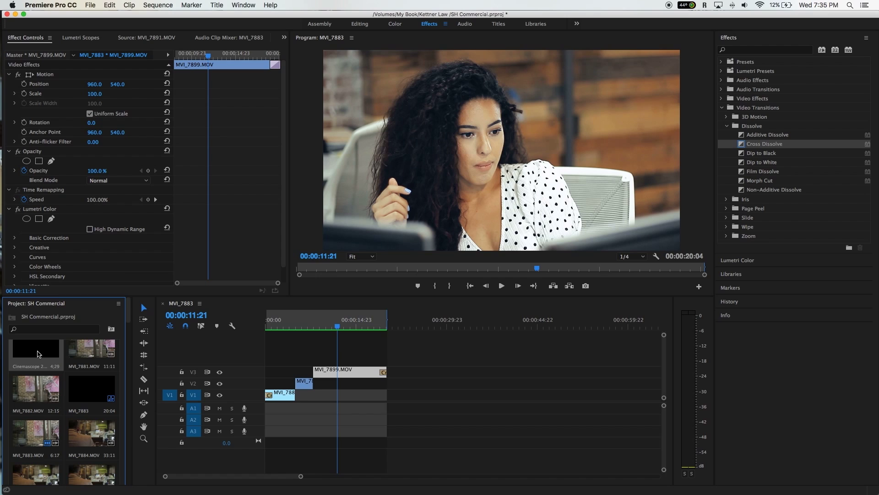
Step: Place Cinemascope 2-35-1 Croplines.png on V4 above MVI_7899.MOV and extend it to the end of that clip
left_click_drag(39, 359, 330, 360)
left_click(322, 327)
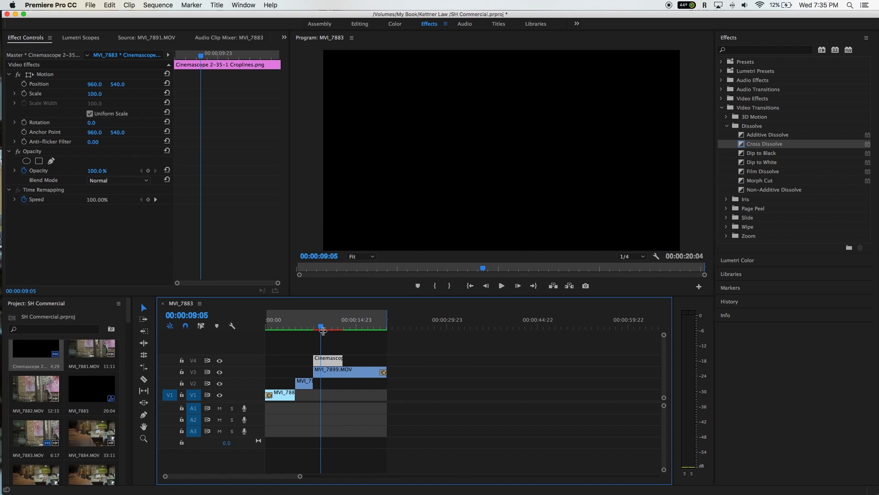
left_click_drag(343, 359, 387, 359)
left_click_drag(391, 229, 396, 241)
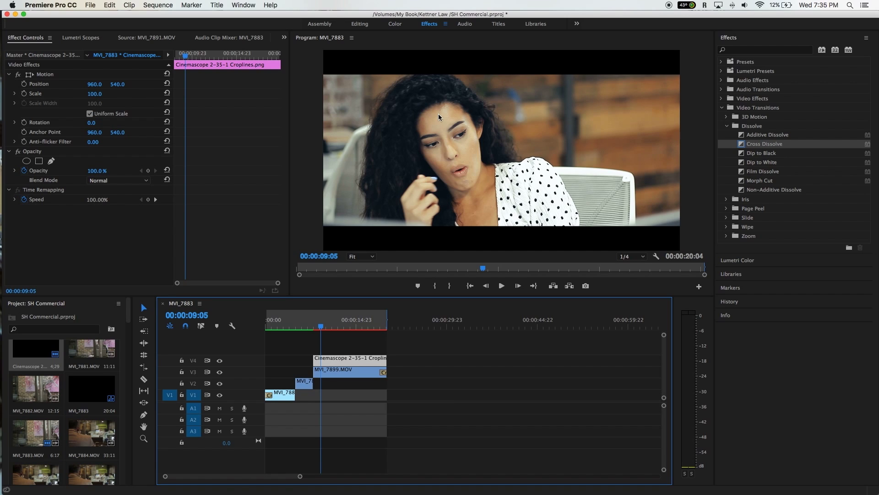
left_click(331, 374)
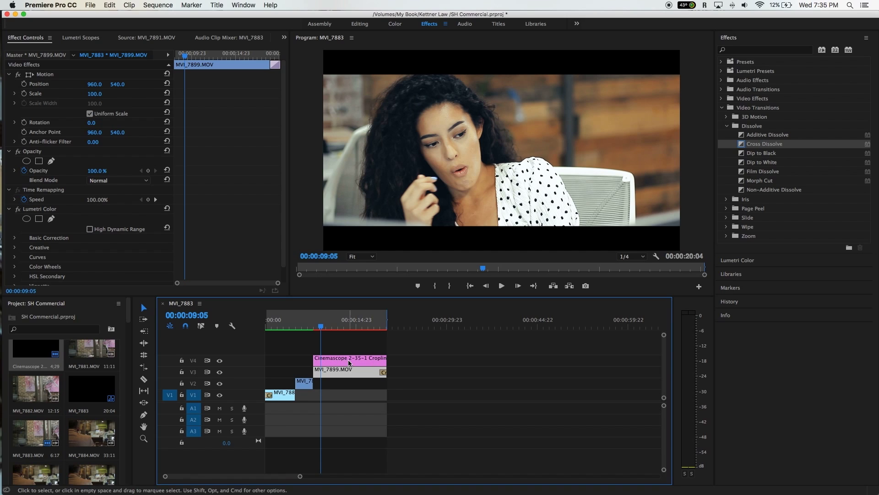
Step: Try scaling the Cinemascope 2-35-1 Croplines.png overlay on V4 to 62, and undo it
double_click(39, 353)
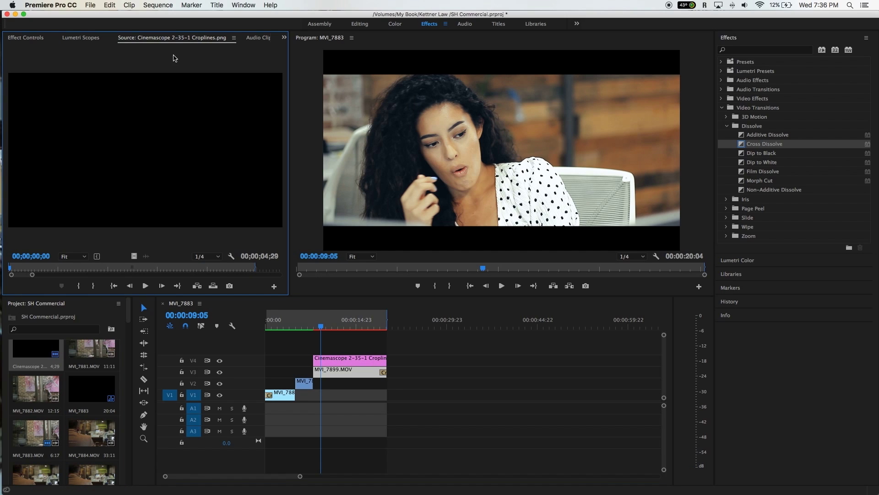
left_click(332, 361)
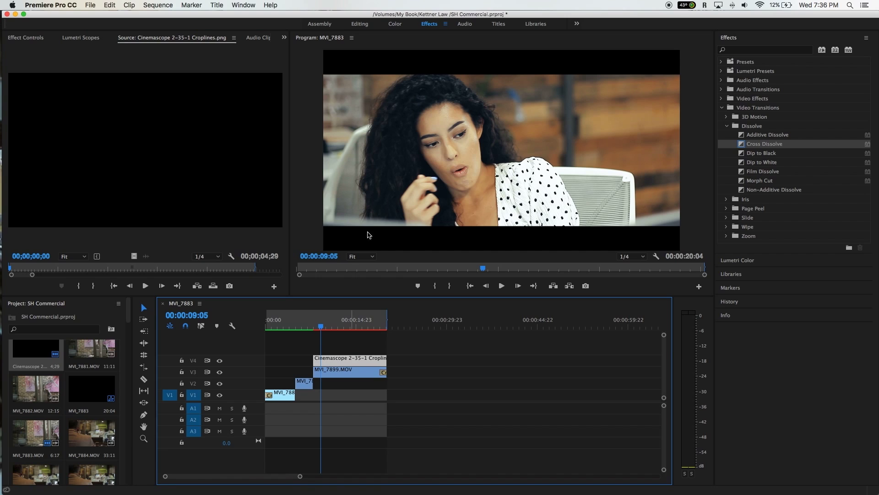
left_click(25, 38)
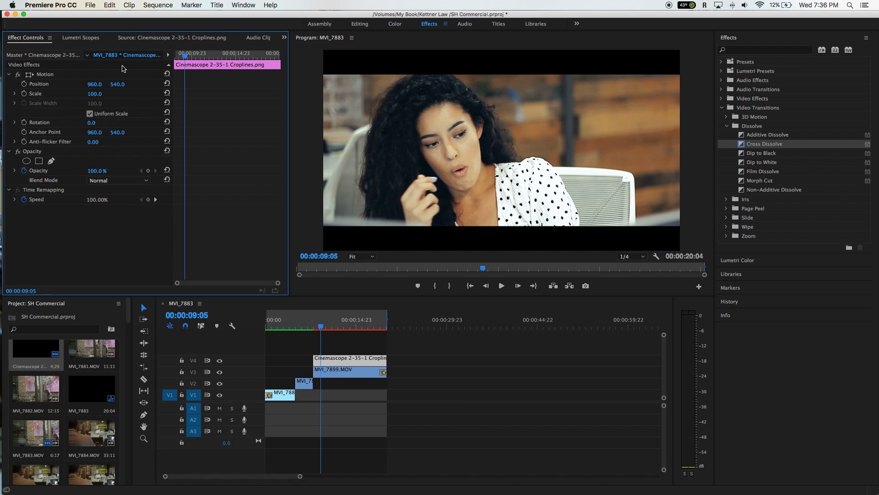
left_click_drag(93, 94, 92, 94)
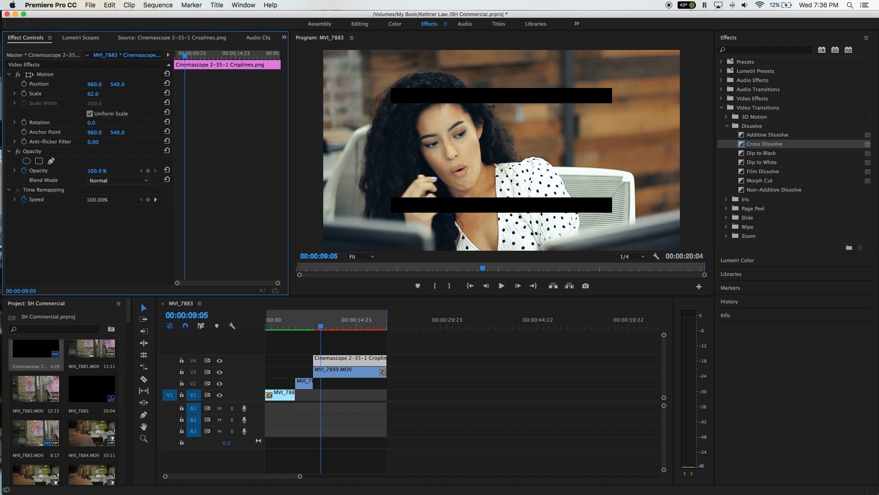
key("super+z")
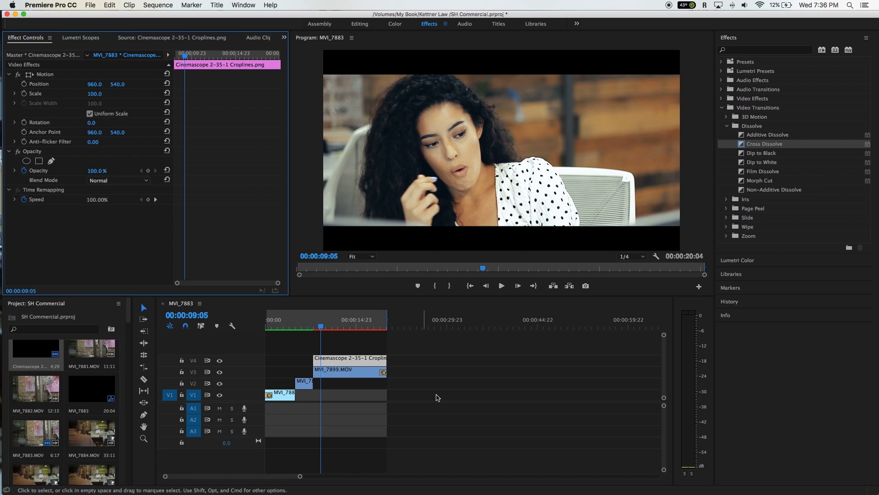
Step: Extend the Cinemascope 2-35-1 Croplines.png overlay back to the start of the sequence and play the opening clips with it
left_click_drag(314, 360, 269, 359)
key("Home")
key("space")
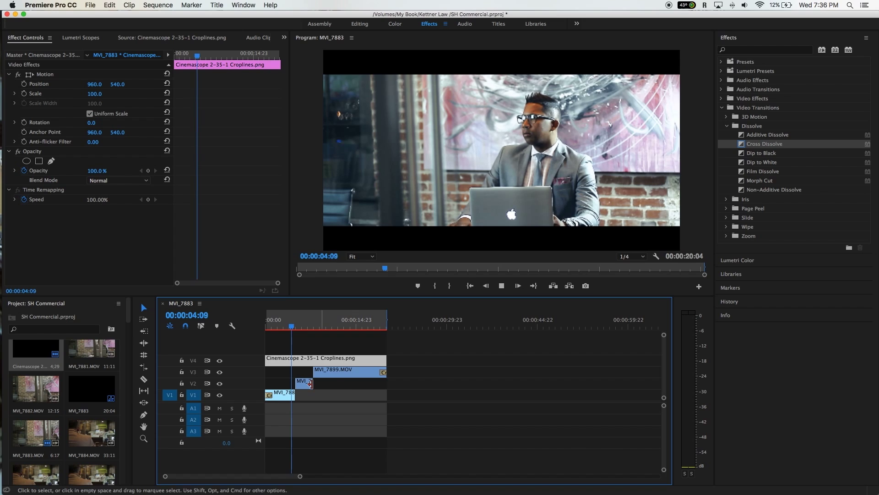
key("space")
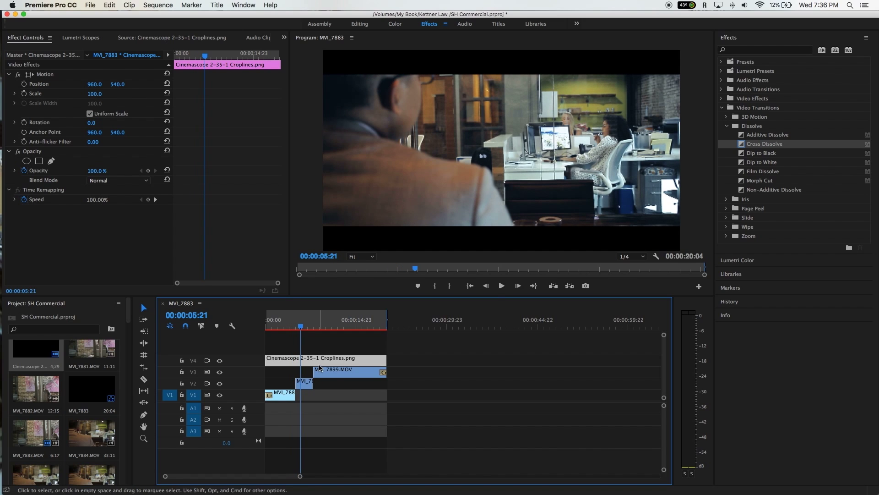
Step: Delete the Cinemascope 2-35-1 Croplines.png overlay from V4
key("Delete")
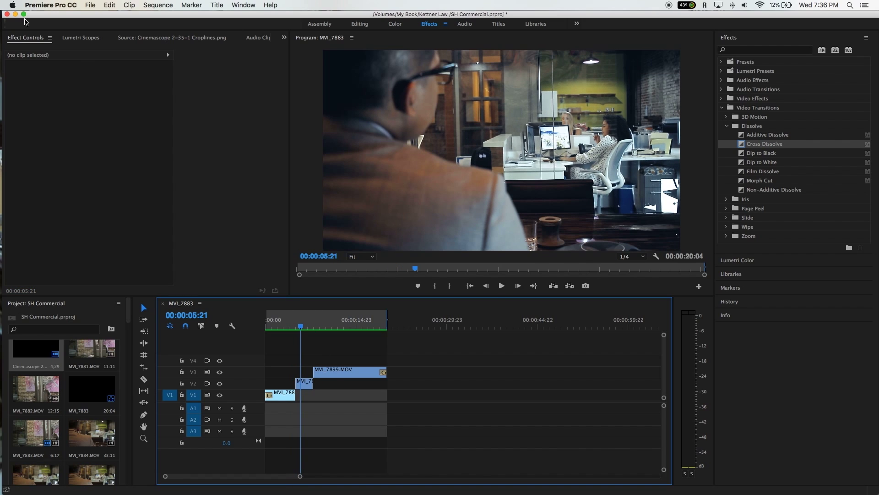
Step: Open the media export settings for the sequence and set the QuickTime video codec to MPEG-4 Video
left_click(90, 5)
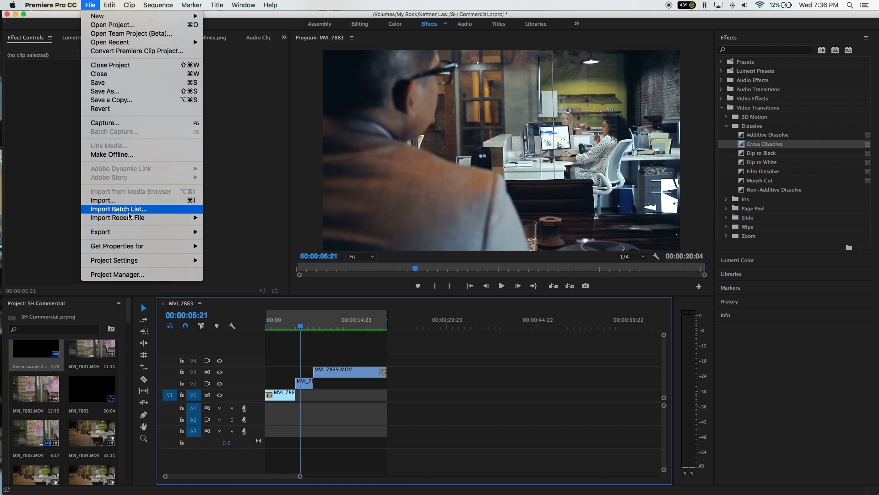
mouse_move(134, 233)
left_click(223, 230)
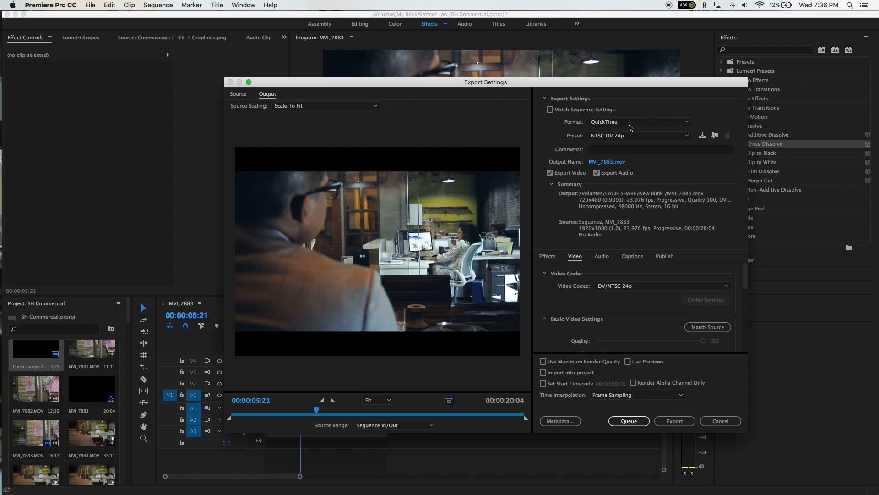
scroll(605, 275, "down", 1)
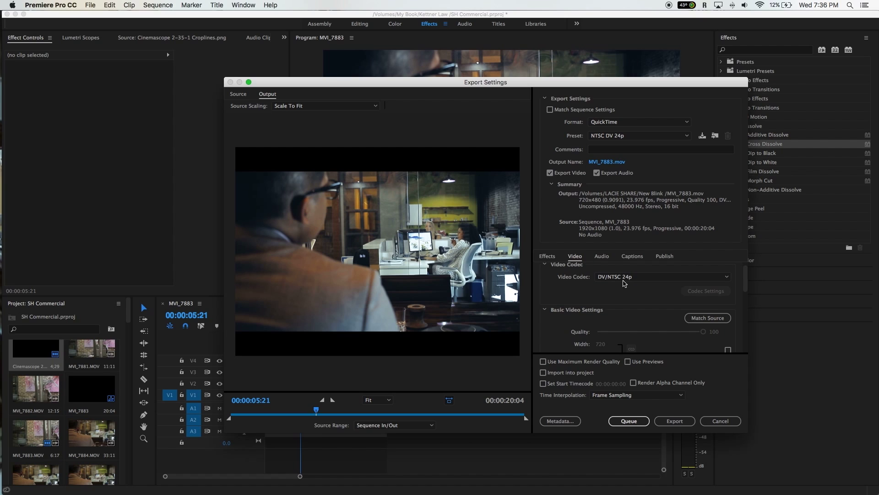
left_click(624, 278)
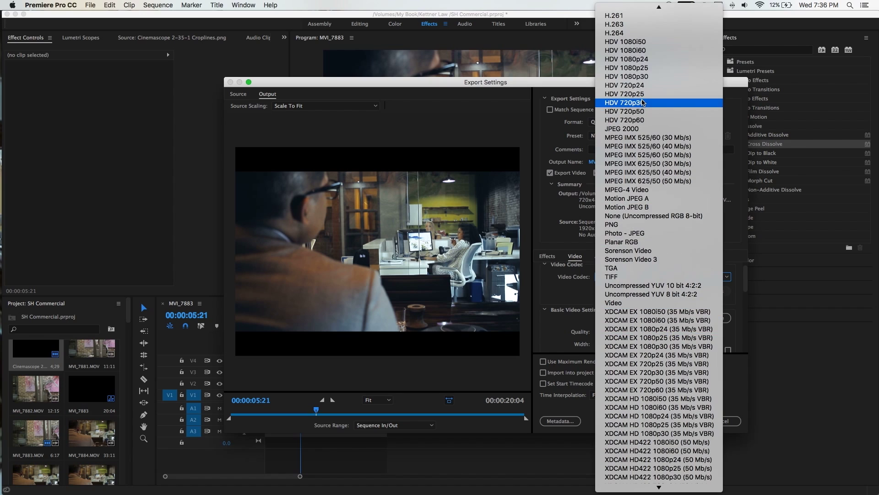
scroll(650, 138, "up", 3)
left_click(668, 256)
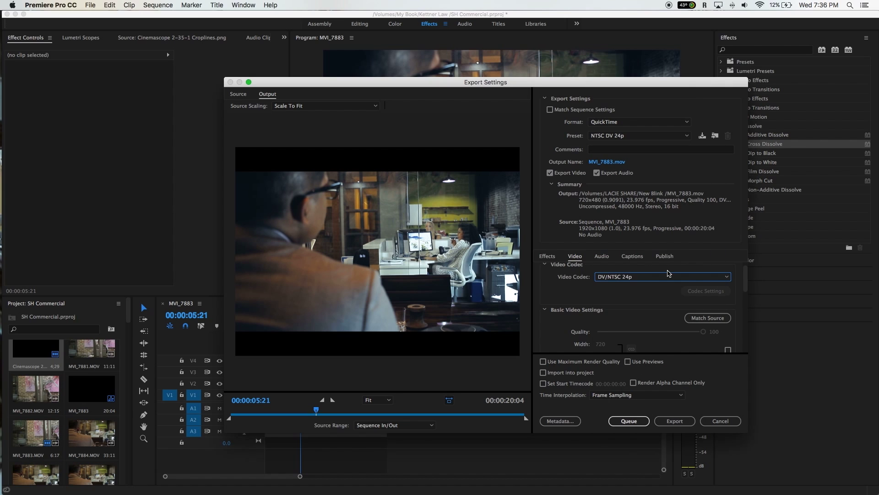
Step: Match the export's basic video settings to the source sequence
scroll(602, 305, "down", 3)
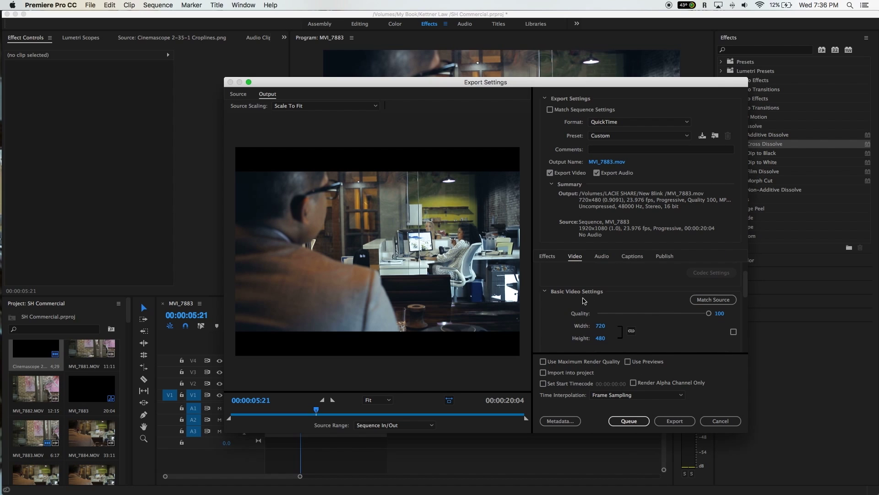
left_click(719, 301)
scroll(687, 315, "up", 2)
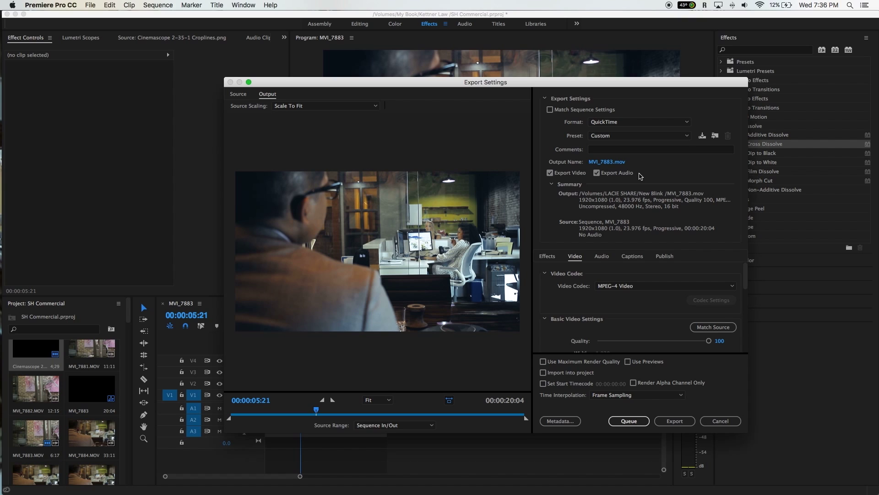
Step: Name the output file Commercial Kettner Law and set its destination to the Kettner Law folder on the My Book drive
left_click(606, 162)
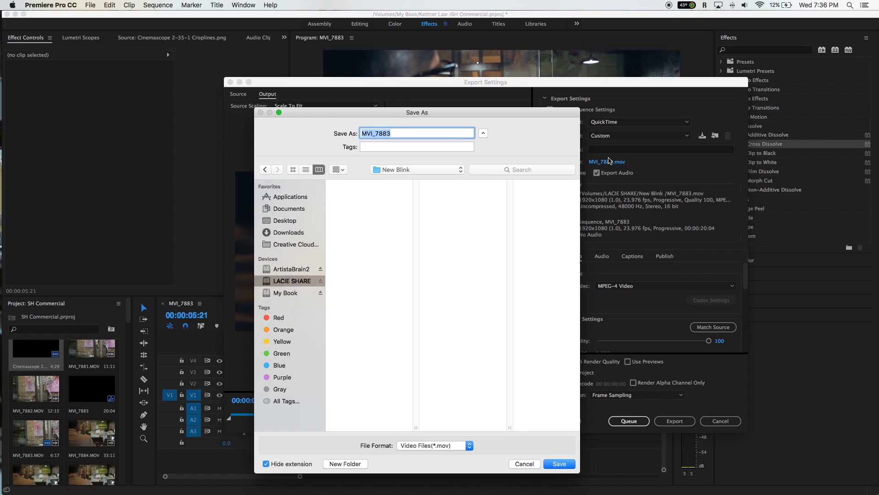
type("Commercial")
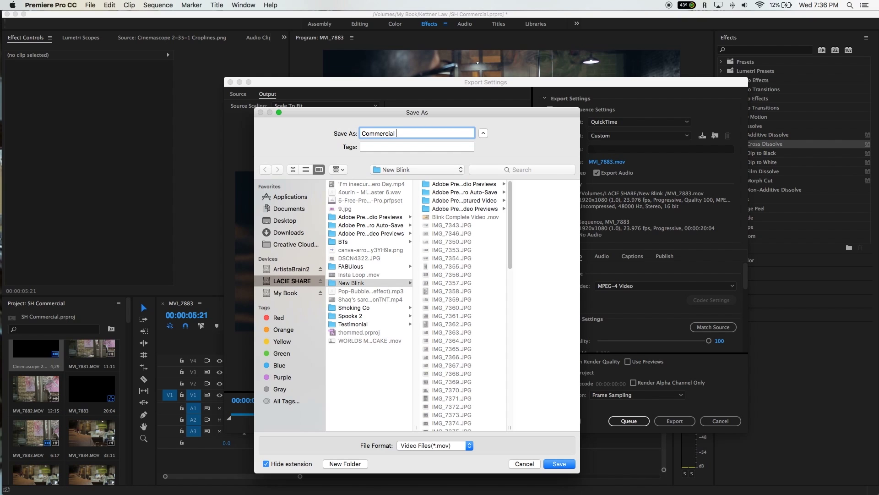
type(" Kettner Law")
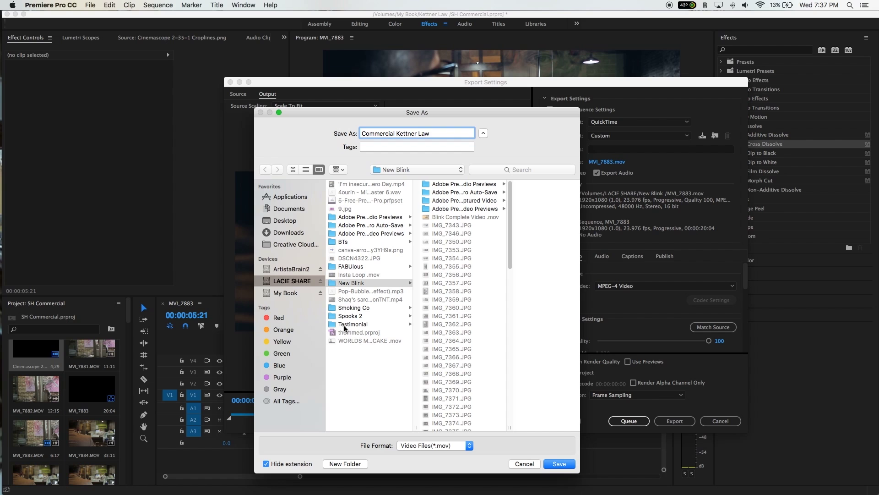
left_click(294, 293)
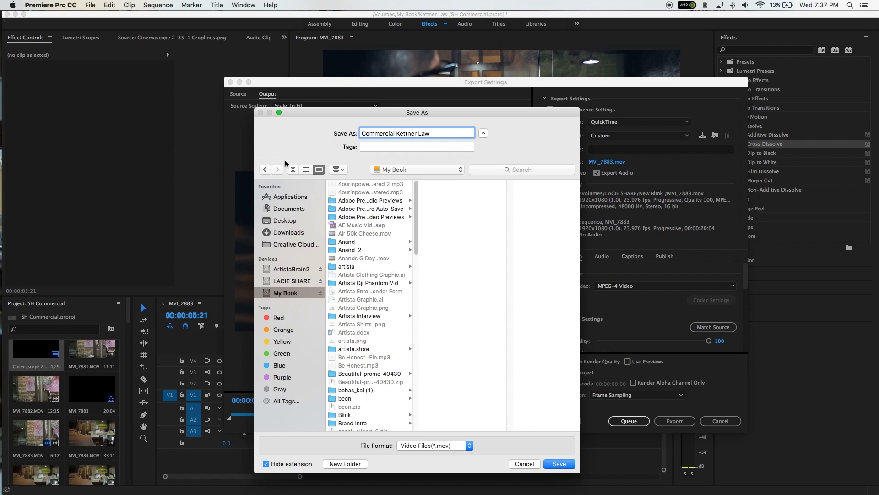
scroll(347, 275, "down", 20)
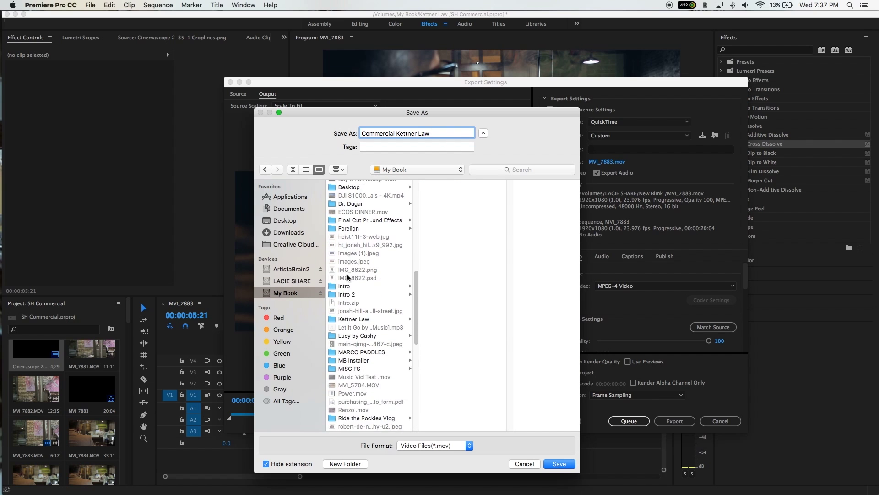
left_click(364, 246)
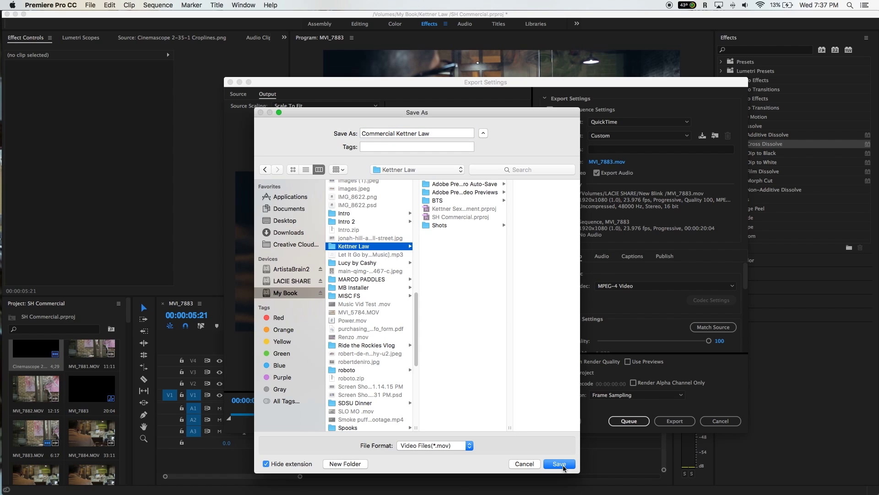
left_click(562, 464)
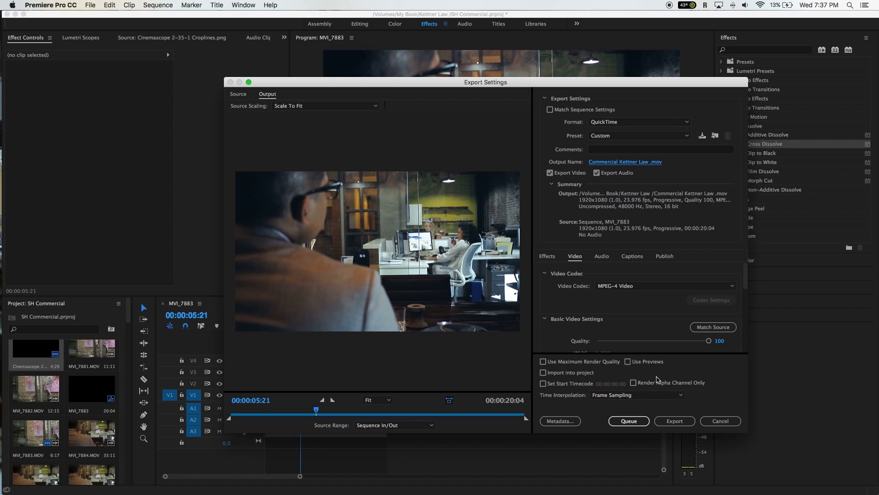
Step: Enable Use Maximum Render Quality and start the export
scroll(636, 315, "down", 3)
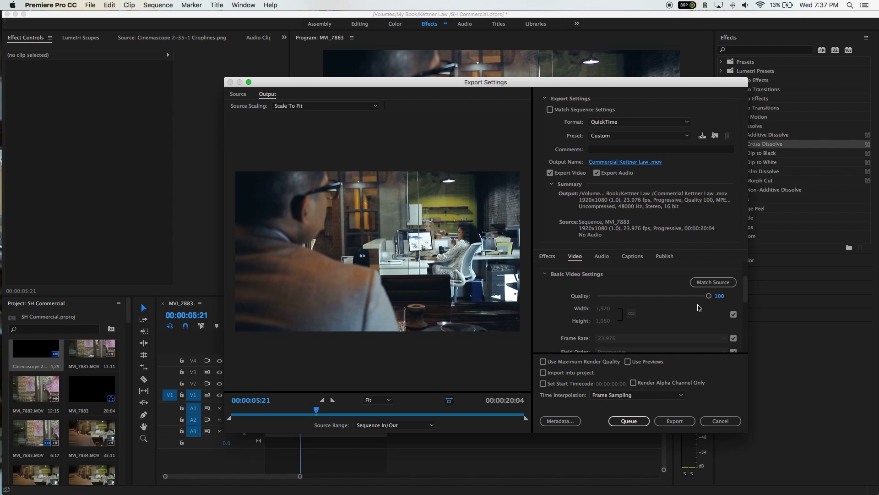
left_click(543, 361)
left_click(675, 422)
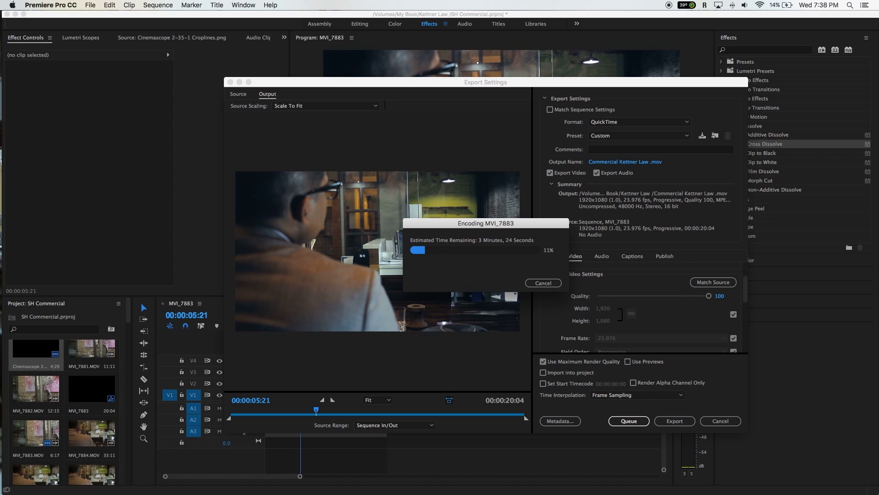
Step: Switch to Finder and open the Kettner Law folder on the My Book drive to check the export location
key("super+Tab")
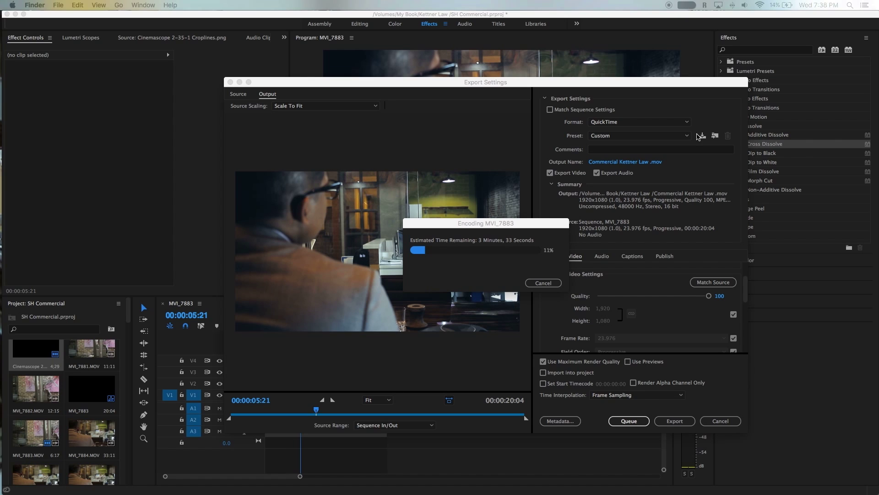
left_click_drag(878, 99, 504, 102)
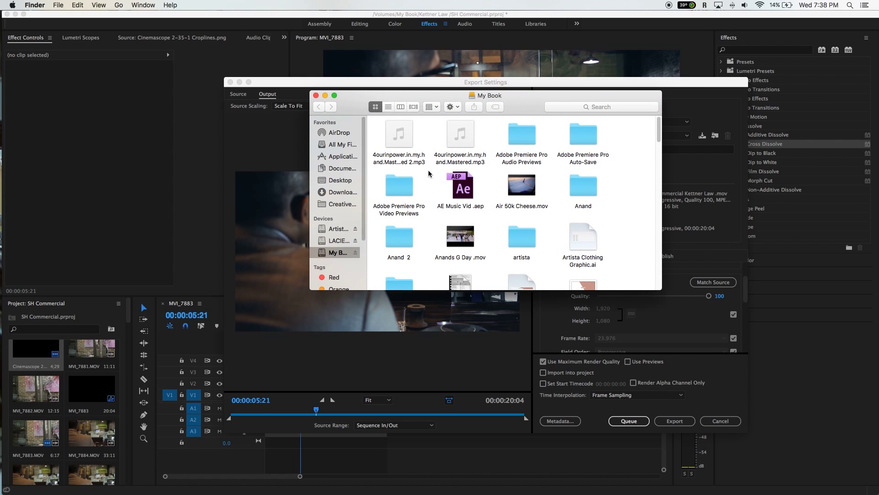
scroll(600, 171, "down", 10)
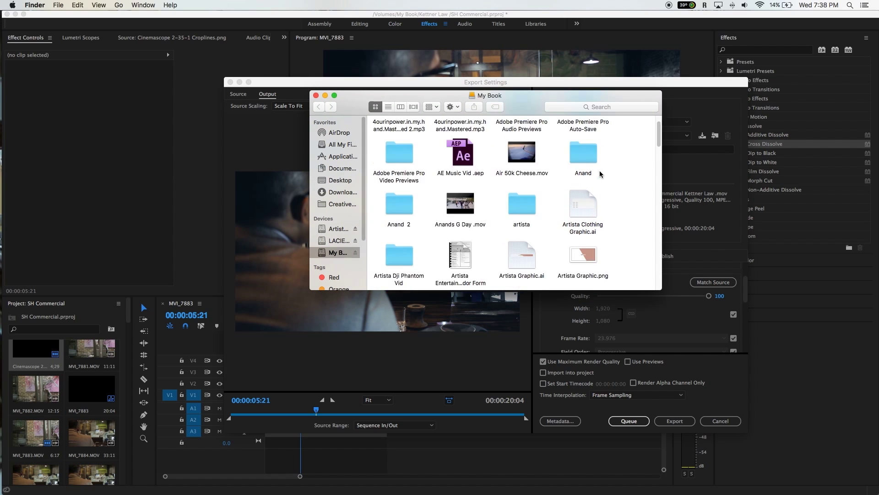
scroll(600, 172, "down", 10)
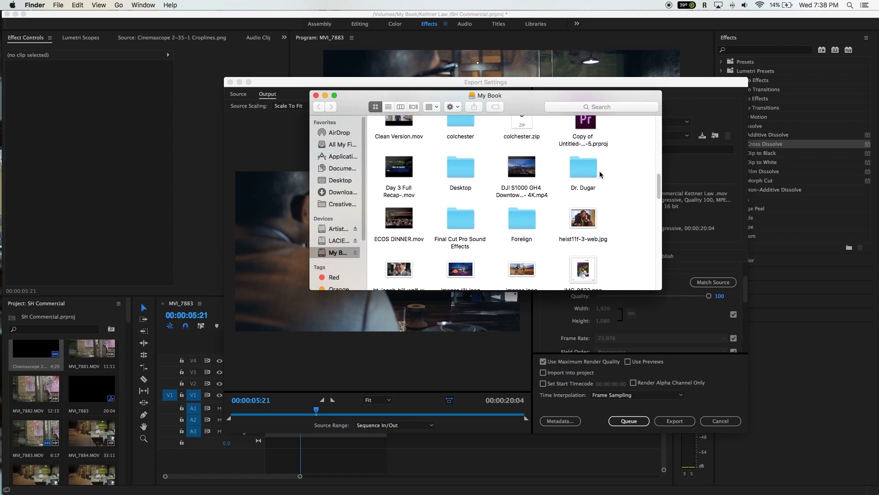
scroll(600, 172, "down", 10)
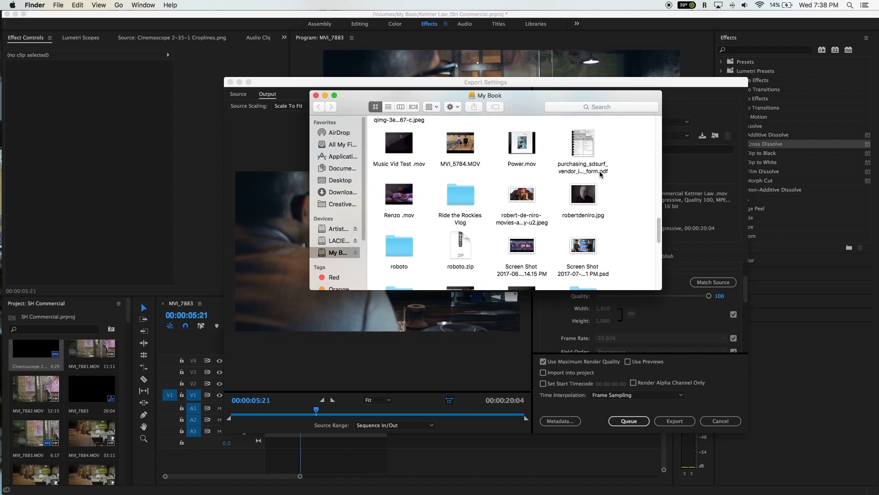
scroll(600, 171, "down", 10)
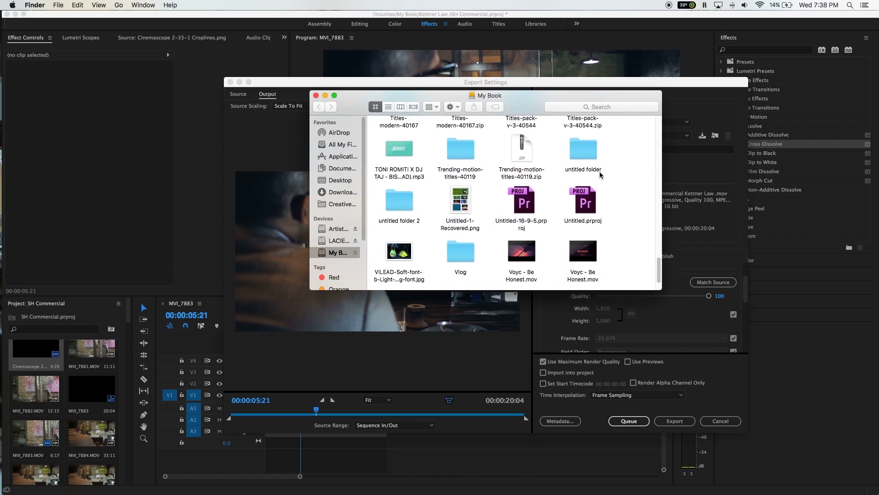
scroll(600, 172, "up", 8)
scroll(600, 174, "up", 15)
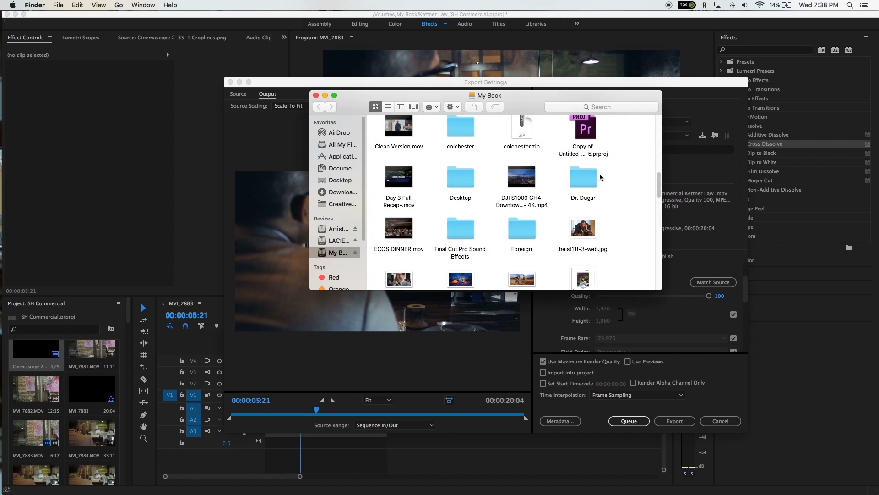
scroll(600, 176, "up", 3)
scroll(600, 176, "down", 10)
scroll(600, 176, "down", 8)
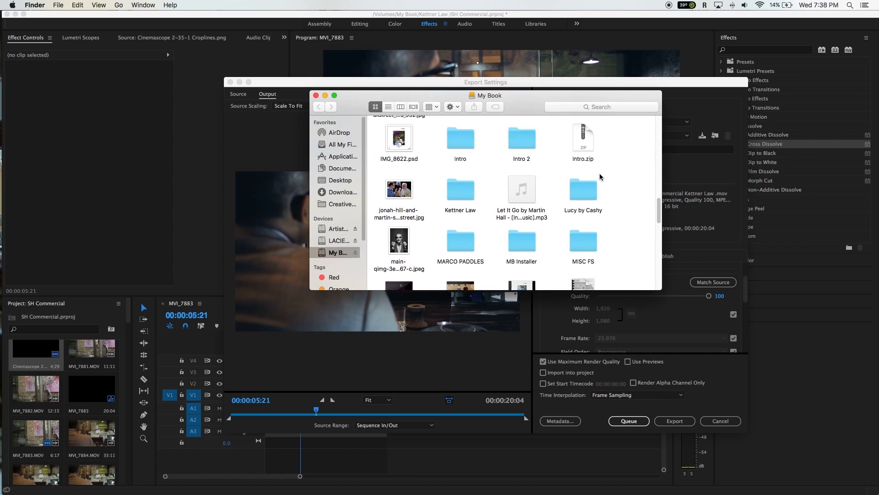
double_click(451, 132)
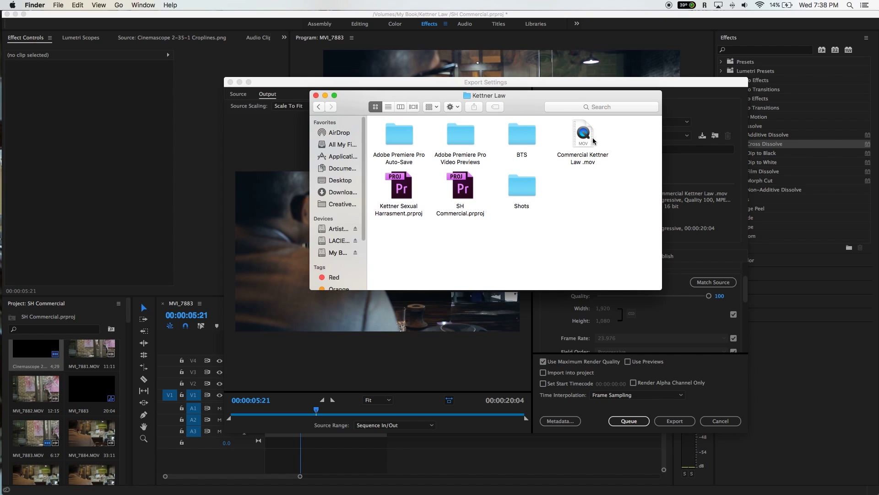
Step: Look inside the Shots folder, go back to the Kettner Law folder, and minimize the Finder window
double_click(523, 189)
left_click(318, 107)
left_click(325, 95)
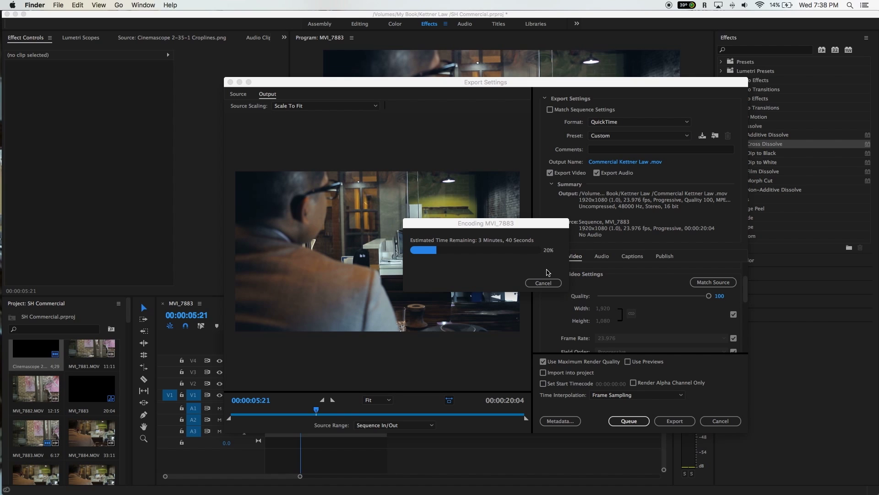